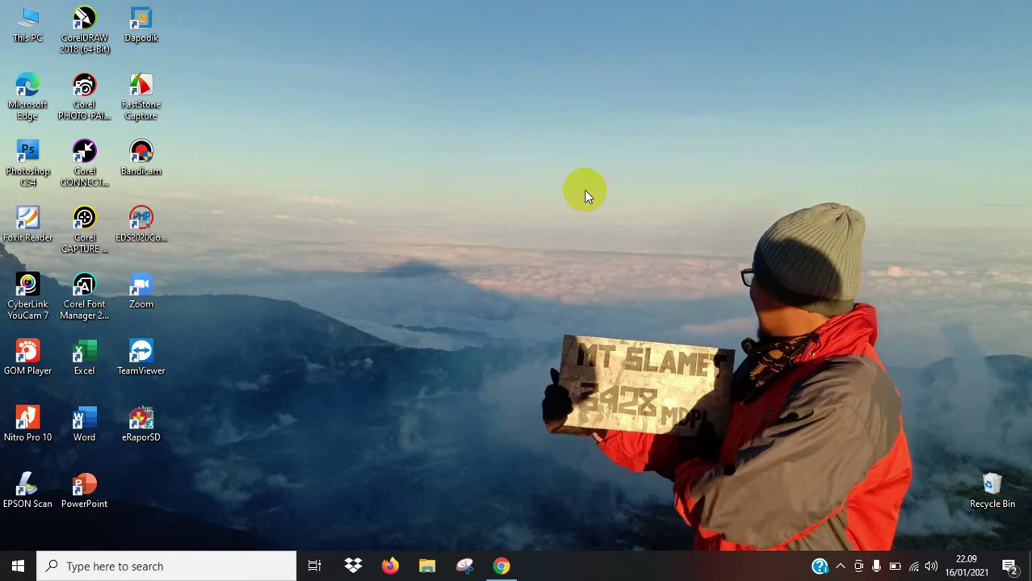
# Switch to the open Google Chrome window showing a new tab
pyautogui.click(583, 357)
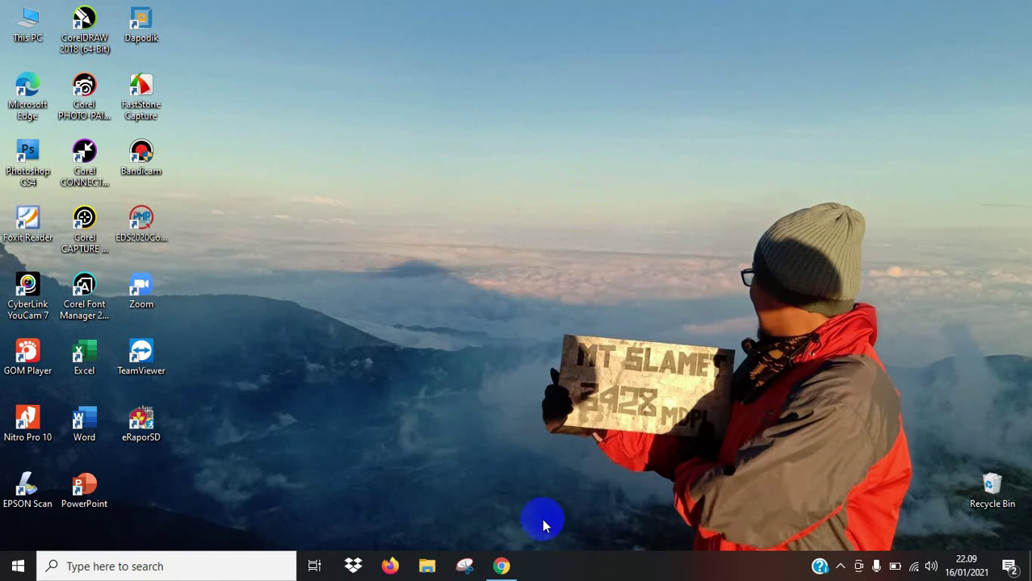
pyautogui.moveTo(501, 566)
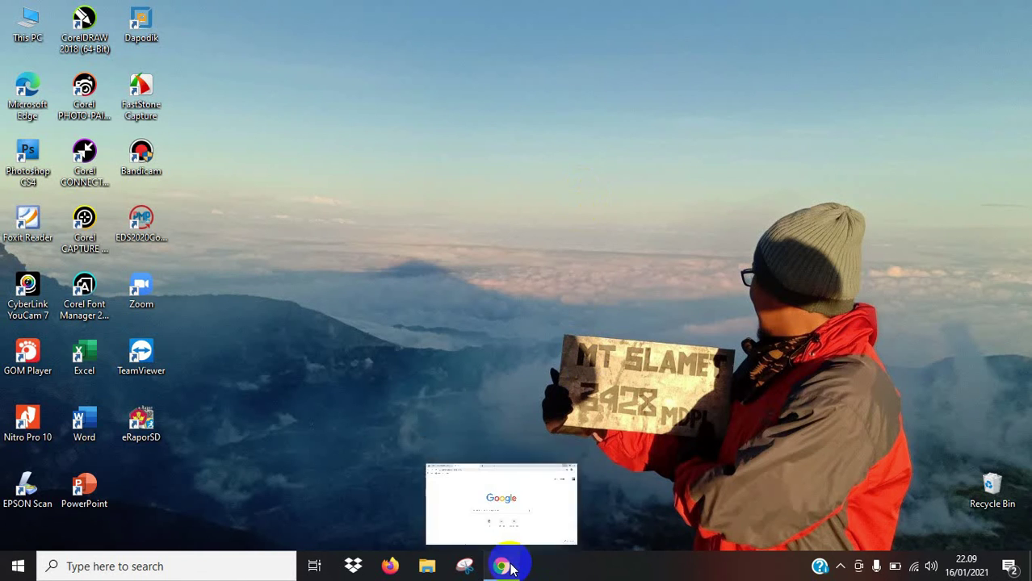
pyautogui.click(517, 477)
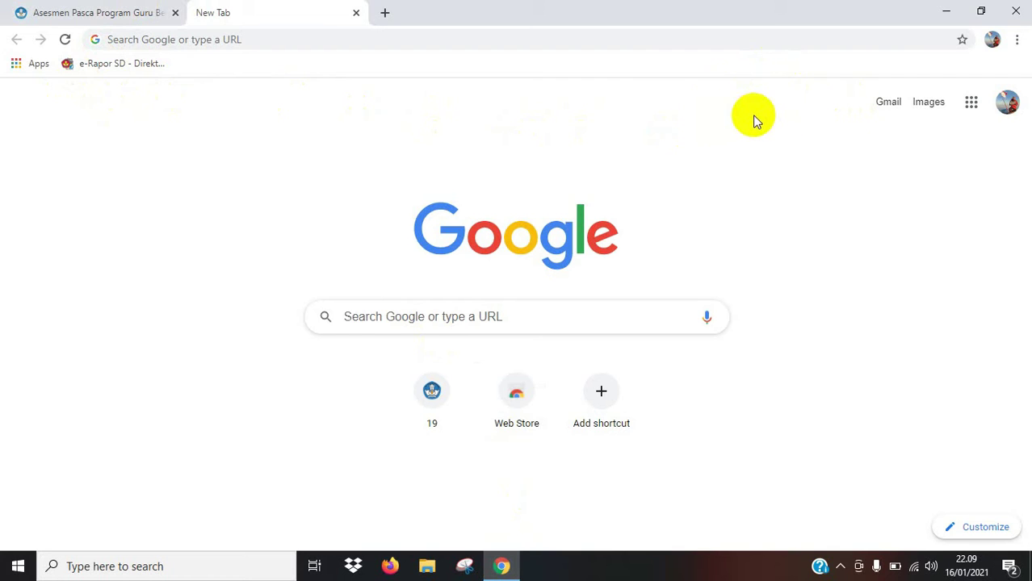
# Check which Google account is signed in on the new tab page, and close the account details
pyautogui.click(1008, 102)
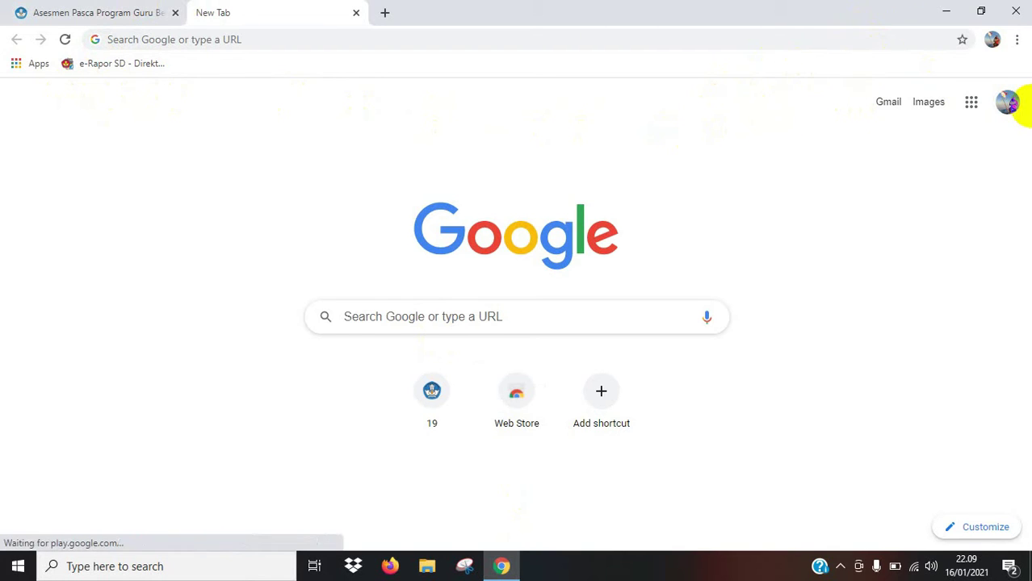
pyautogui.click(1009, 103)
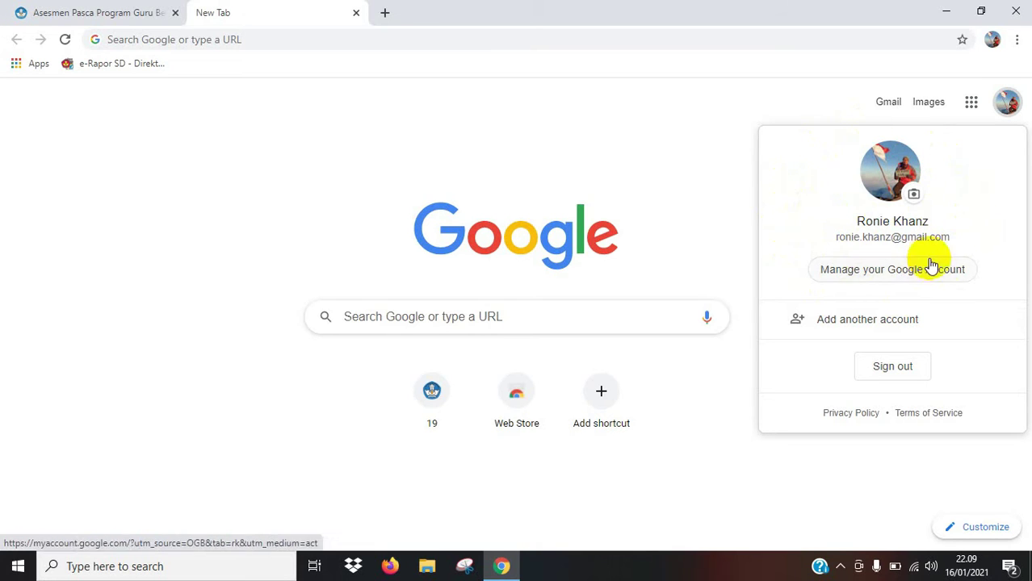
pyautogui.click(668, 171)
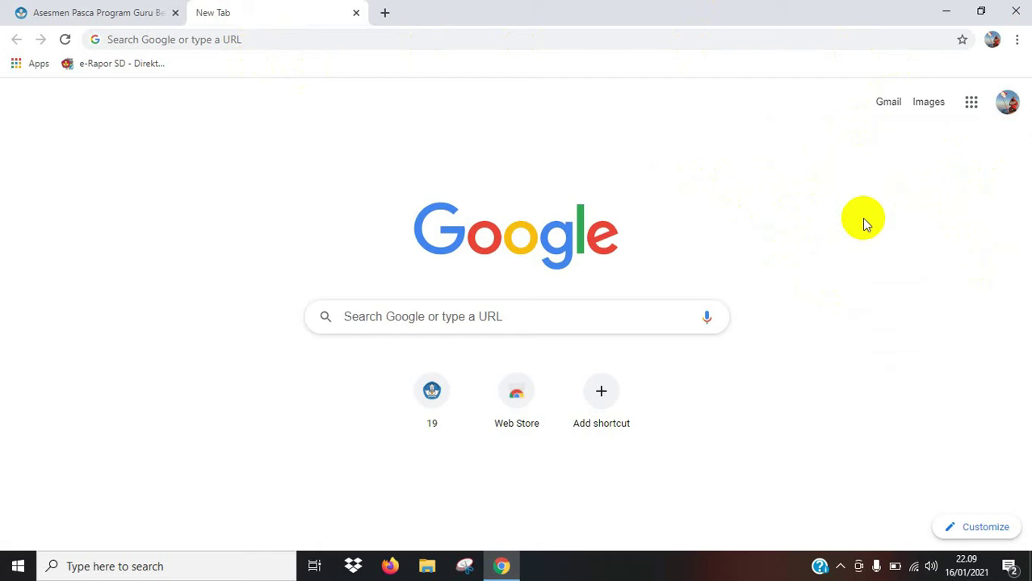
# Open Google Drive from the Google apps list and dismiss the desktop notification offer
pyautogui.click(973, 118)
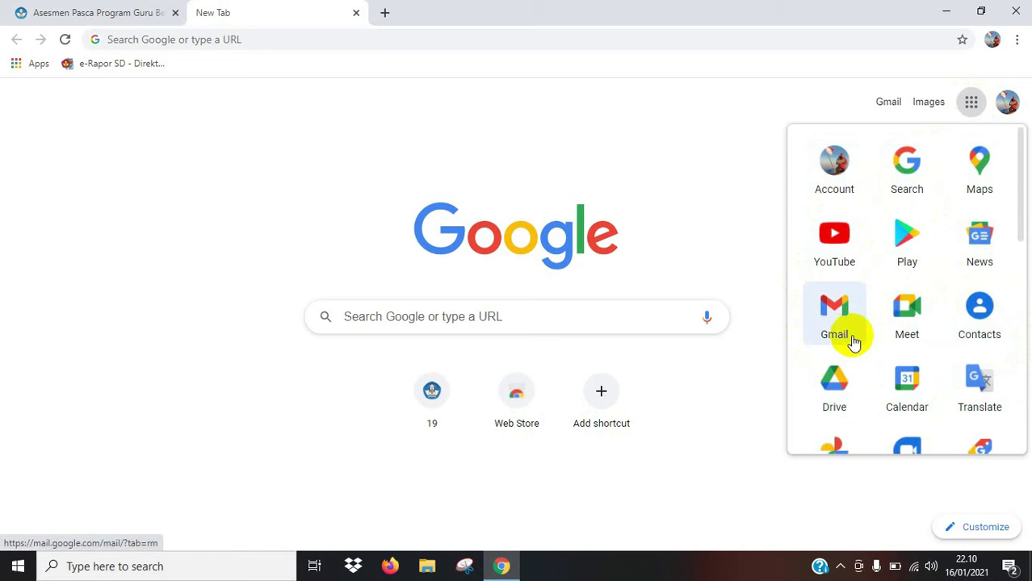
pyautogui.scroll(-1, 853, 343)
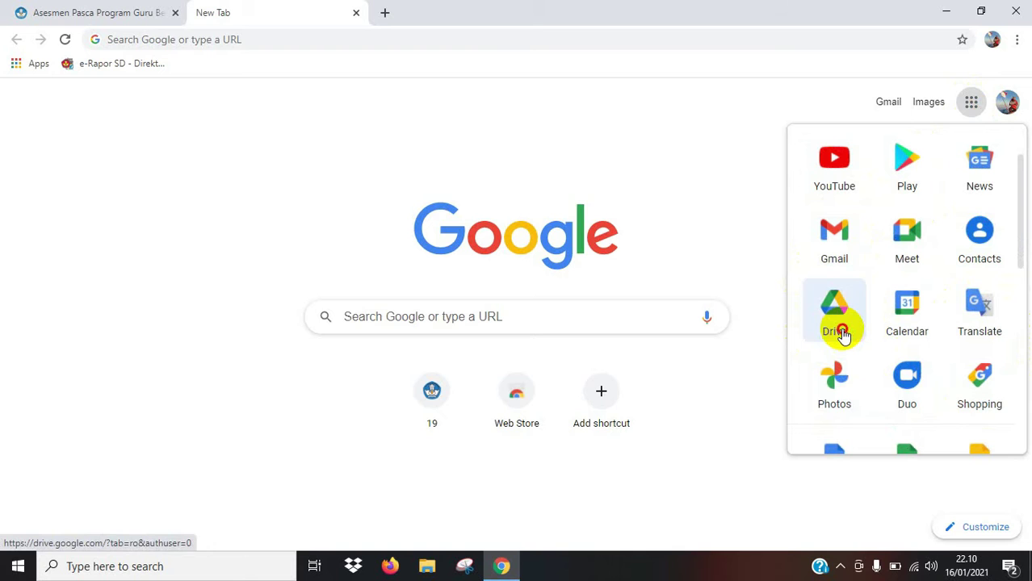
pyautogui.click(840, 335)
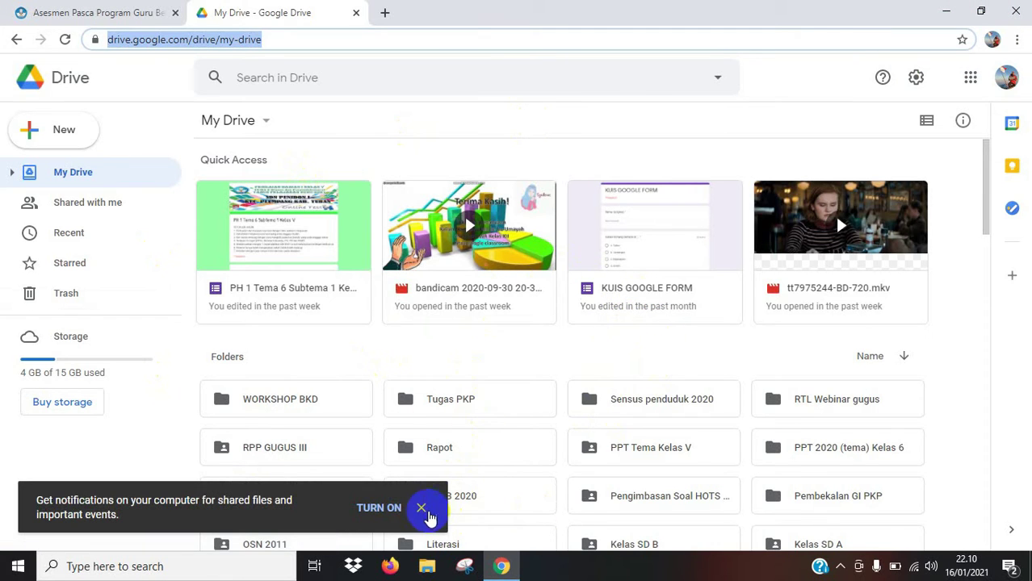
pyautogui.click(423, 508)
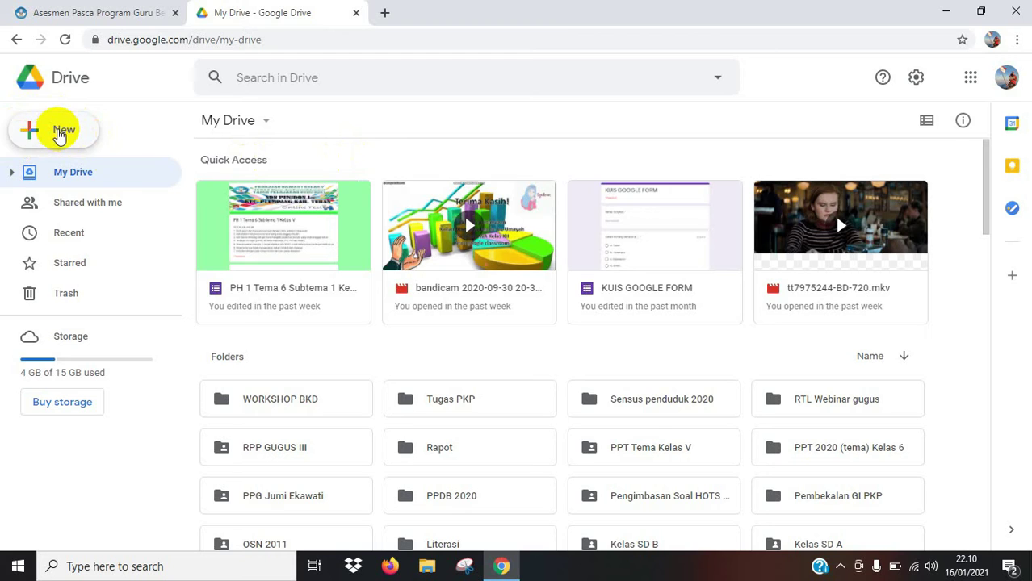
# Create a new blank Google Form in My Drive
pyautogui.click(59, 135)
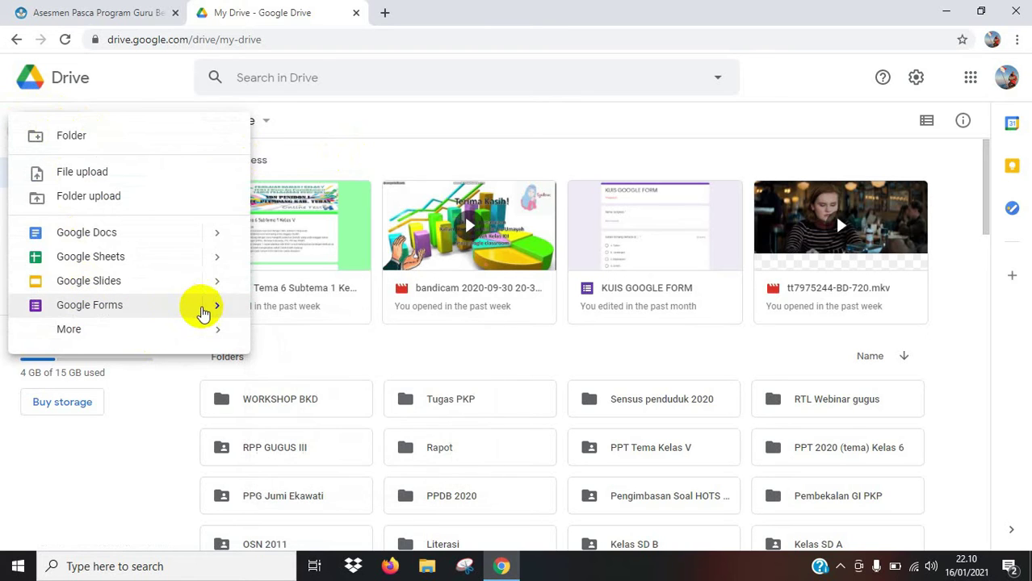
pyautogui.moveTo(211, 311)
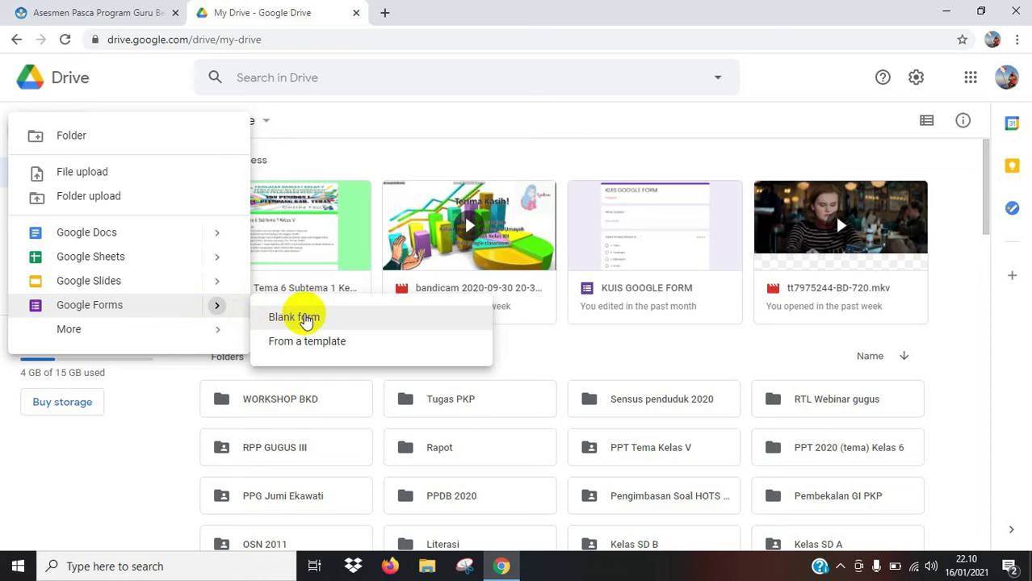
pyautogui.click(334, 321)
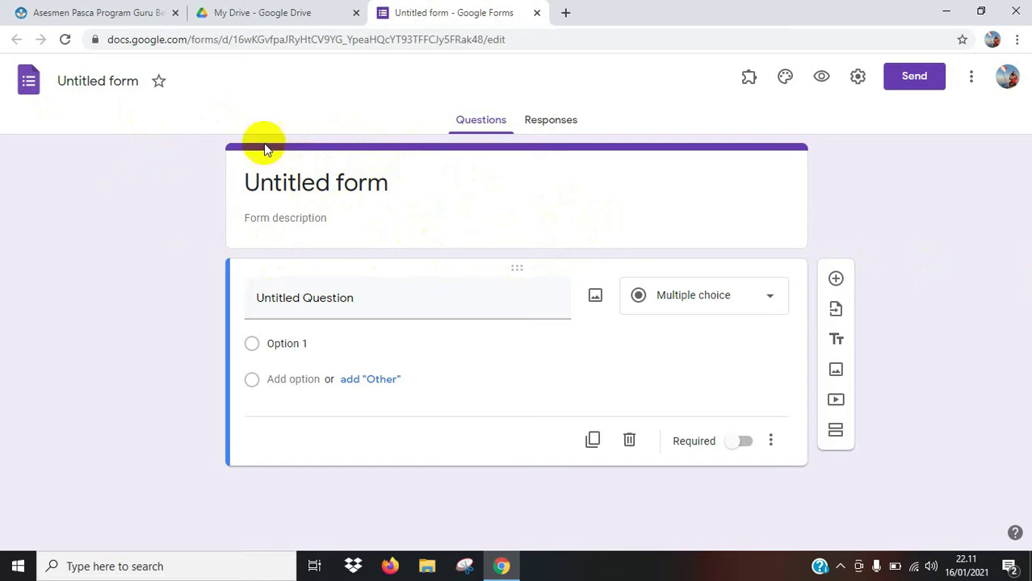
# Rename the untitled form file as "PH1 tema 6"
pyautogui.click(89, 82)
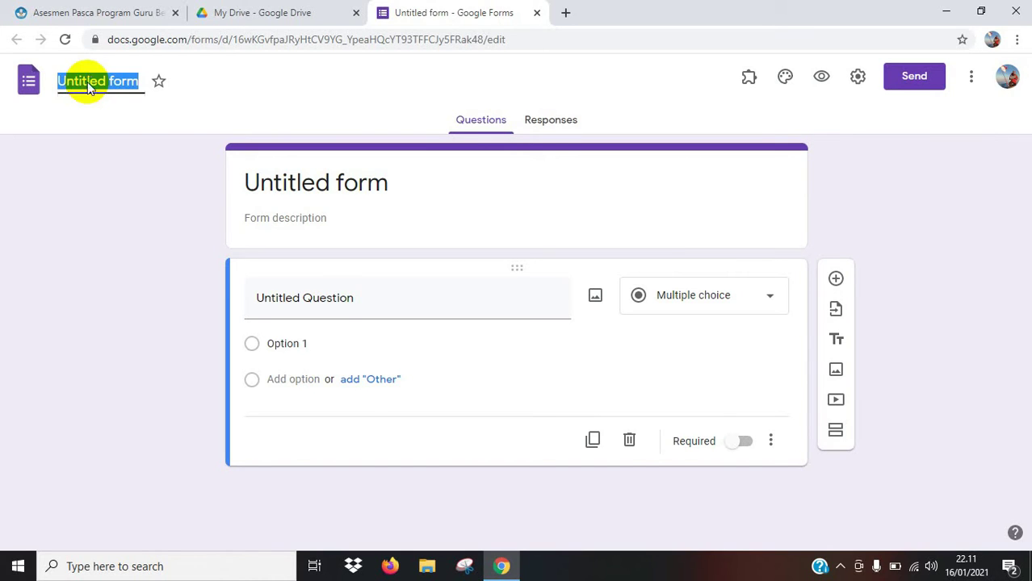
pyautogui.write('P')
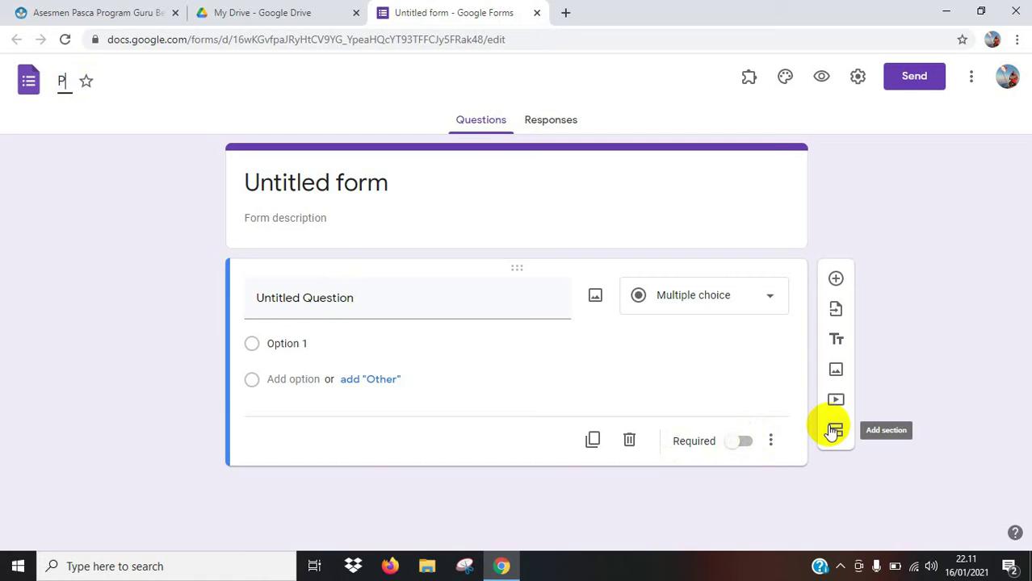
pyautogui.write('H1 tema 6')
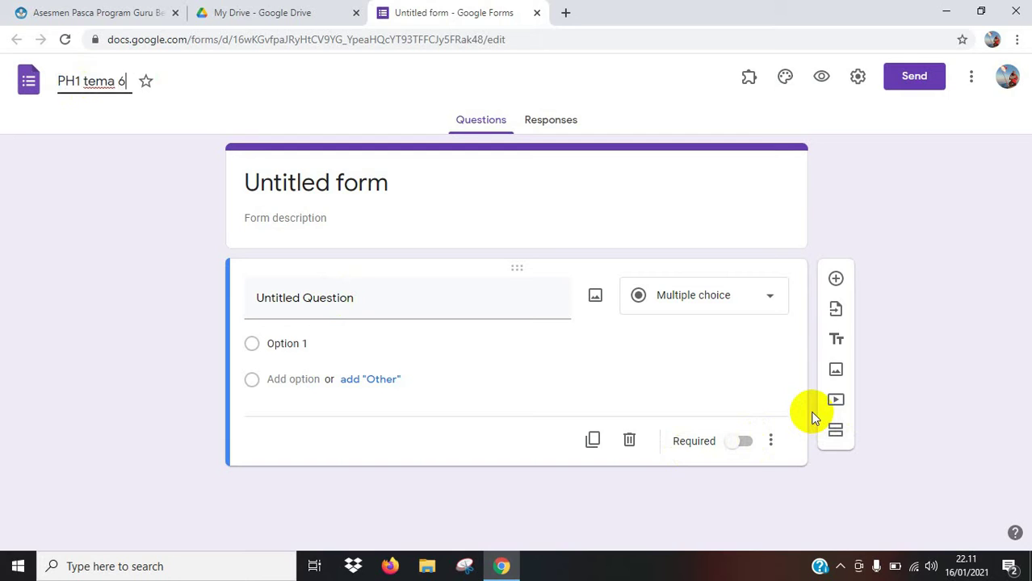
pyautogui.click(38, 218)
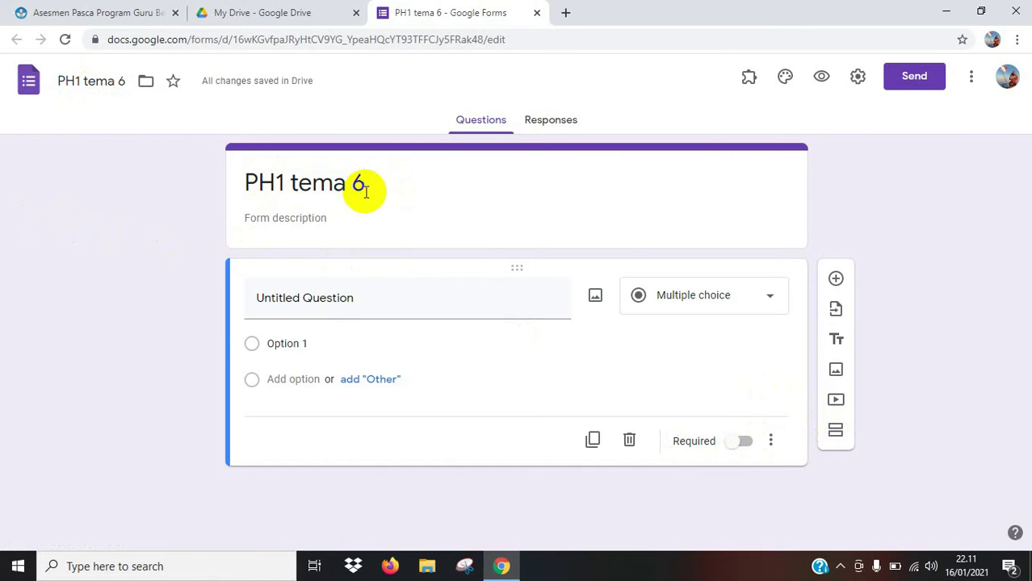
# Change the title in the form's header to "PH1 Tema 6 Subtema 1 Kelas 5"
pyautogui.click(299, 180)
pyautogui.click(376, 190)
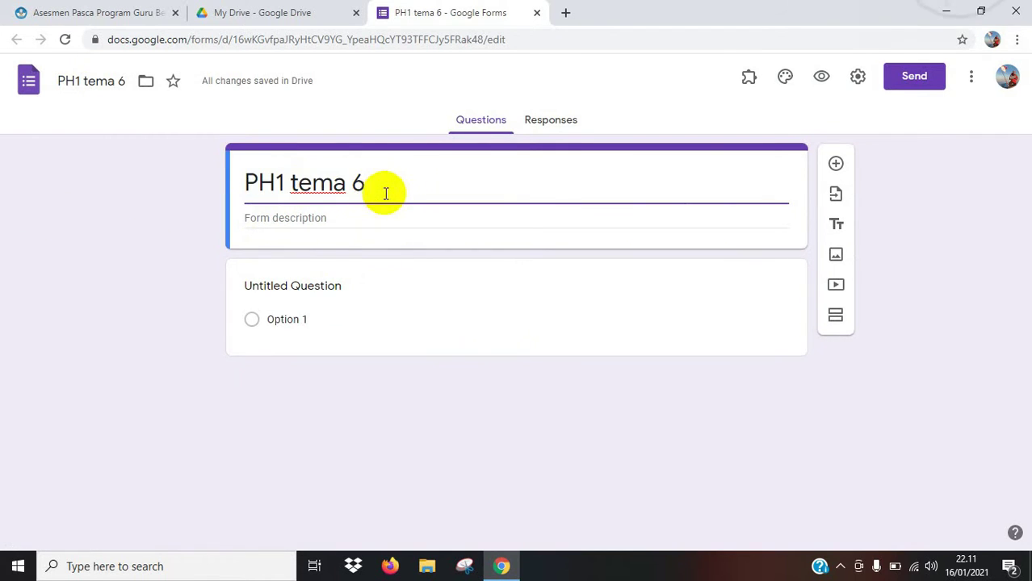
pyautogui.press('BackSpace')
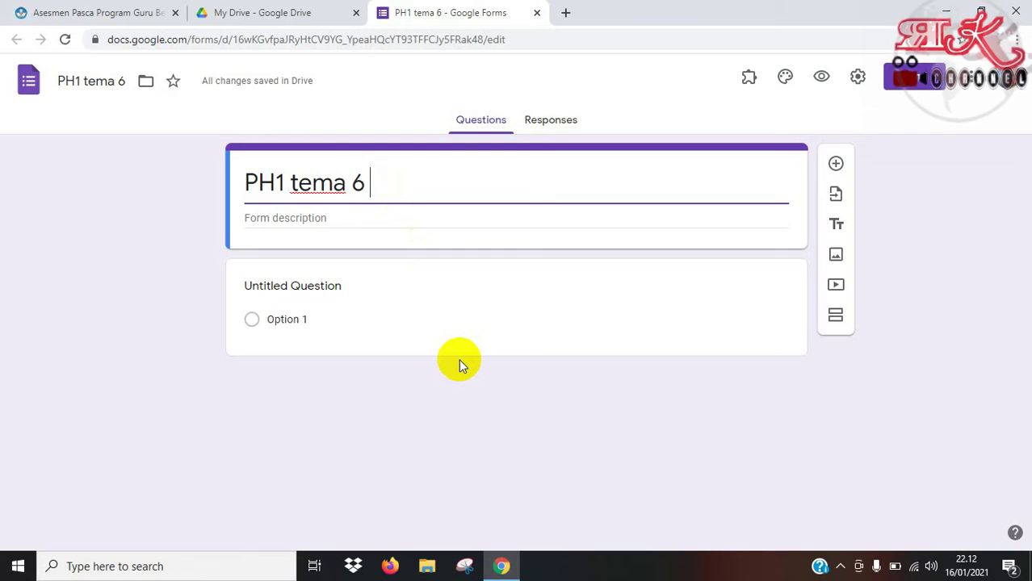
pyautogui.press('BackSpace')
pyautogui.press('BackSpace')
pyautogui.press('BackSpace')
pyautogui.press('BackSpace')
pyautogui.press('BackSpace')
pyautogui.press('BackSpace')
pyautogui.press('BackSpace')
pyautogui.write('Tema')
pyautogui.write('6 Subtema 1 ')
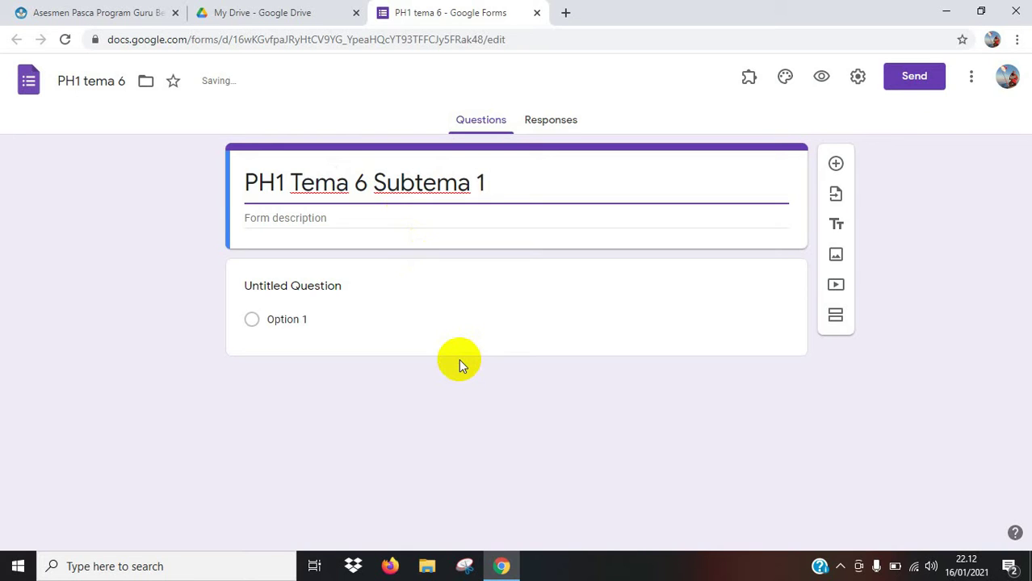
pyautogui.write('Kelas 5')
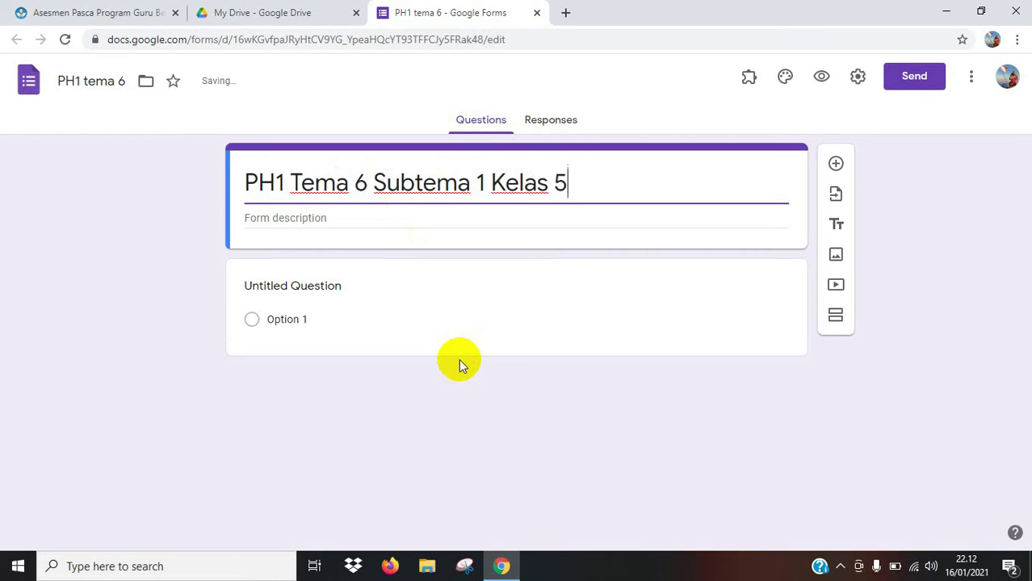
pyautogui.click(141, 260)
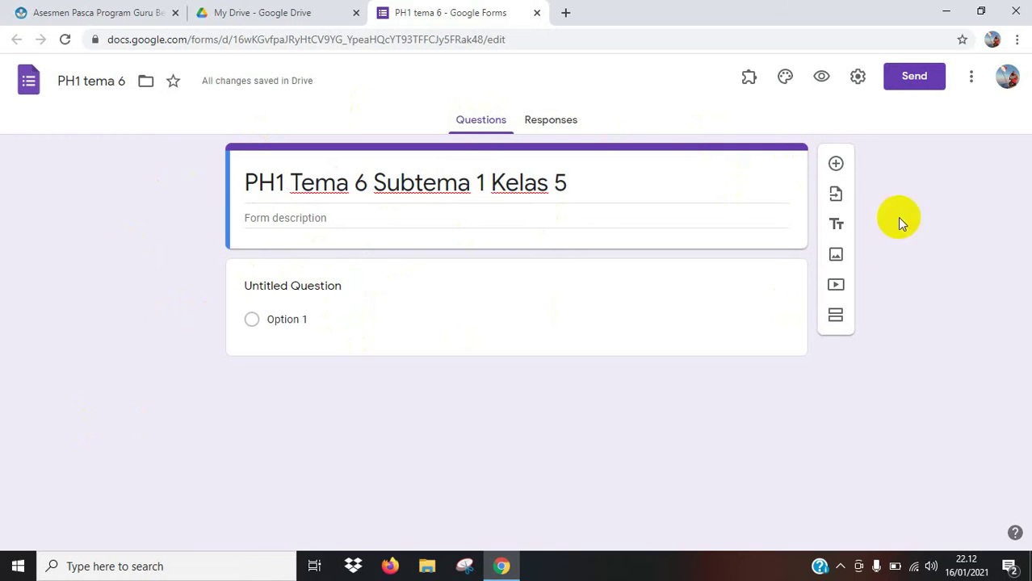
# Enter "1. Berdoa sebelum dan sesudah mengerjakan soal" as the first line of the form description
pyautogui.click(285, 217)
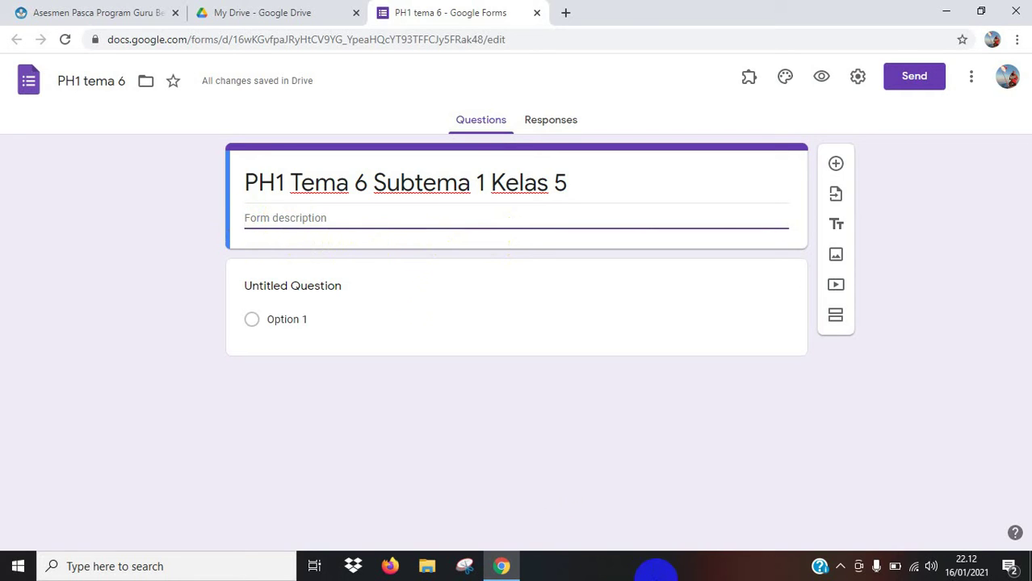
pyautogui.write('1.')
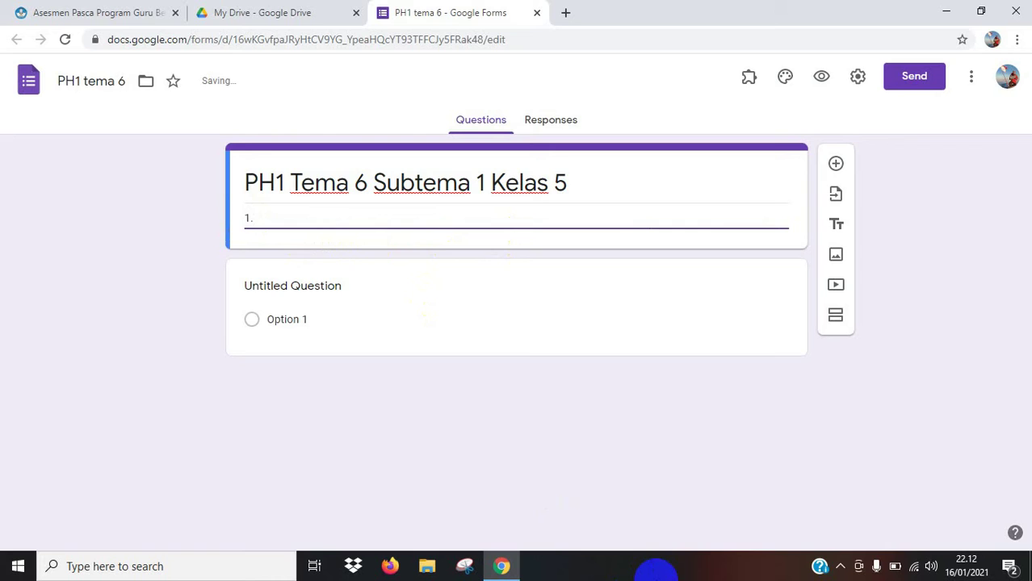
pyautogui.write(' Berdoa')
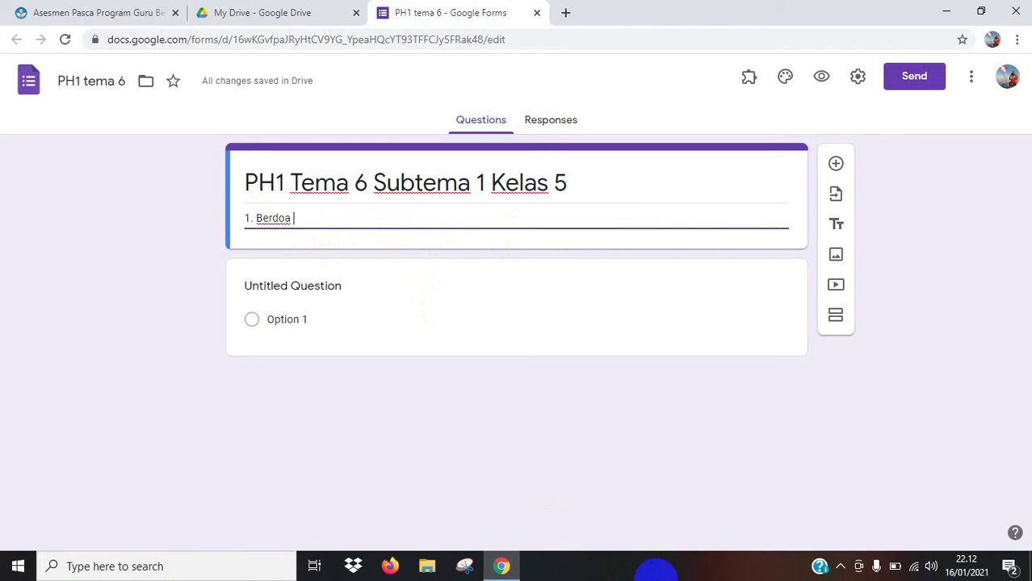
pyautogui.write(' sebe')
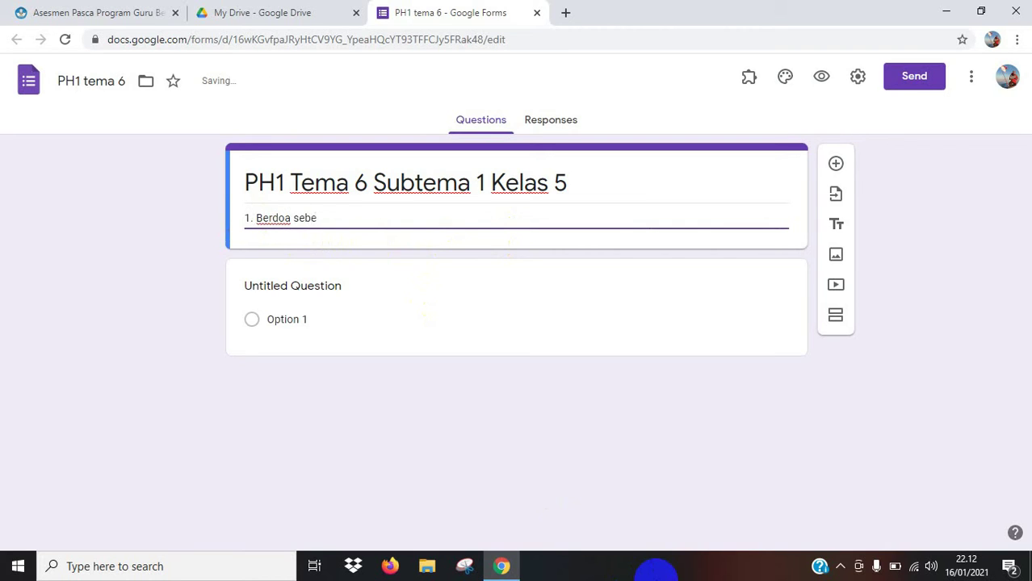
pyautogui.write('lum dan sesudah mengerjakan')
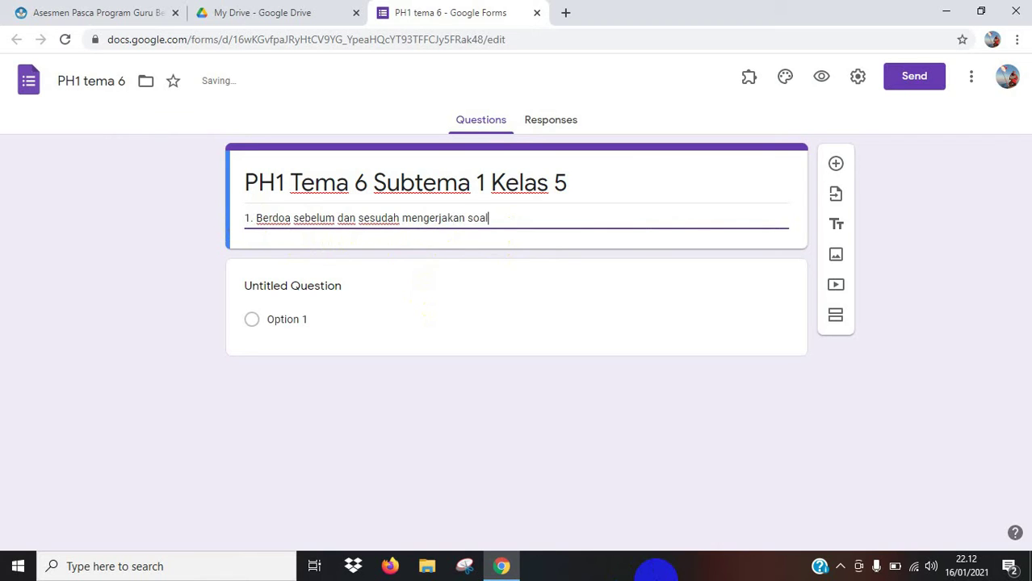
pyautogui.write(' soal')
# Add a second line to the form description reading "2. Teliti dengan baik sebelum menjawab soal"
pyautogui.press('Return')
pyautogui.write('2. Teliti denga')
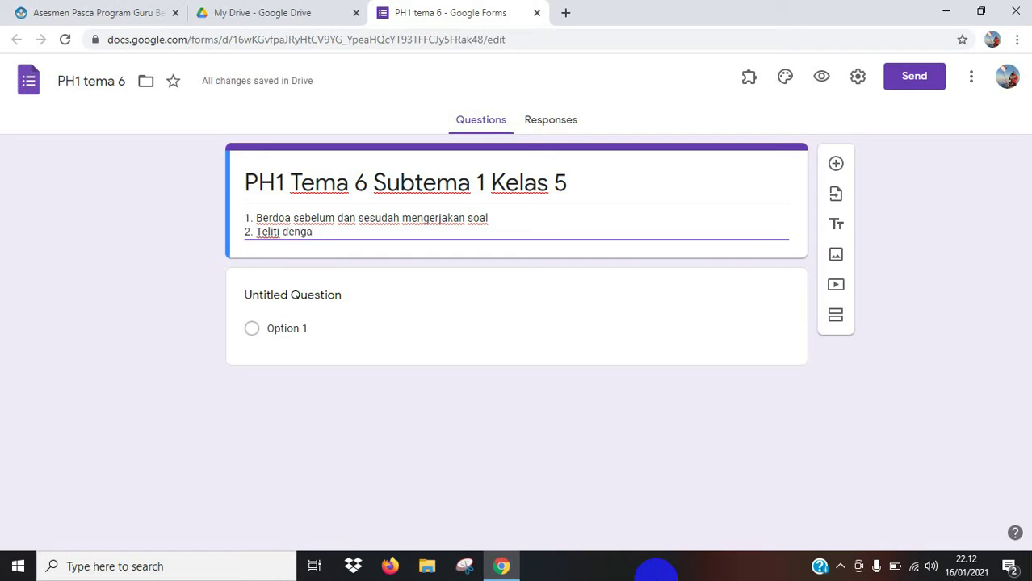
pyautogui.write('n ba')
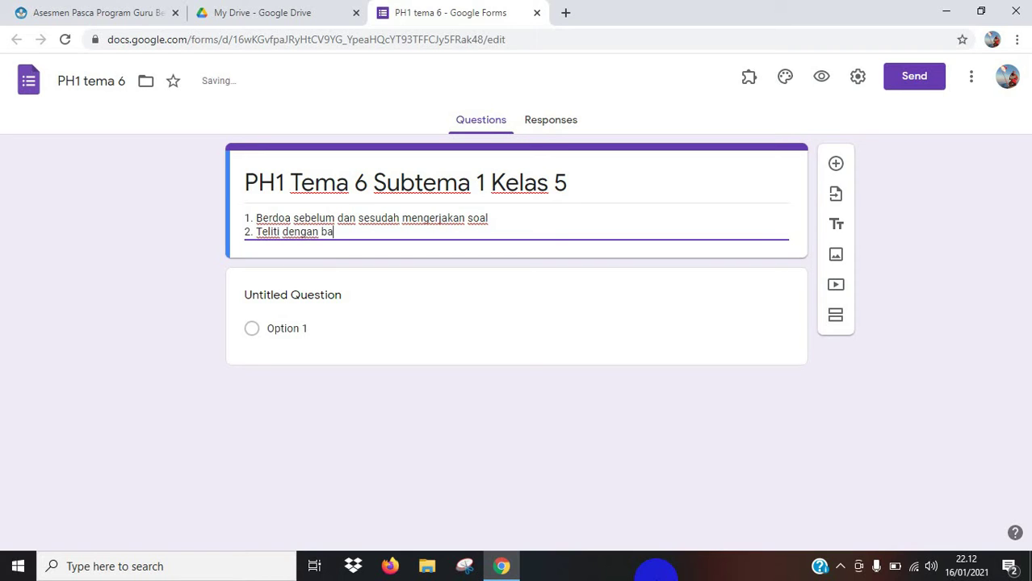
pyautogui.write('ik sebelum menjawab soal')
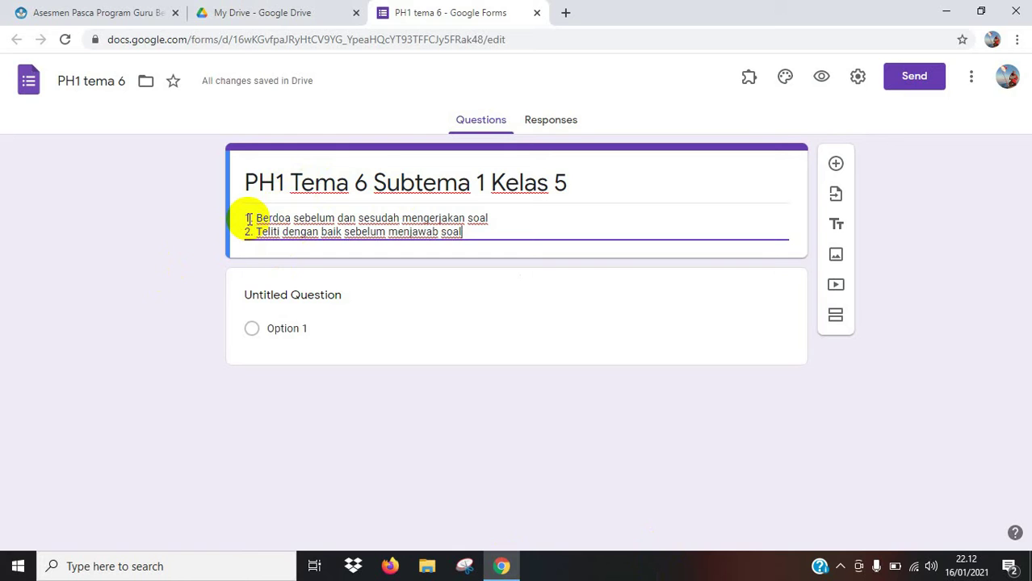
pyautogui.click(194, 252)
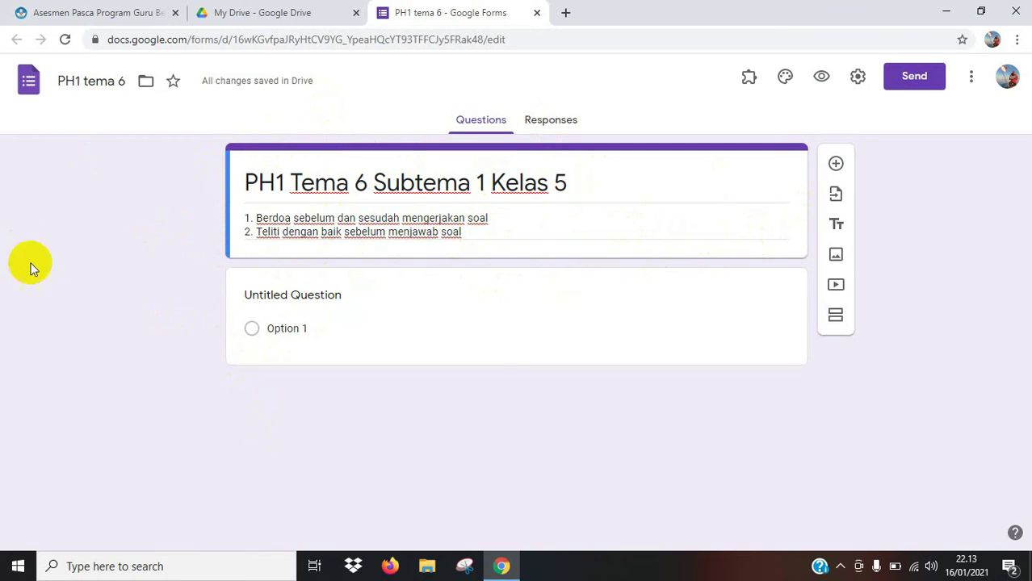
# Title the first question "Nama Lengkap" as a short-answer question and make it required
pyautogui.click(327, 296)
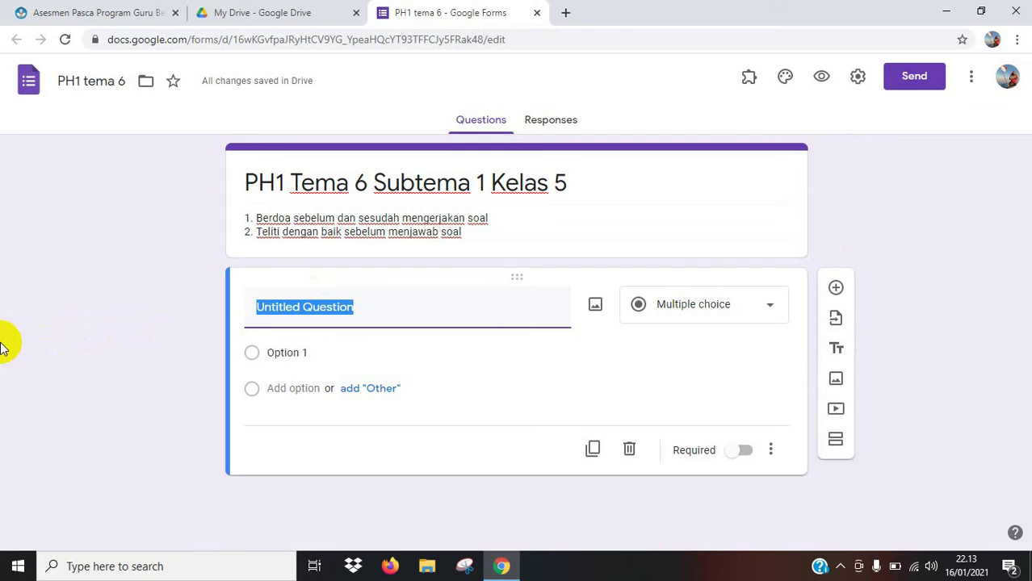
pyautogui.write('Nama S')
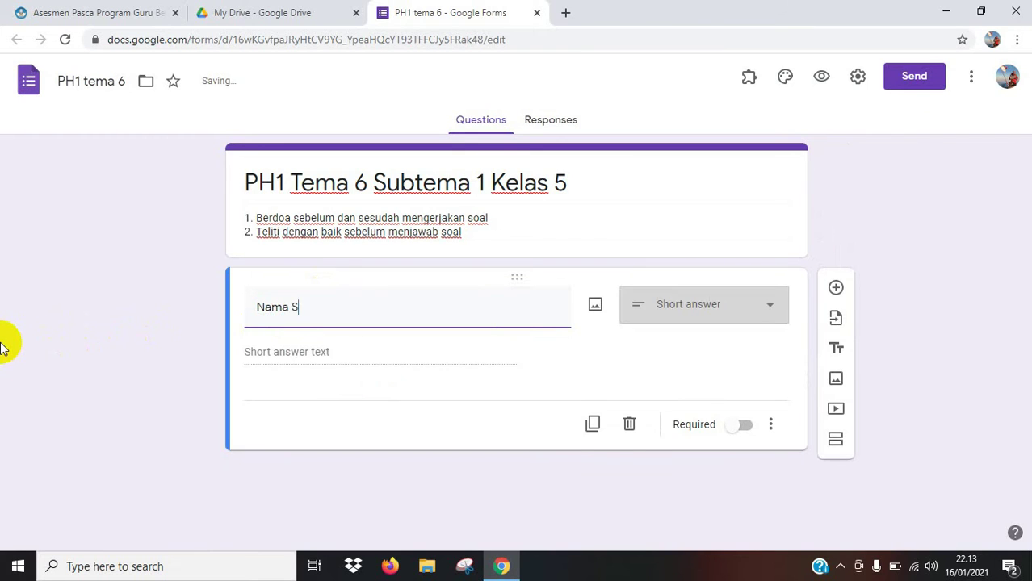
pyautogui.write('Lengak')
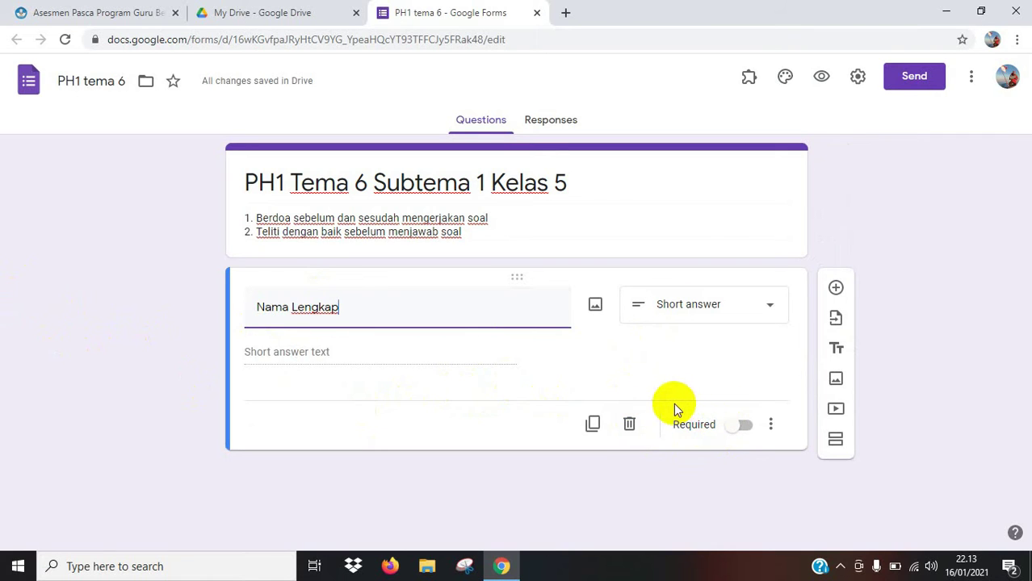
pyautogui.click(745, 428)
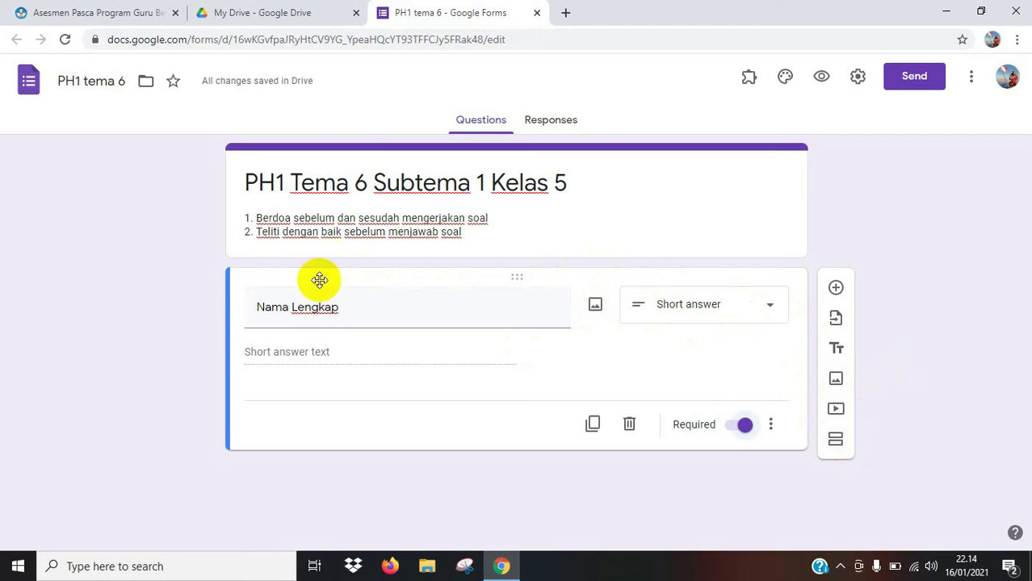
# Add a second question titled "Nomor Absen Siswa" as a required short-answer question
pyautogui.tripleClick(364, 300)
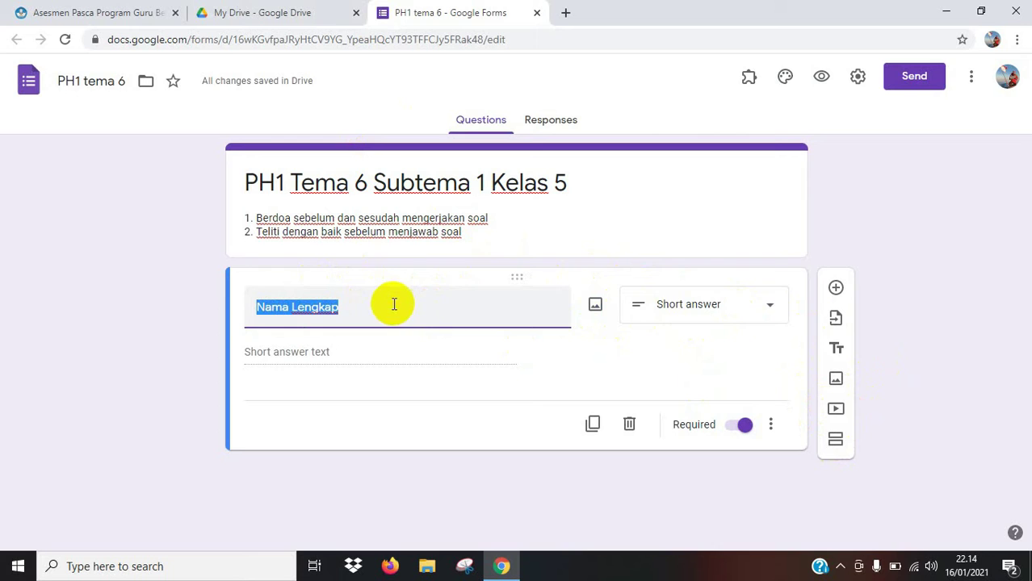
pyautogui.click(835, 289)
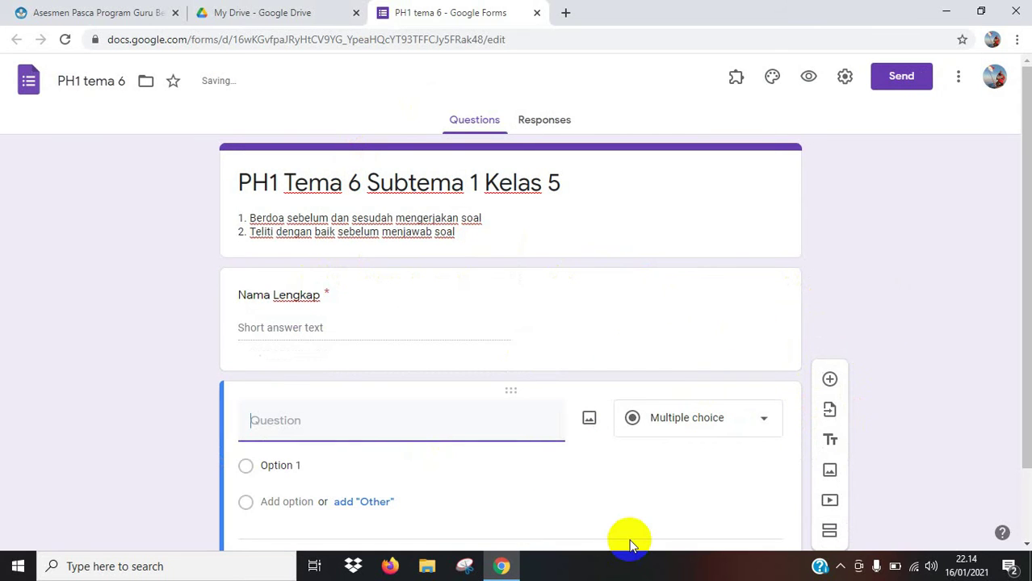
pyautogui.write('Absen Siswa')
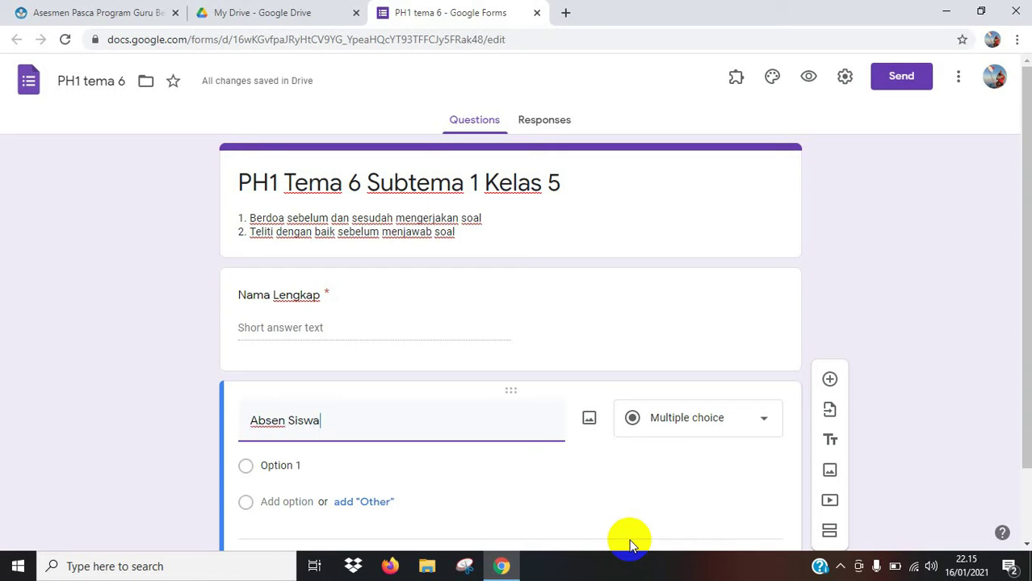
pyautogui.click(253, 421)
pyautogui.write('NomrAbsen')
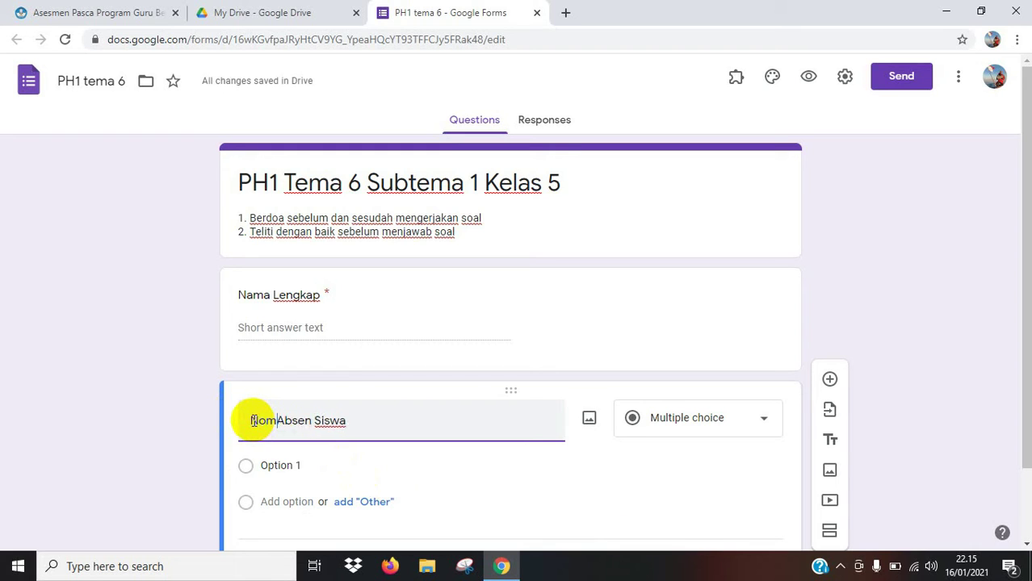
pyautogui.press('BackSpace')
pyautogui.press('BackSpace')
pyautogui.write('or')
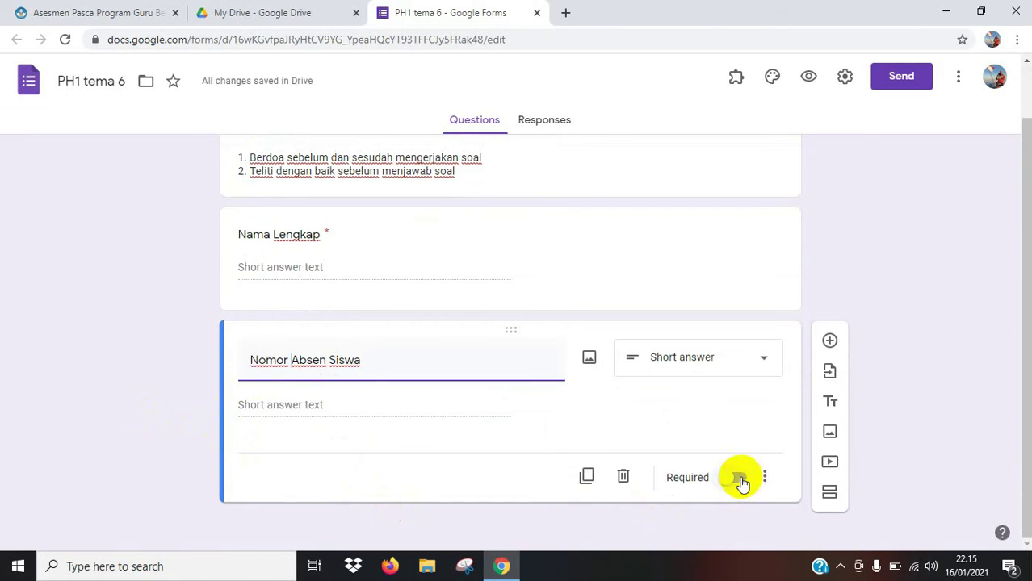
pyautogui.click(739, 482)
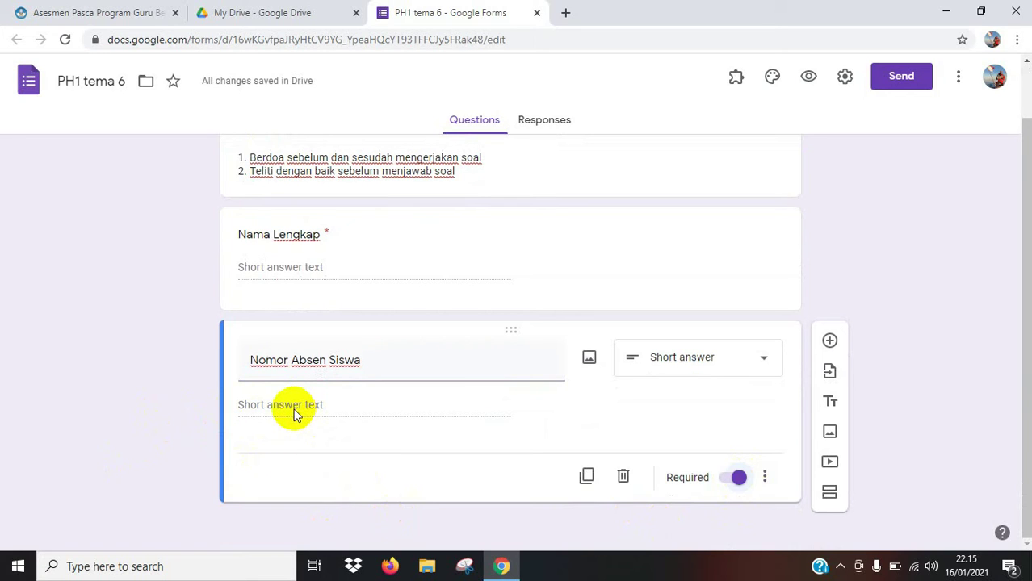
# Examine the available question types and review the form's header and two identity questions
pyautogui.click(762, 368)
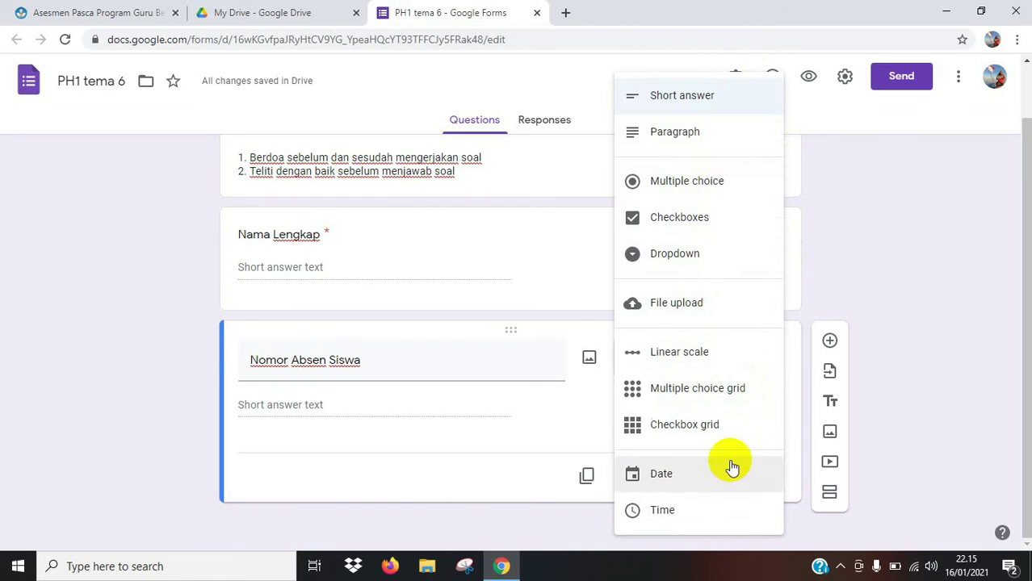
pyautogui.click(903, 254)
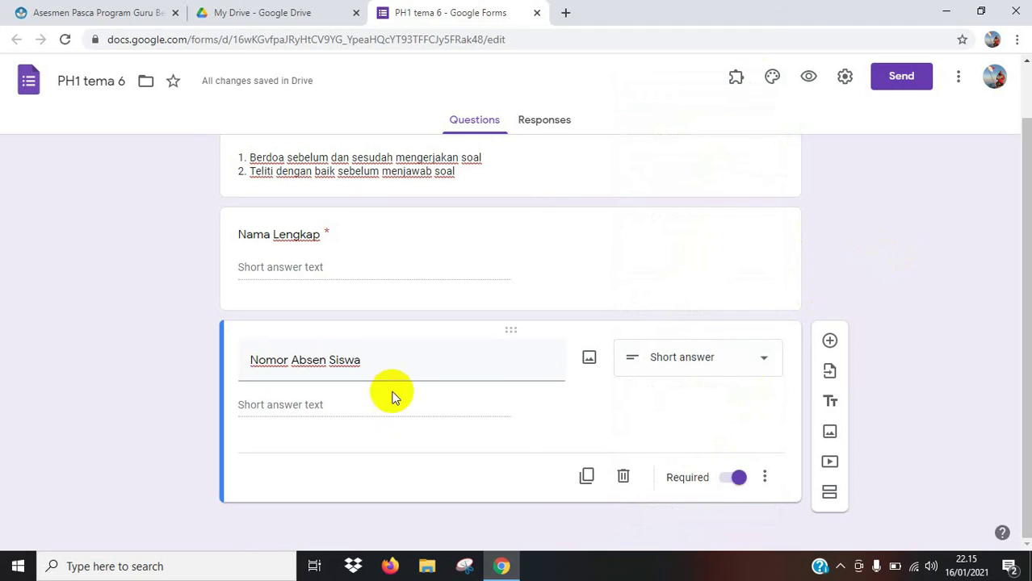
pyautogui.scroll(1, 391, 369)
pyautogui.scroll(-1, 392, 373)
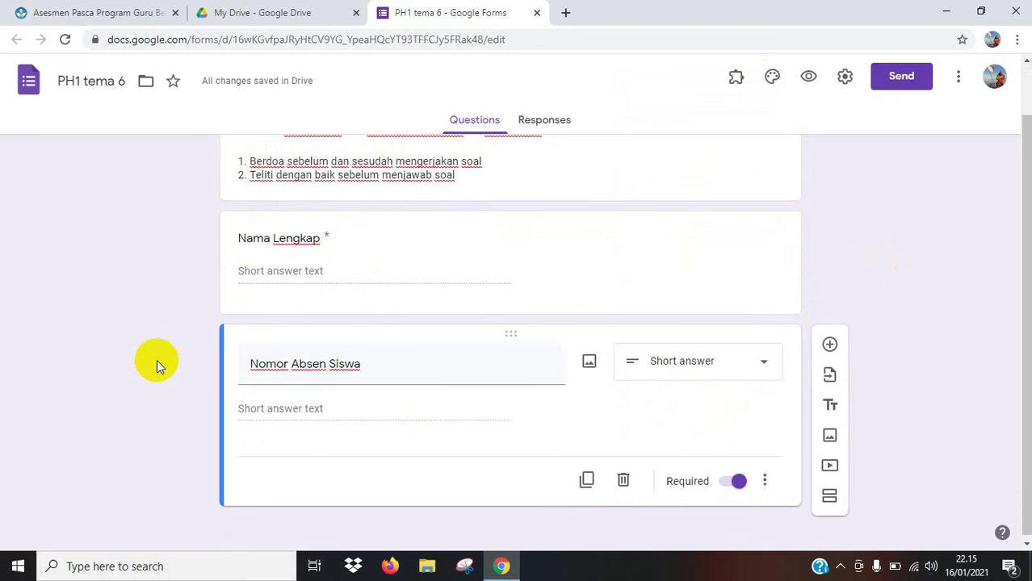
pyautogui.scroll(1, 156, 360)
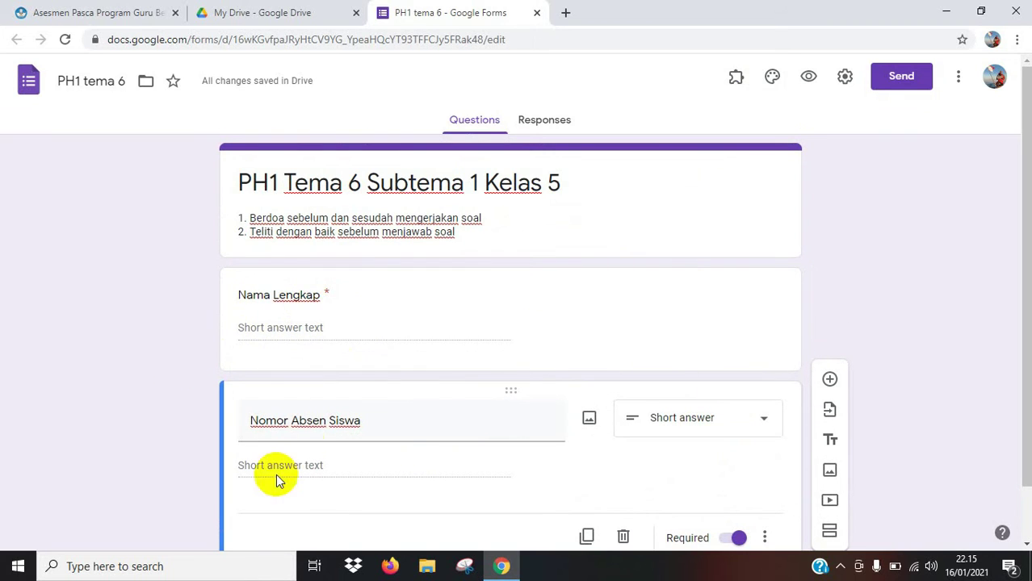
pyautogui.click(223, 426)
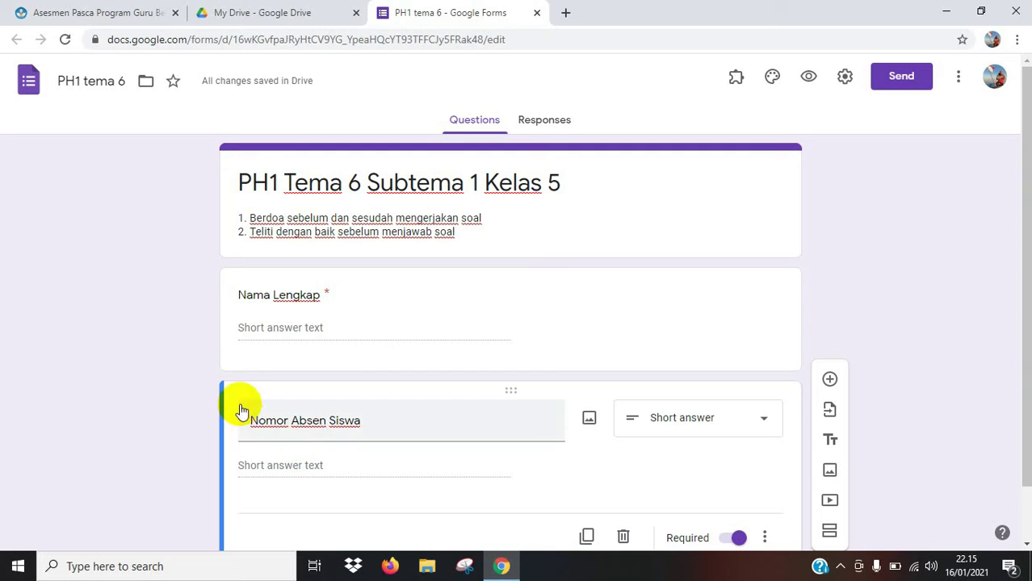
pyautogui.scroll(-1, 250, 379)
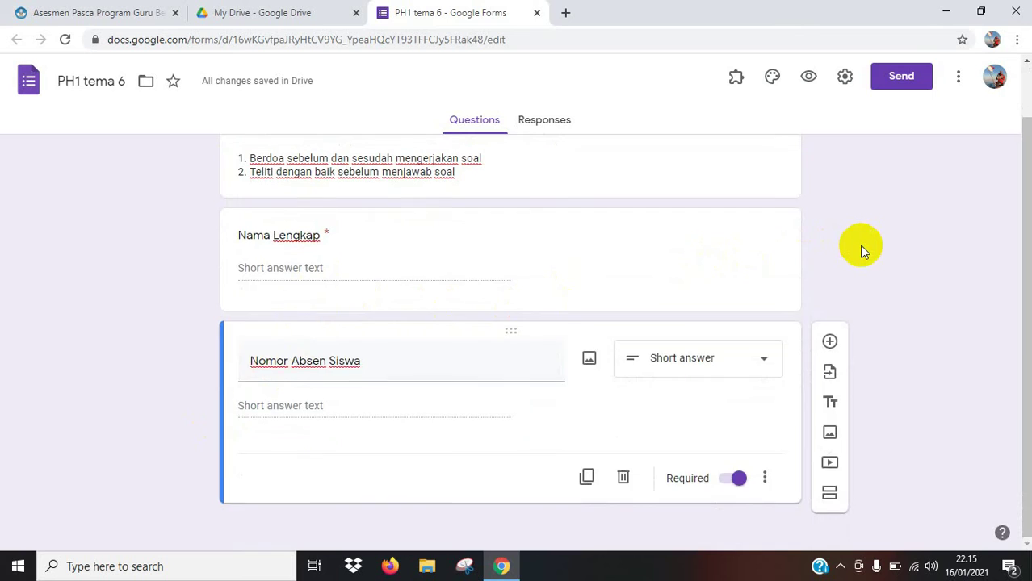
pyautogui.scroll(1, 860, 251)
pyautogui.scroll(-1, 862, 252)
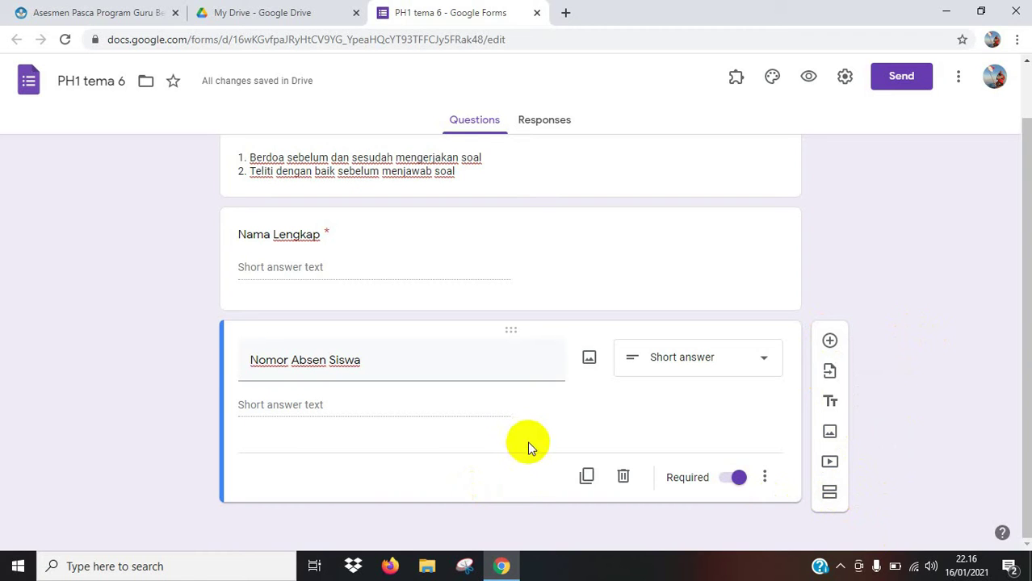
# Add a new section after the identity questions and title it "PPKn KD 3.1"
pyautogui.click(829, 495)
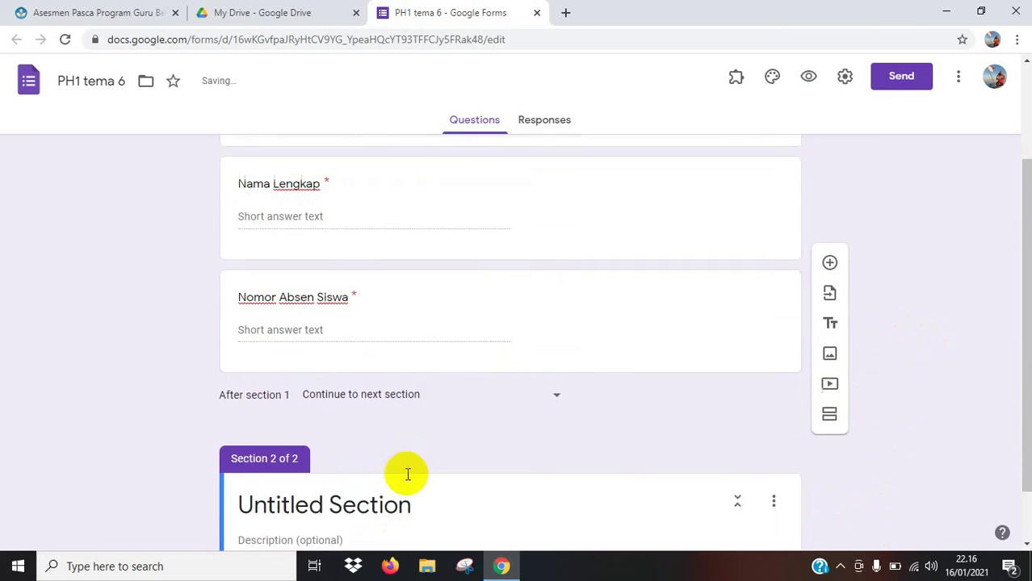
pyautogui.click(314, 435)
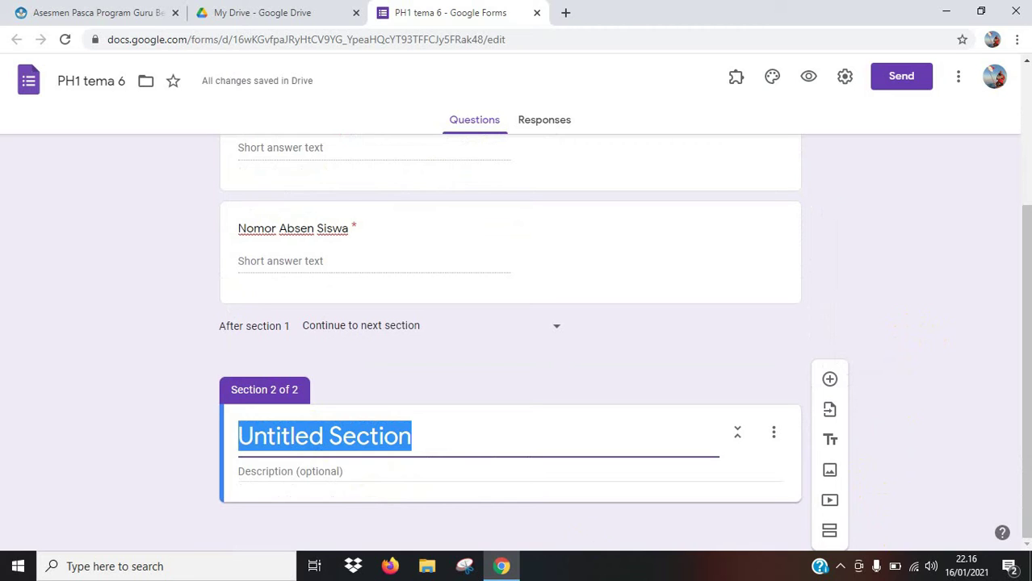
pyautogui.write('P')
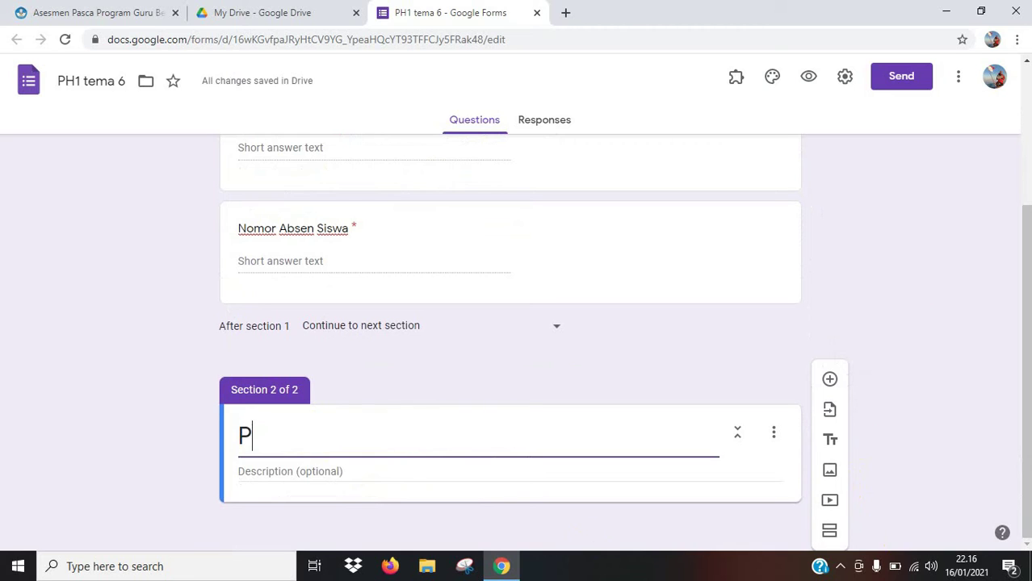
pyautogui.write('PKn K')
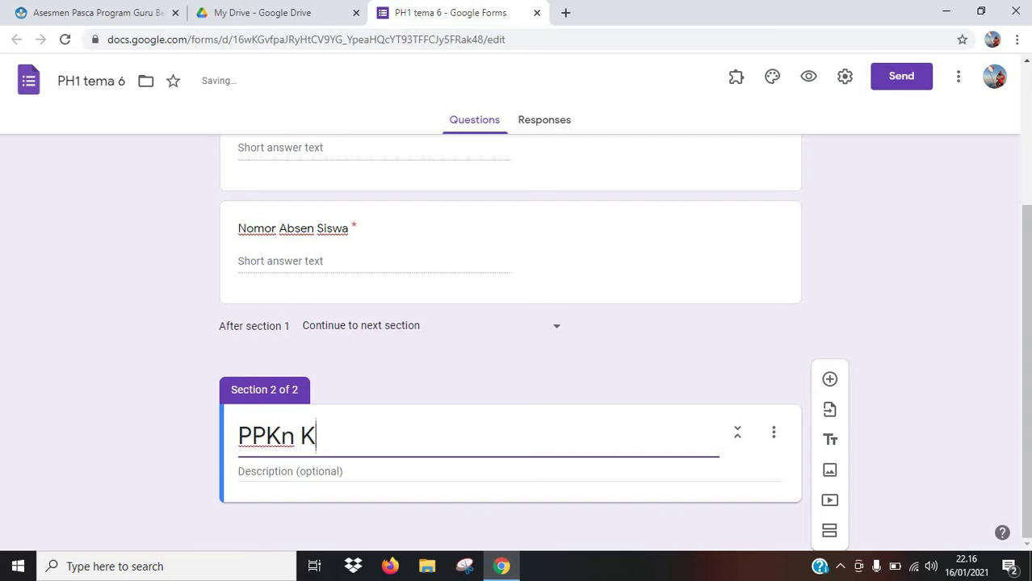
pyautogui.write('D 3.1')
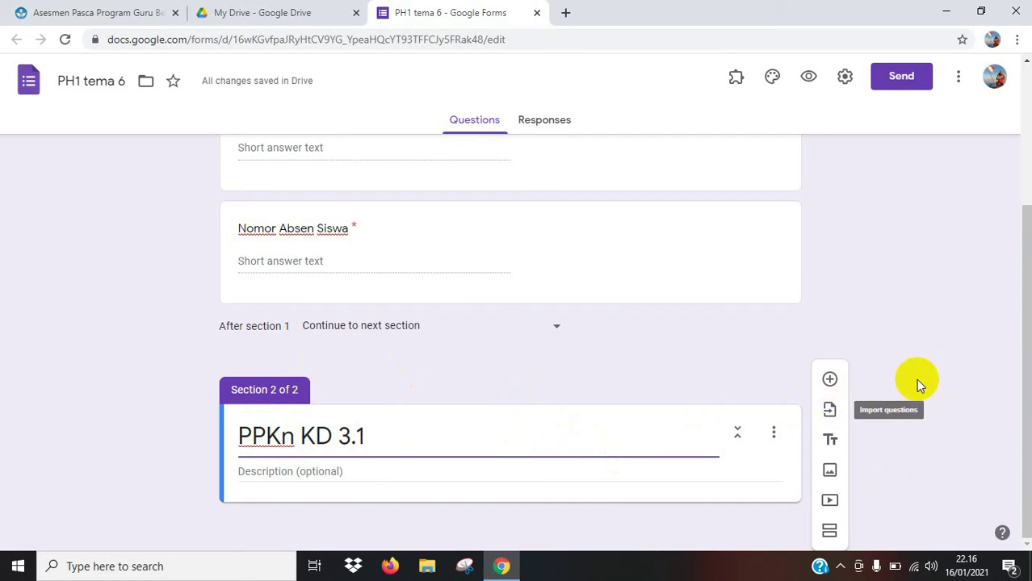
# Add a multiple-choice question to the PPKn section reading "1. Apakah lambang sila pertama?"
pyautogui.click(830, 380)
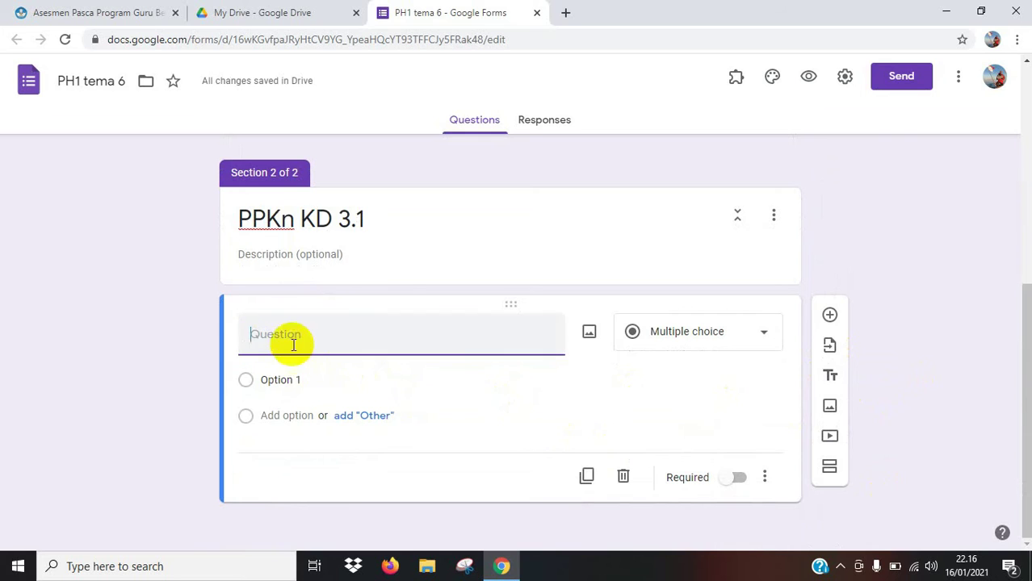
pyautogui.write('1')
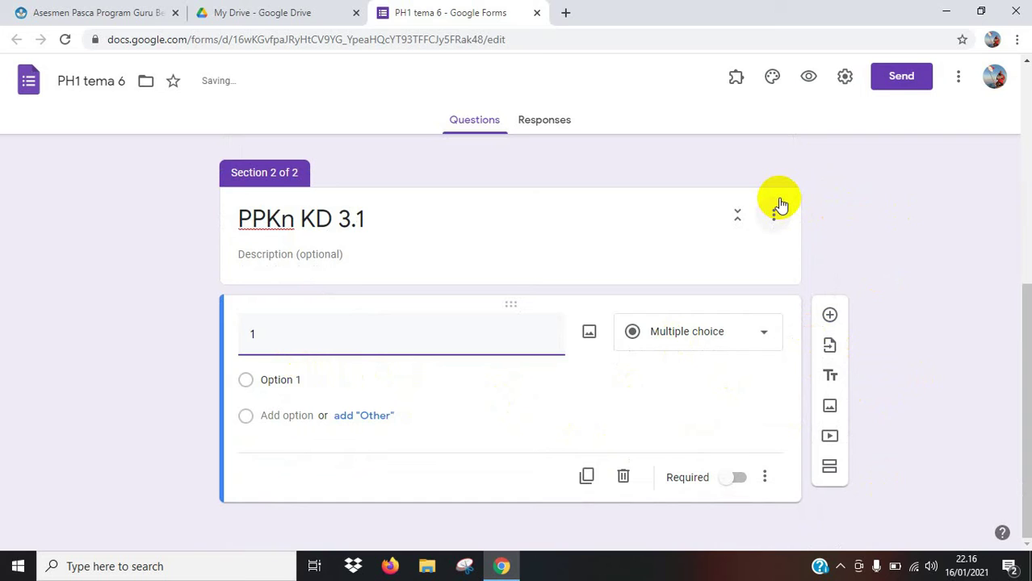
pyautogui.write('. Apakah lambang')
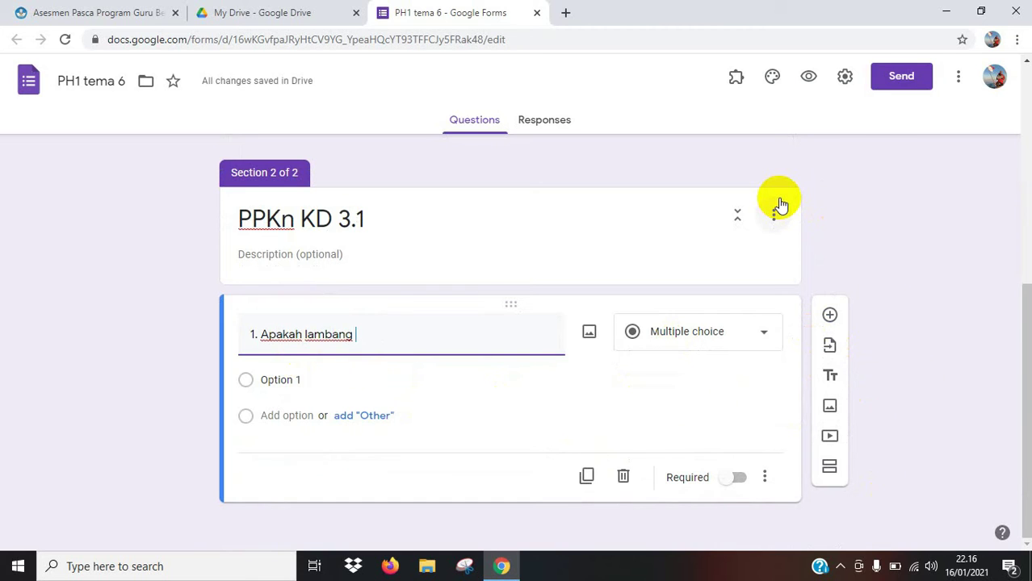
pyautogui.write(' sila pe')
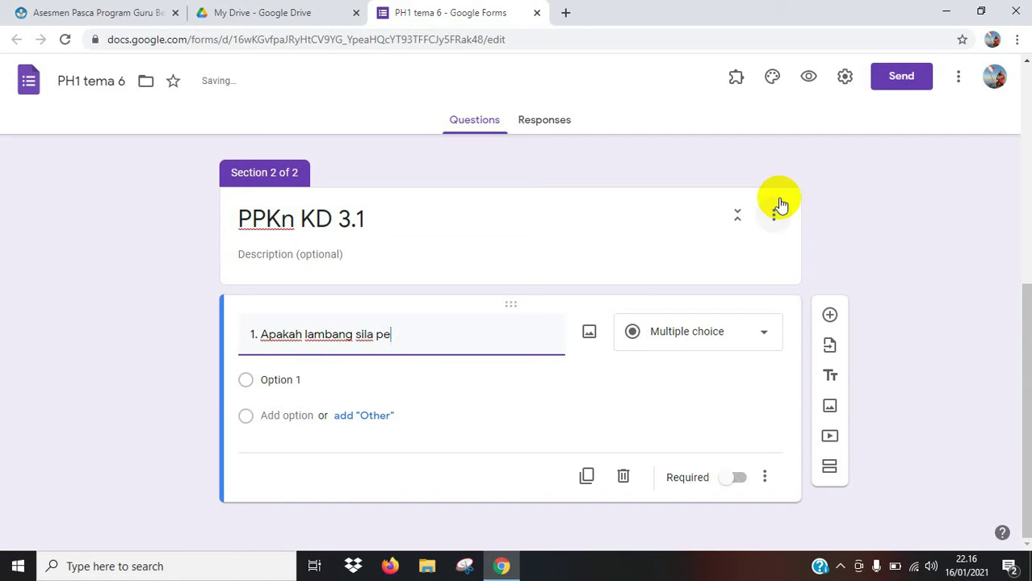
pyautogui.write('rtama ')
pyautogui.write('di ')
pyautogui.write('p')
pyautogui.press('BackSpace')
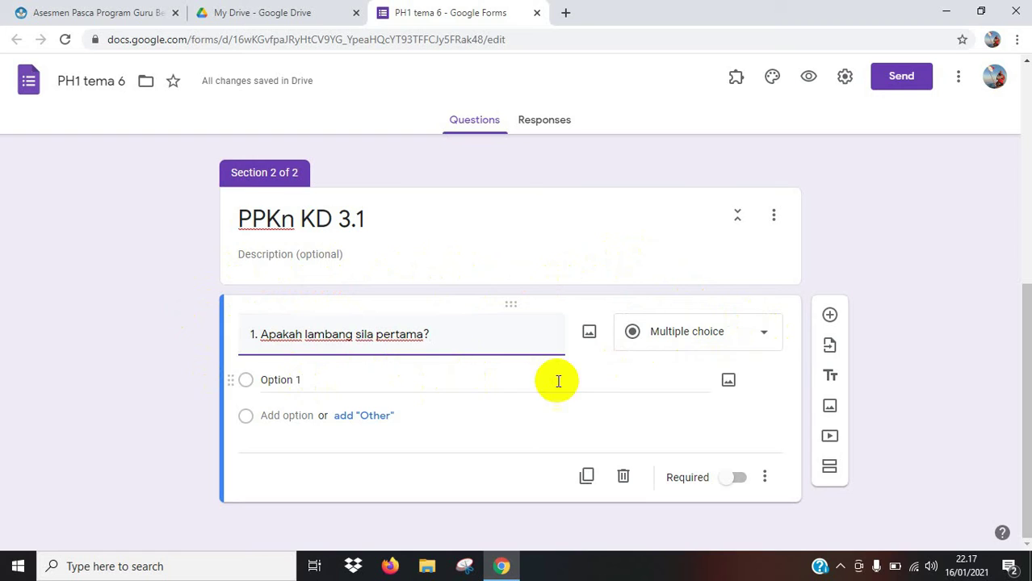
pyautogui.click(750, 343)
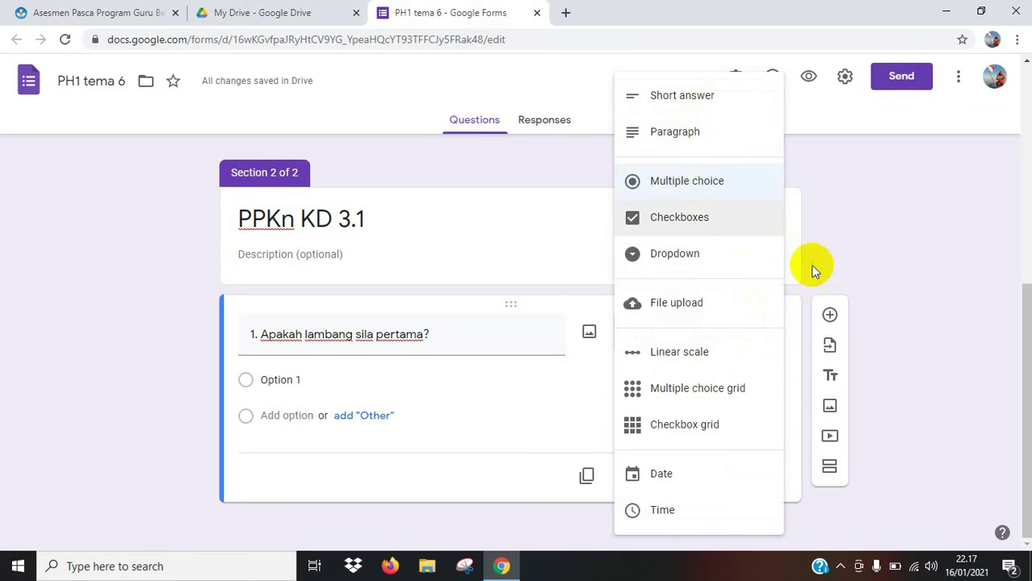
pyautogui.click(929, 339)
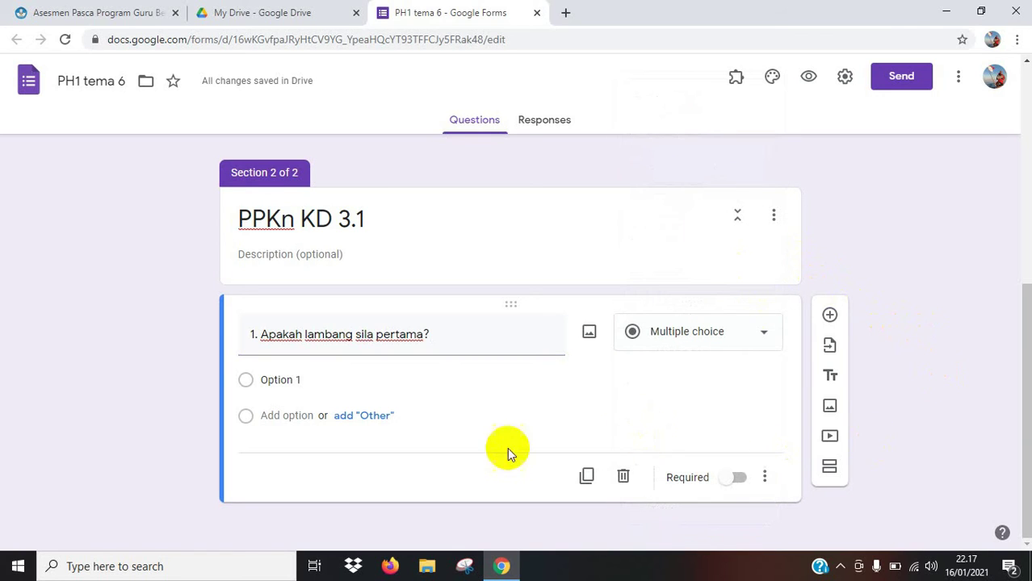
# Enter the answer options "a. Bintang" and "b. Padi dan Kapas", and add a third option labelled "c."
pyautogui.click(298, 380)
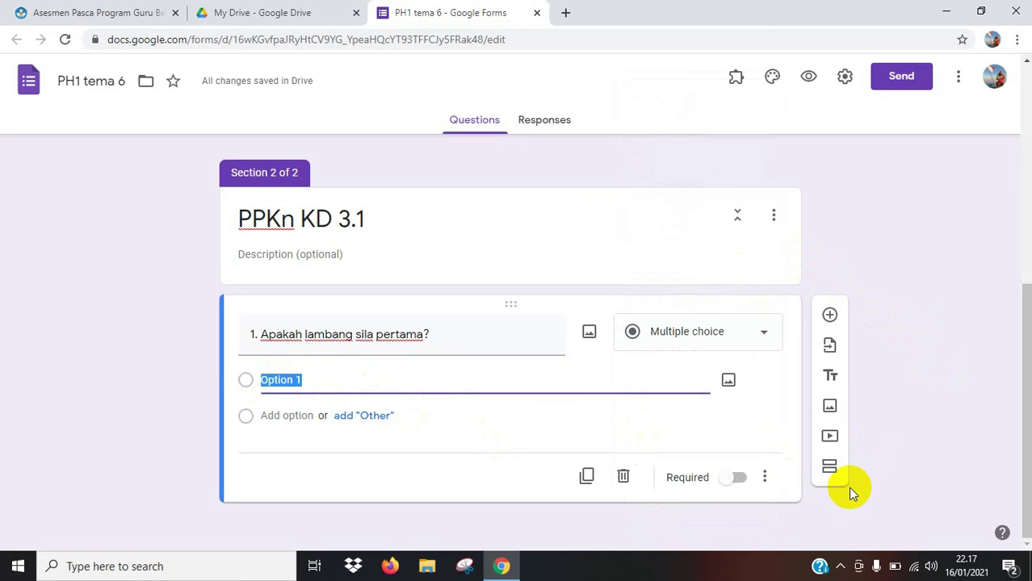
pyautogui.write('a')
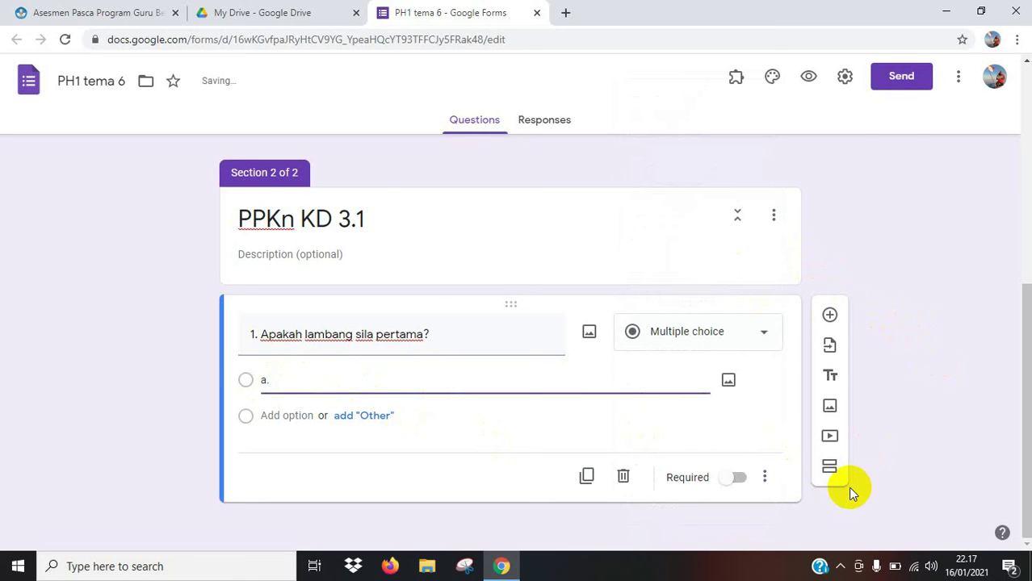
pyautogui.write('. Bintang')
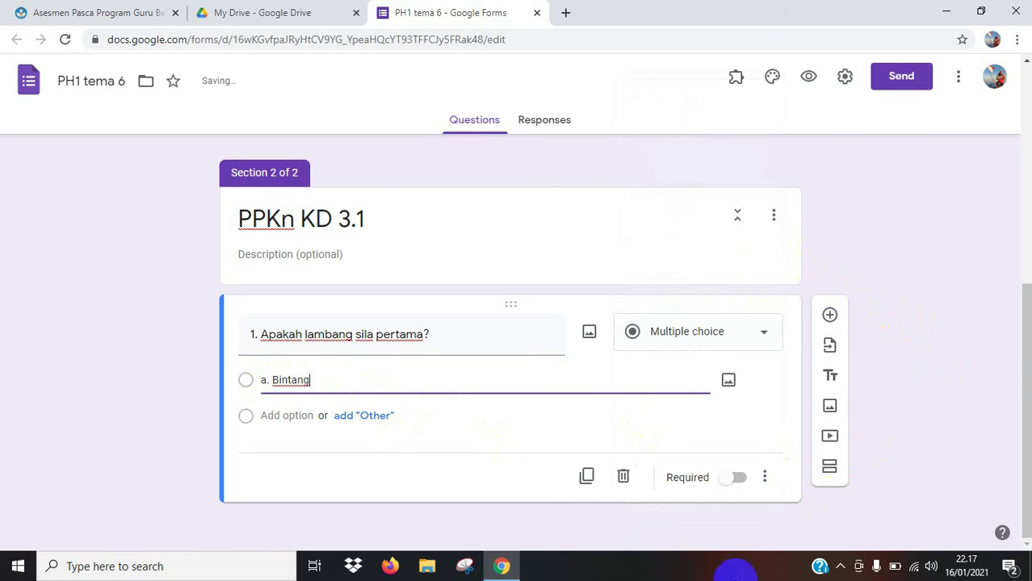
pyautogui.click(281, 416)
pyautogui.write('b.')
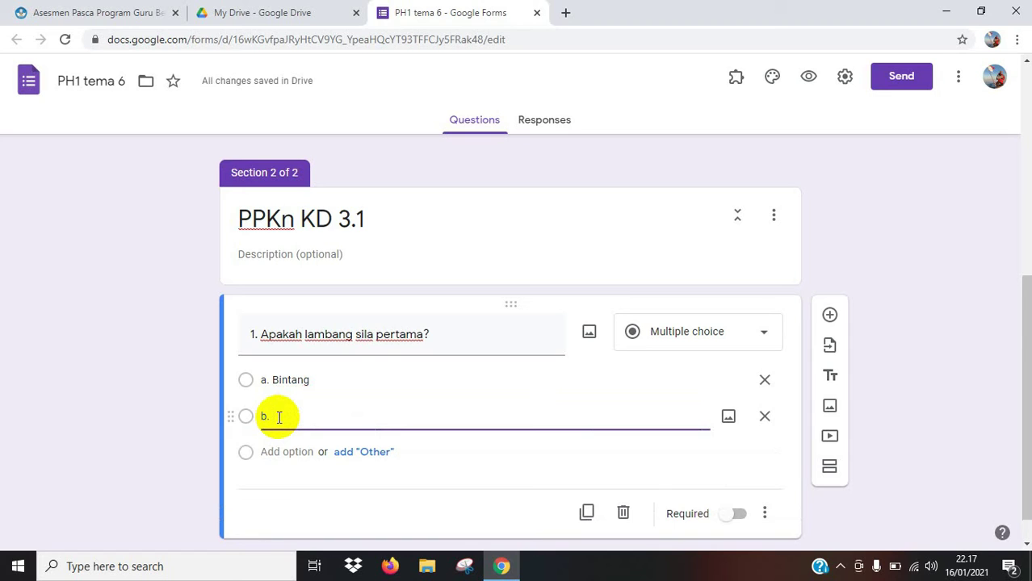
pyautogui.write('Padi dan Kapas')
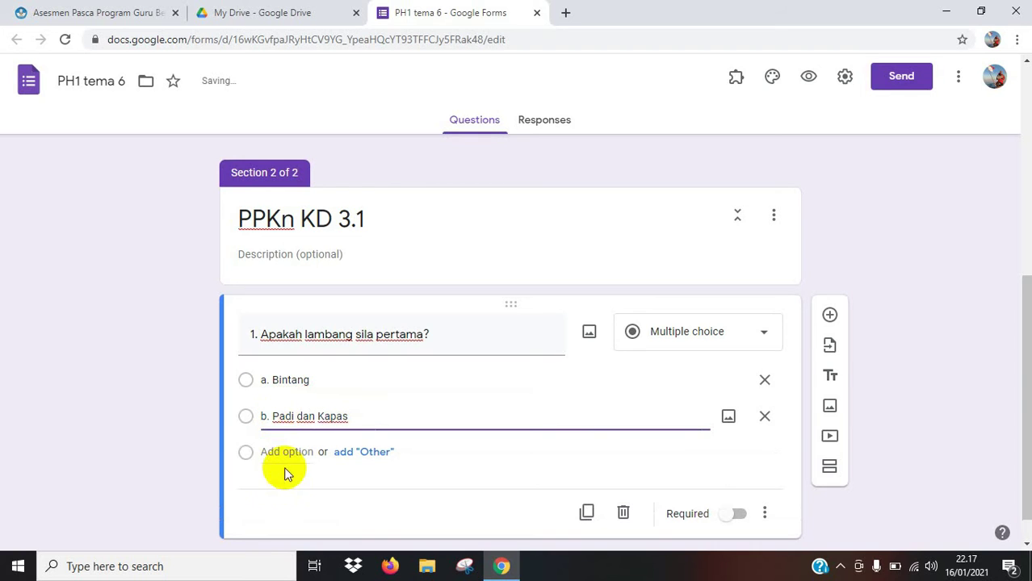
pyautogui.click(279, 453)
pyautogui.write('c.')
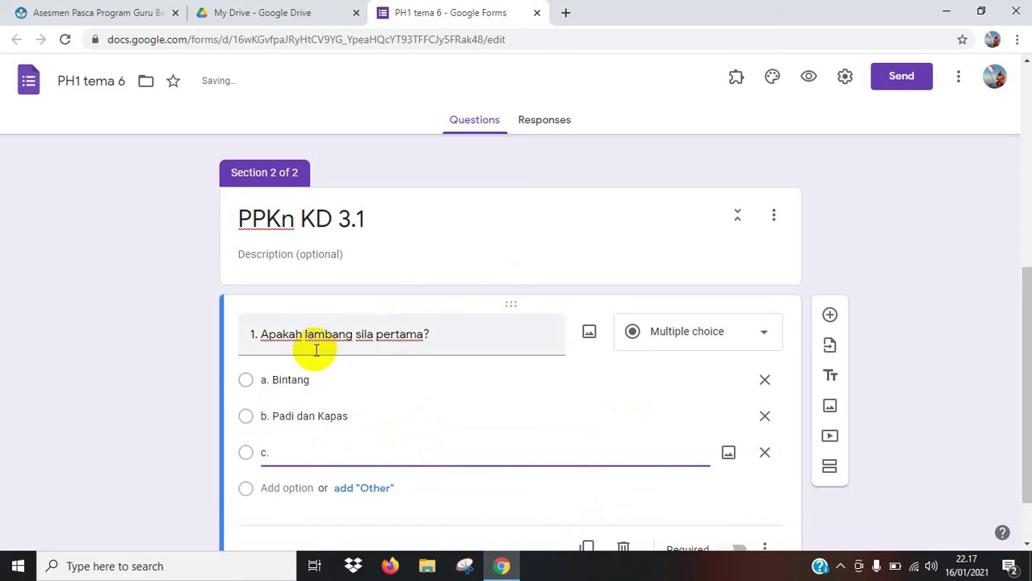
pyautogui.scroll(-1, 355, 369)
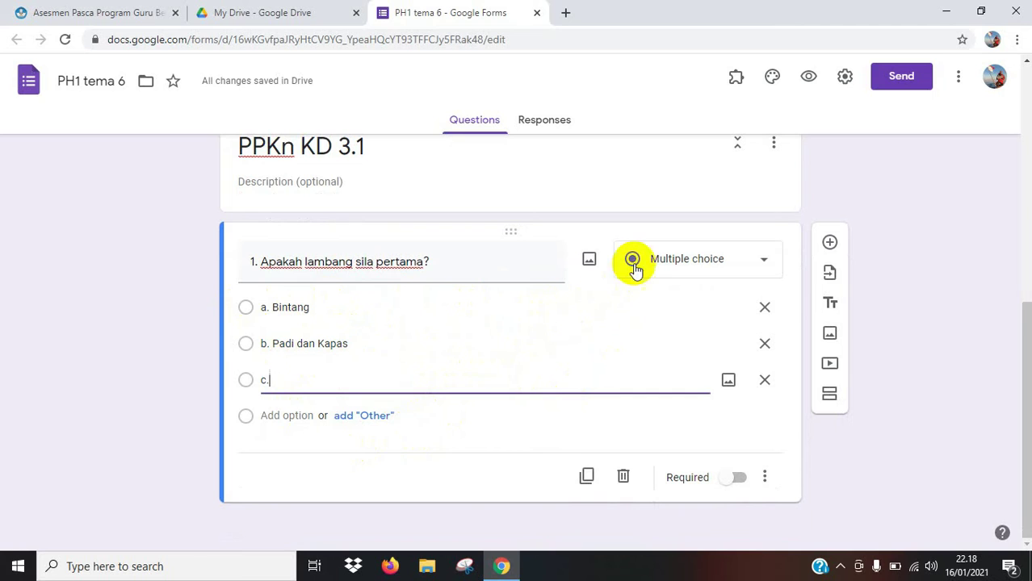
# Make the form a quiz with grades released immediately, and hide missed questions and correct answers from respondents
pyautogui.click(844, 87)
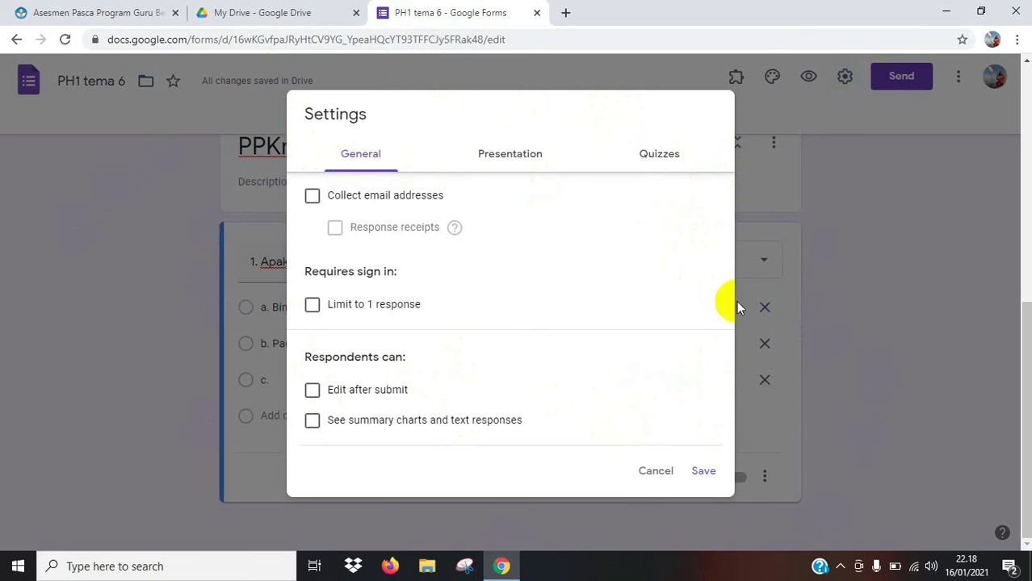
pyautogui.click(666, 164)
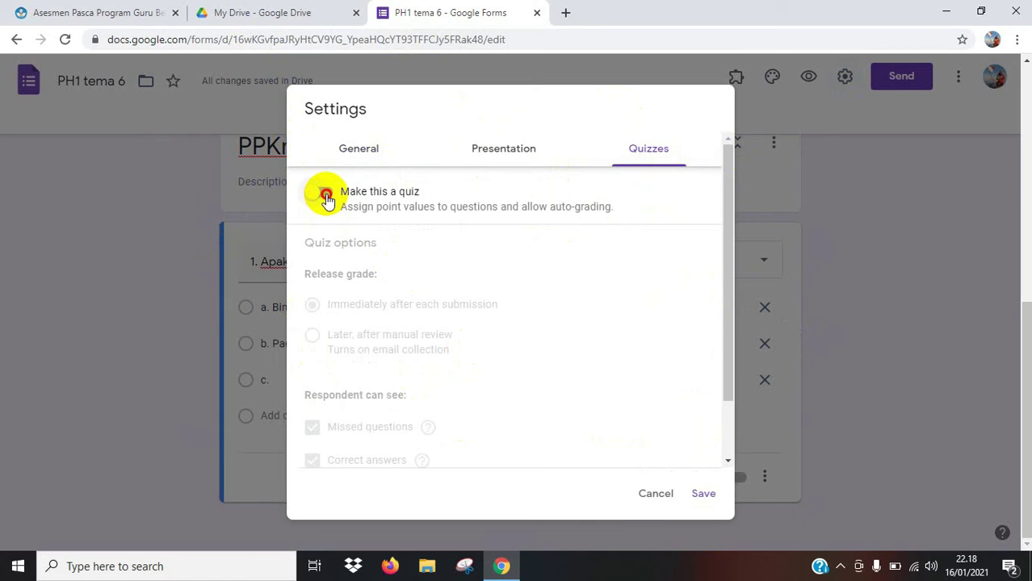
pyautogui.click(325, 195)
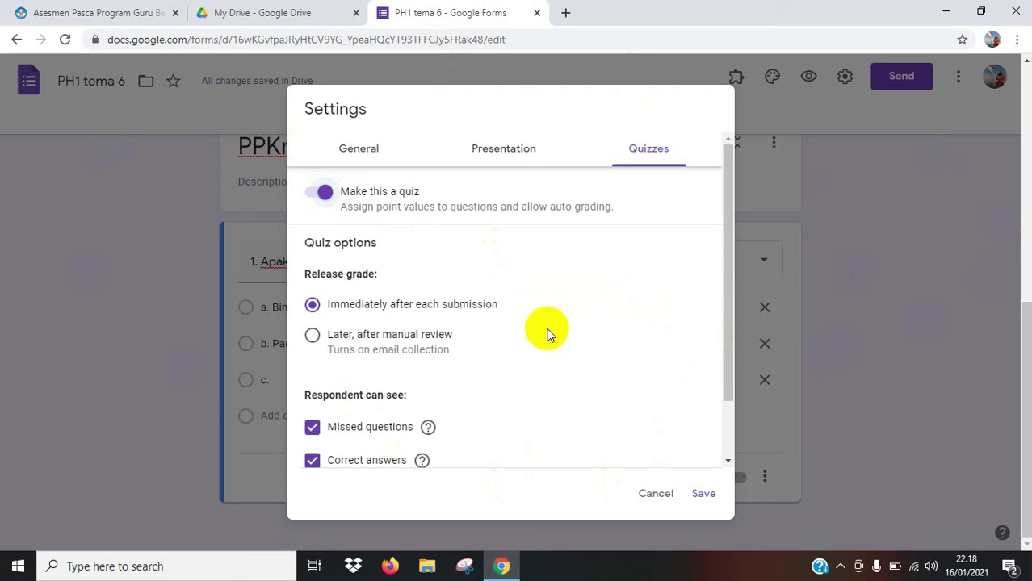
pyautogui.scroll(-1, 444, 351)
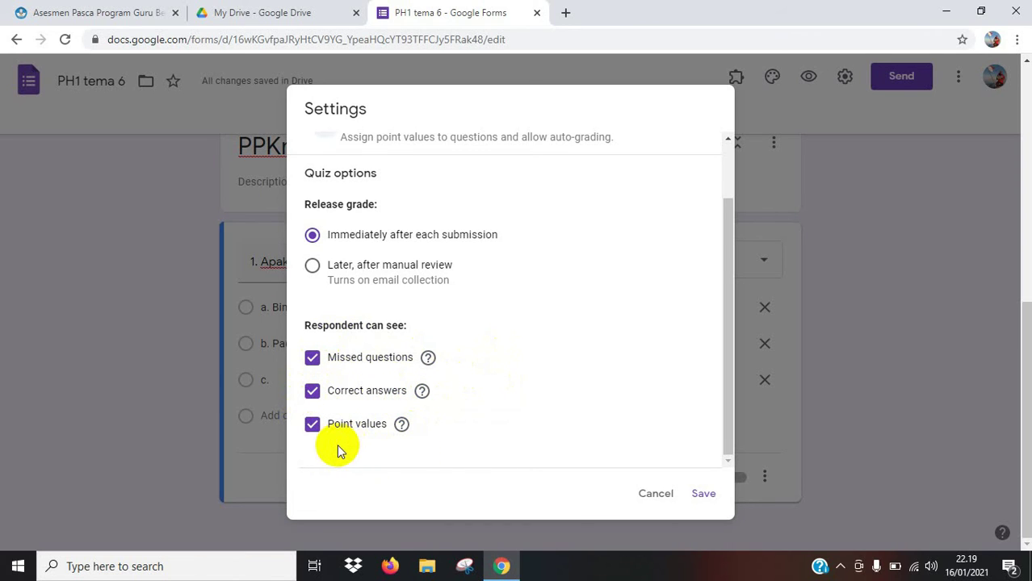
pyautogui.click(311, 359)
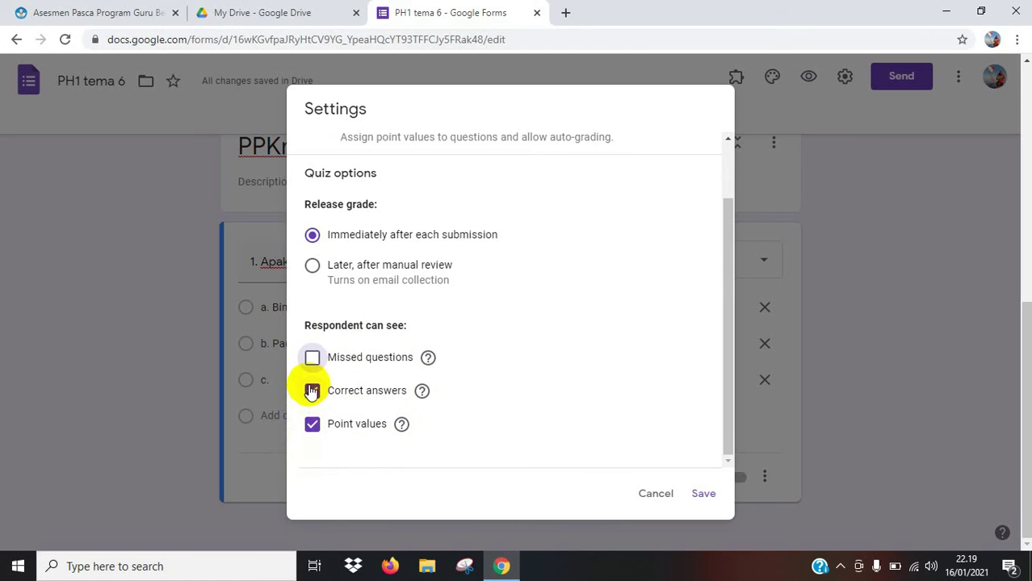
pyautogui.click(313, 394)
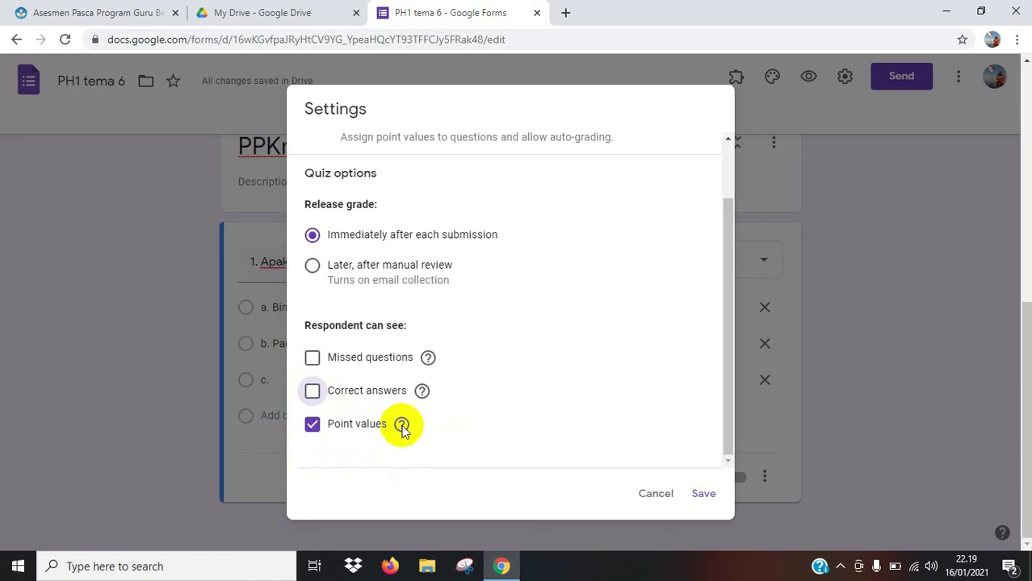
pyautogui.scroll(2, 513, 368)
pyautogui.scroll(-2, 513, 368)
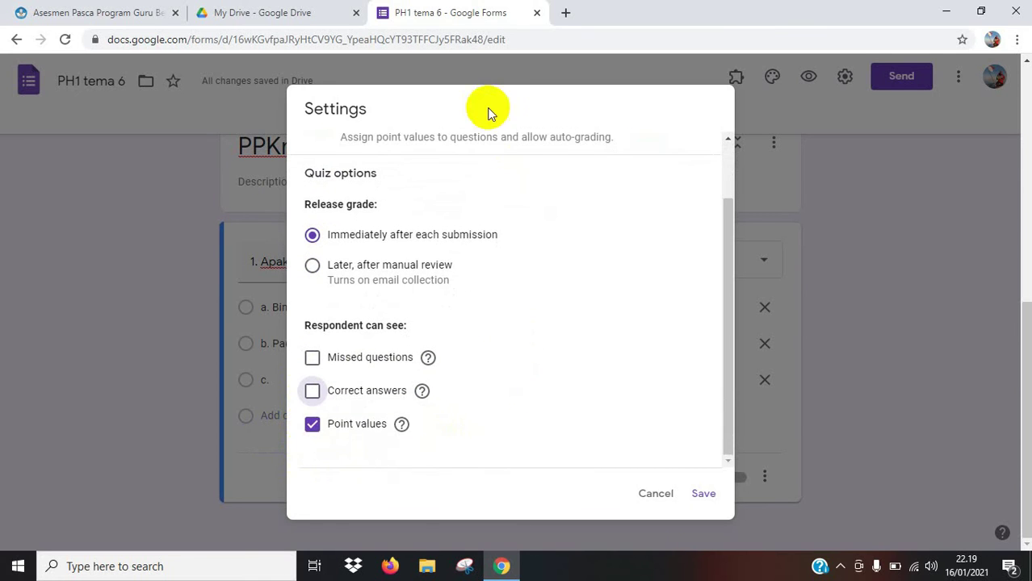
pyautogui.scroll(2, 500, 265)
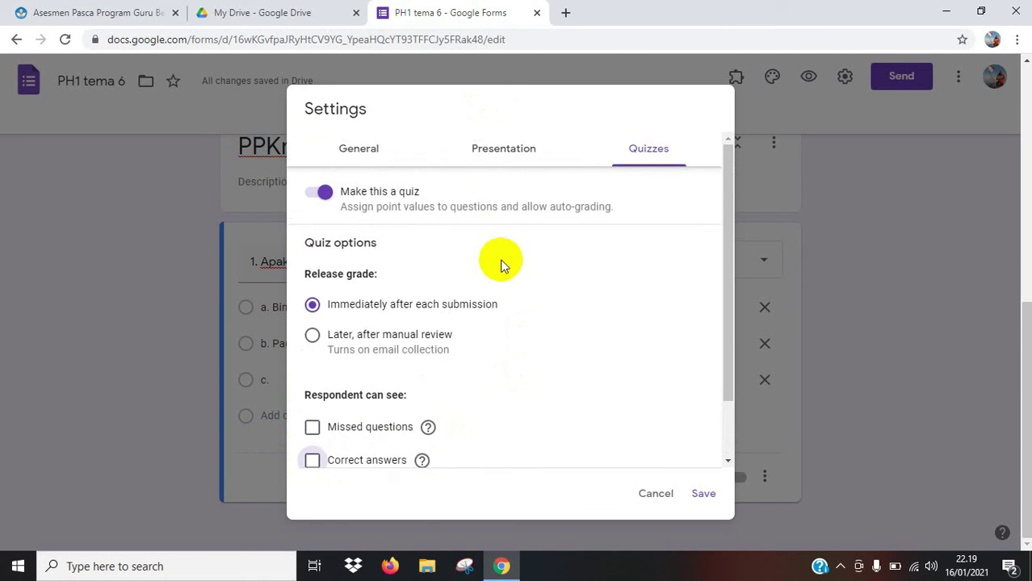
# Set the confirmation message to "Terima Kasih anda telah selesai mengerjakan soal PH", followed by lines "TTD", "Wali Kelas 5" and the teacher's name
pyautogui.click(502, 159)
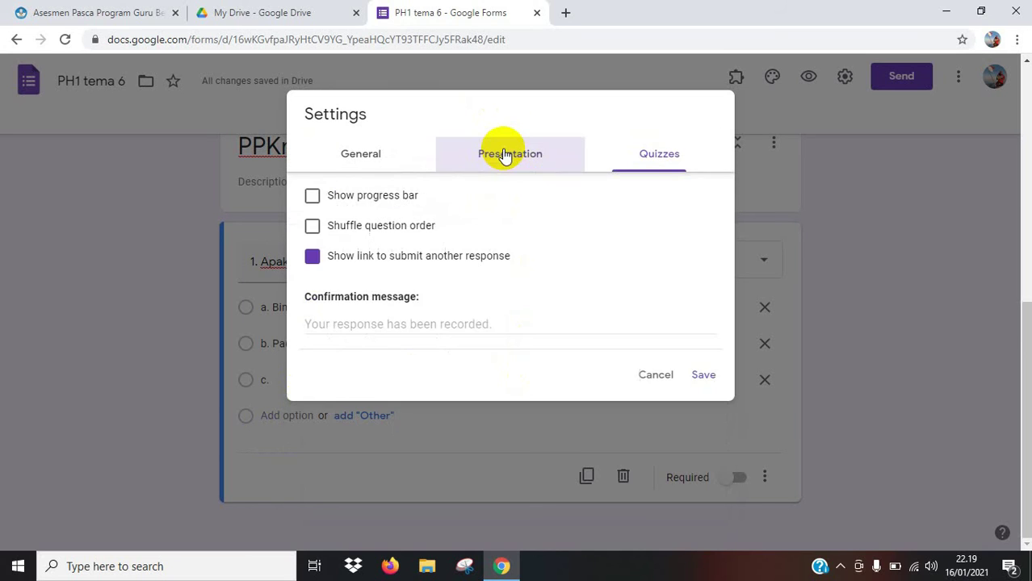
pyautogui.click(341, 324)
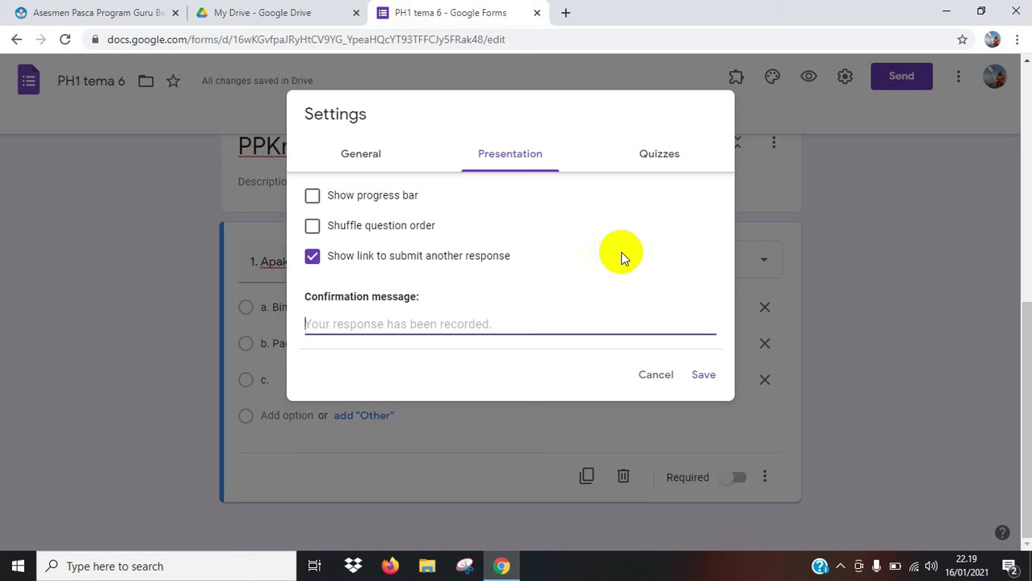
pyautogui.write('Terima K')
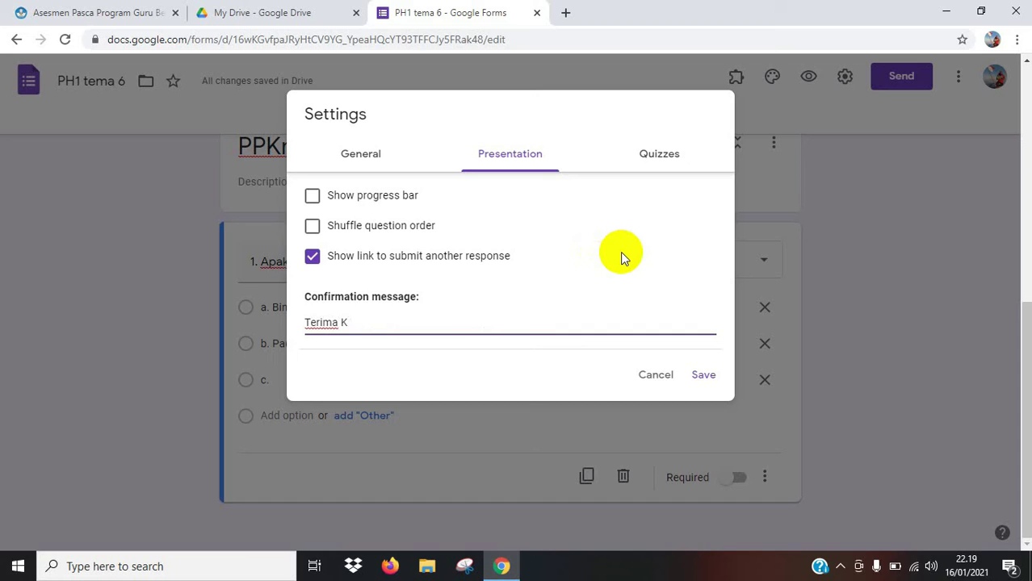
pyautogui.write('Asiasih anda telah')
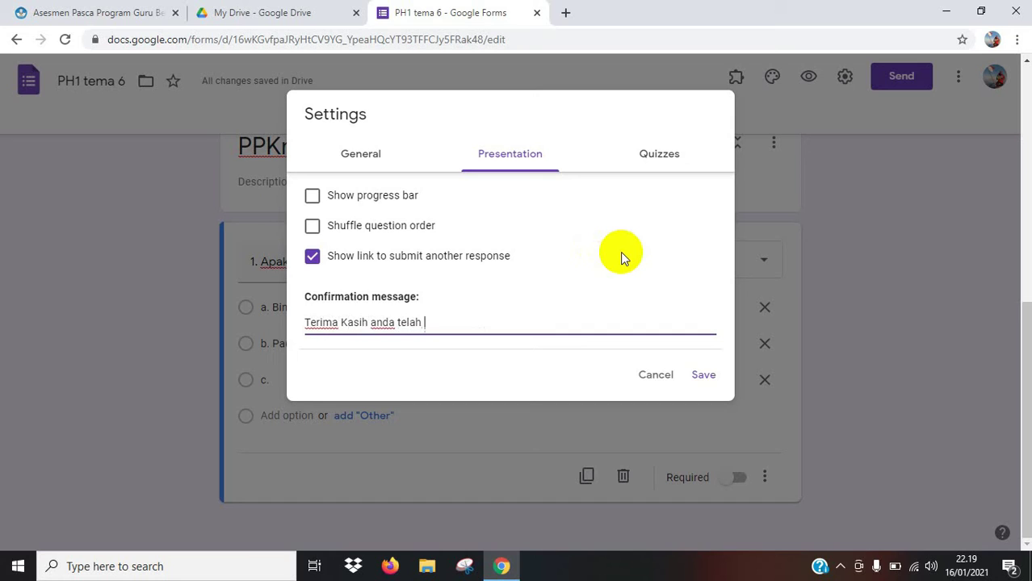
pyautogui.write(' selesai menge')
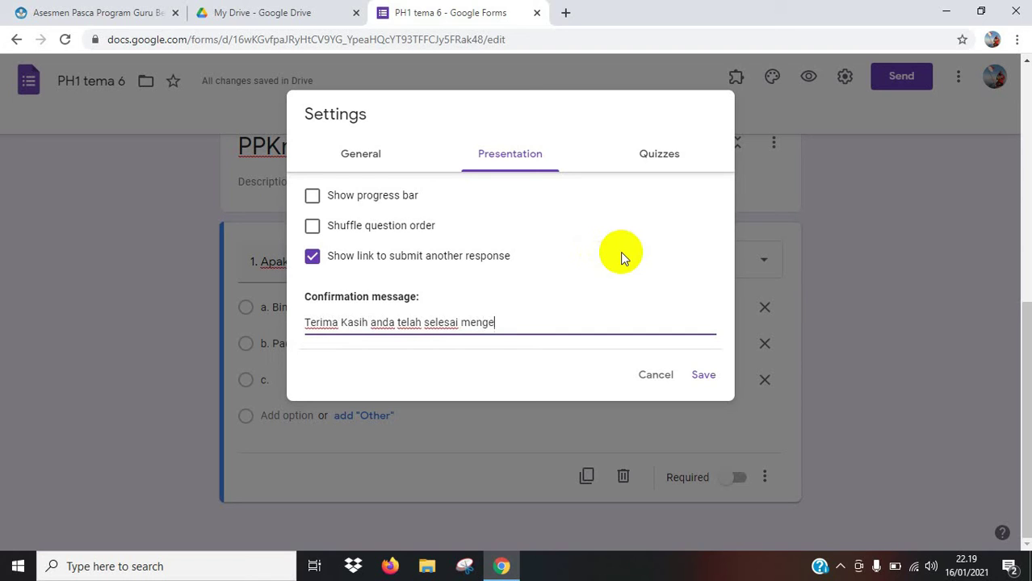
pyautogui.write('rjakan soal PH')
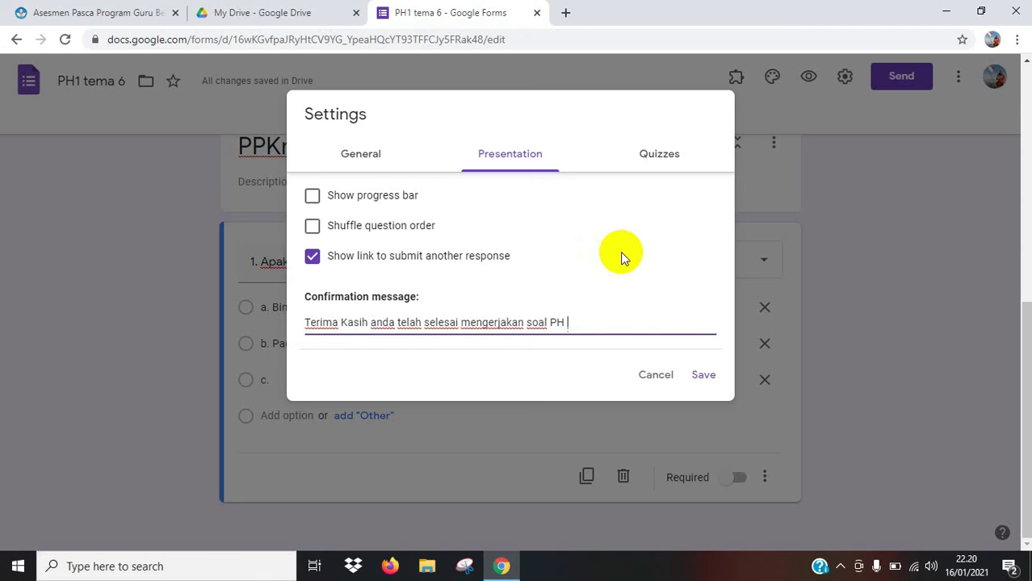
pyautogui.press('Return')
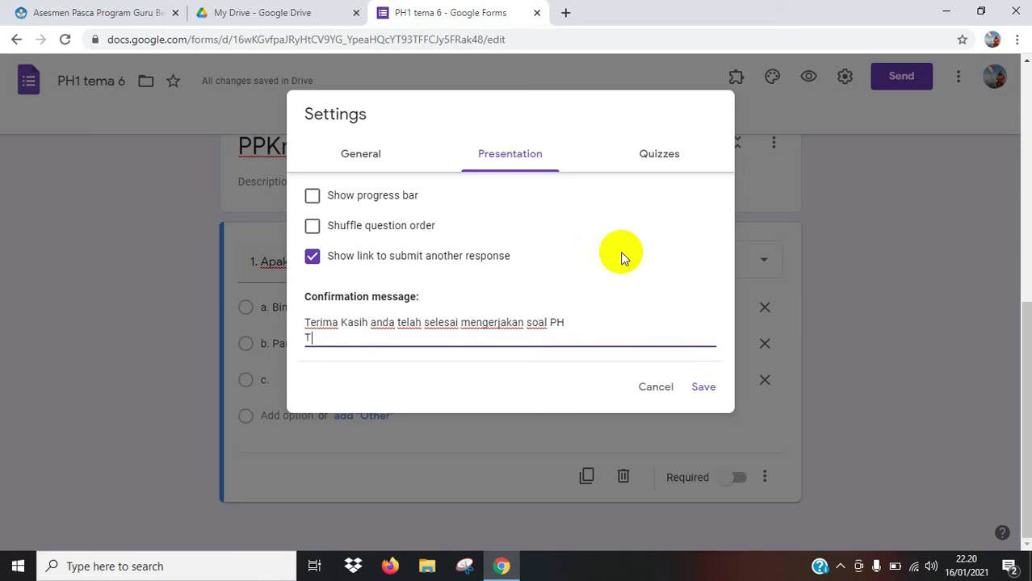
pyautogui.write('TTD')
pyautogui.press('Return')
pyautogui.write('Wali Ke')
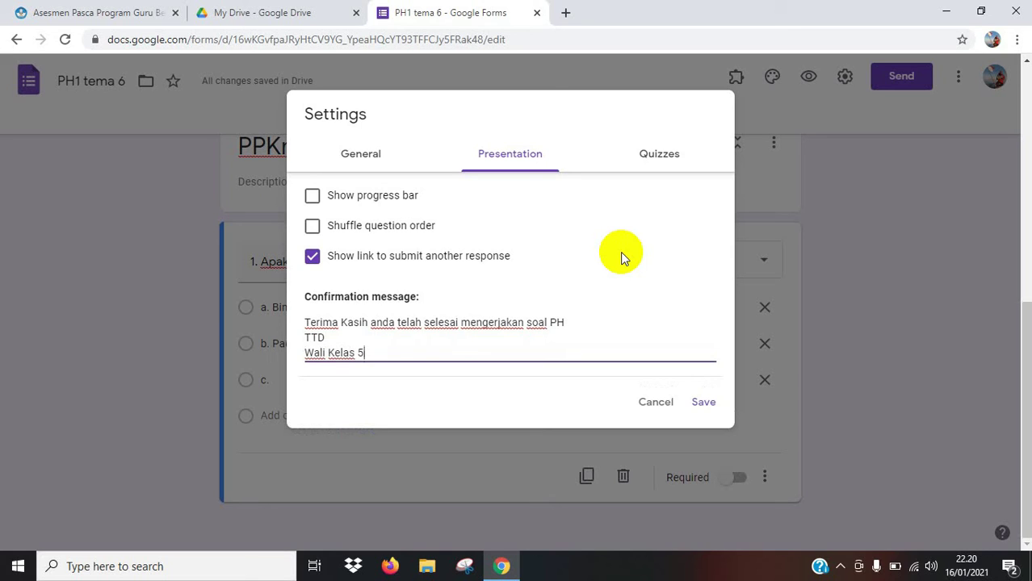
pyautogui.write('las 5')
pyautogui.press('Return')
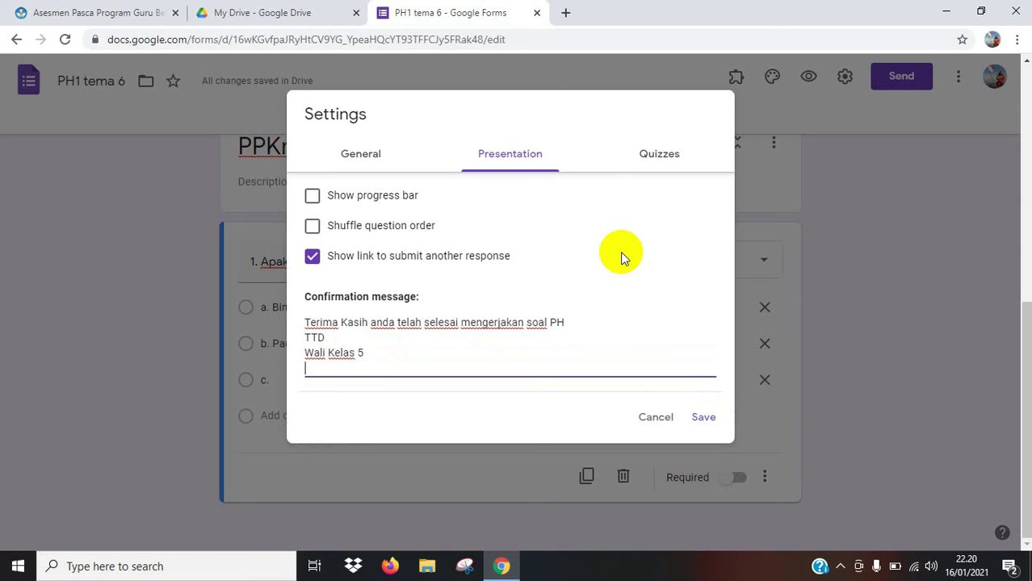
pyautogui.write('Mr. Ronie')
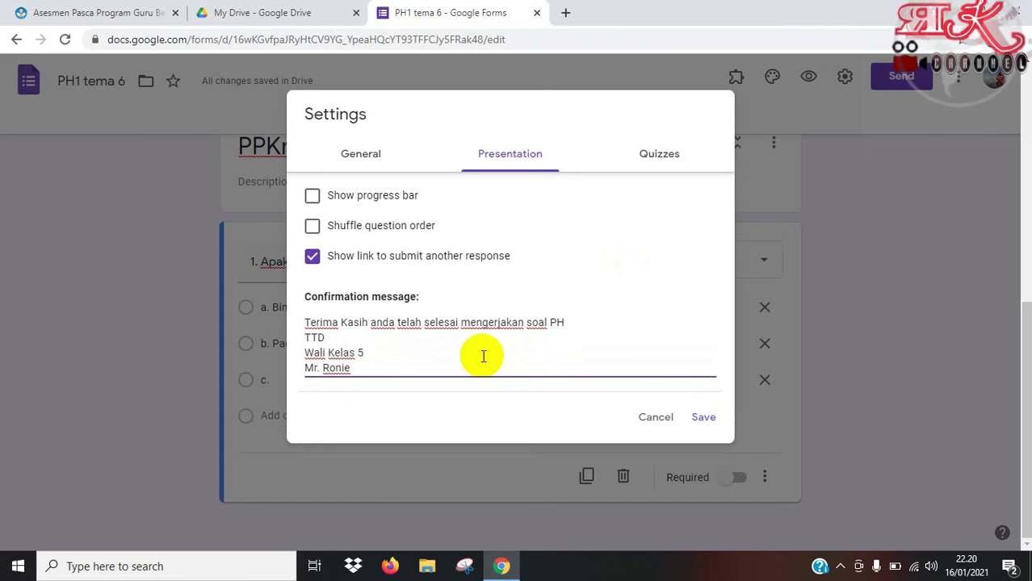
pyautogui.scroll(1, 407, 258)
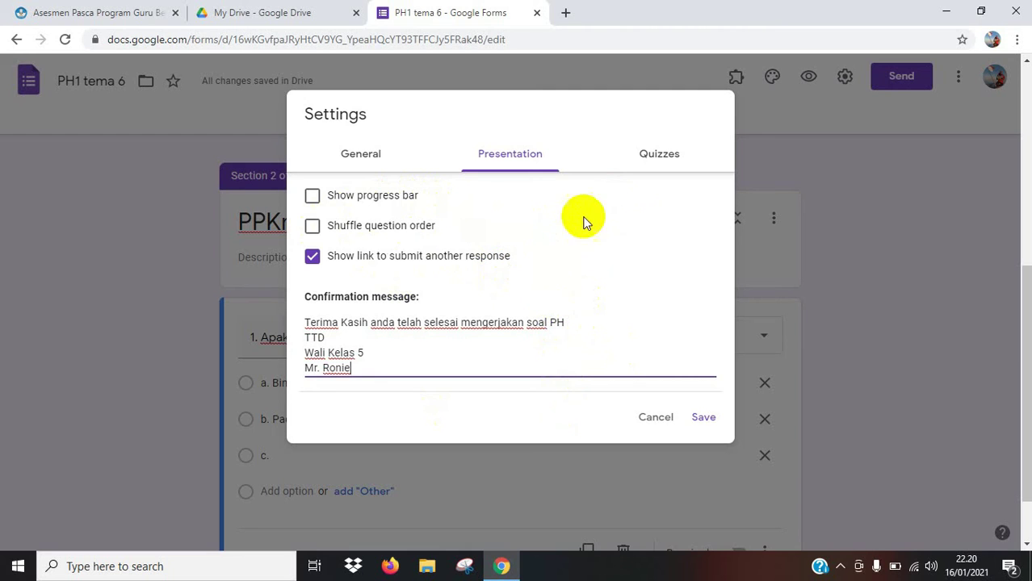
# Review the quiz grading and respondent visibility options, and save the form settings
pyautogui.click(659, 158)
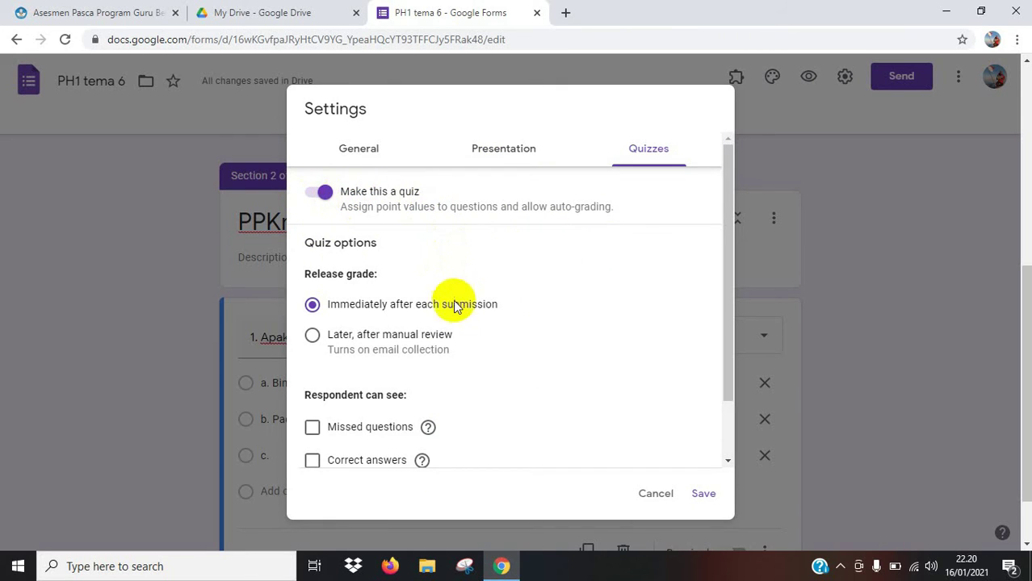
pyautogui.scroll(-2, 453, 300)
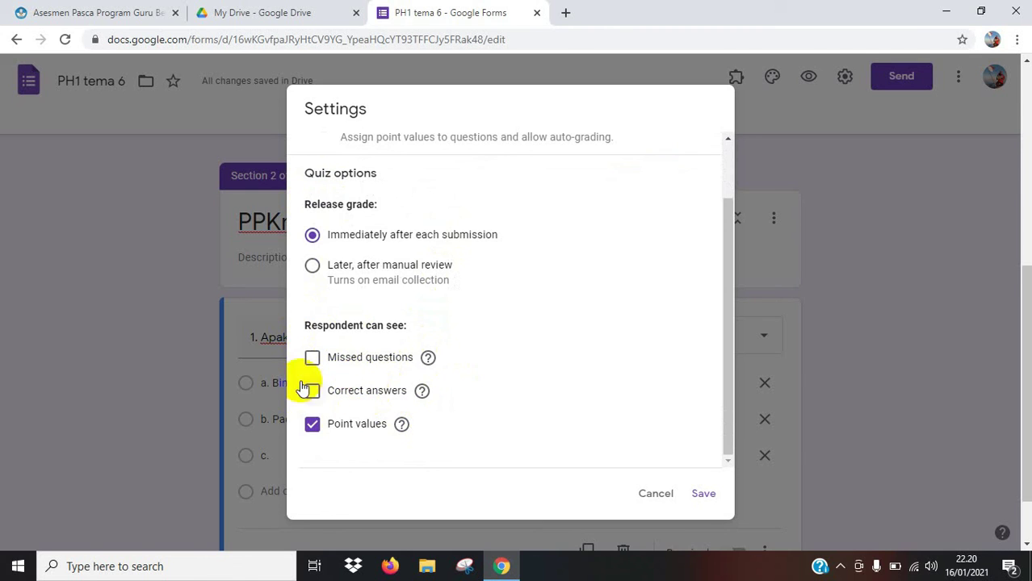
pyautogui.scroll(1, 525, 363)
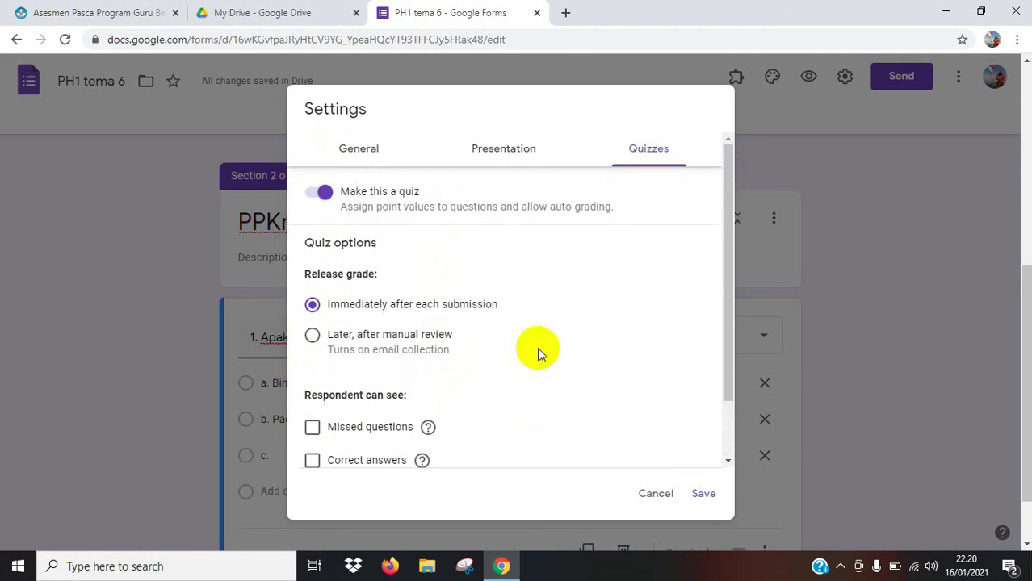
pyautogui.click(703, 493)
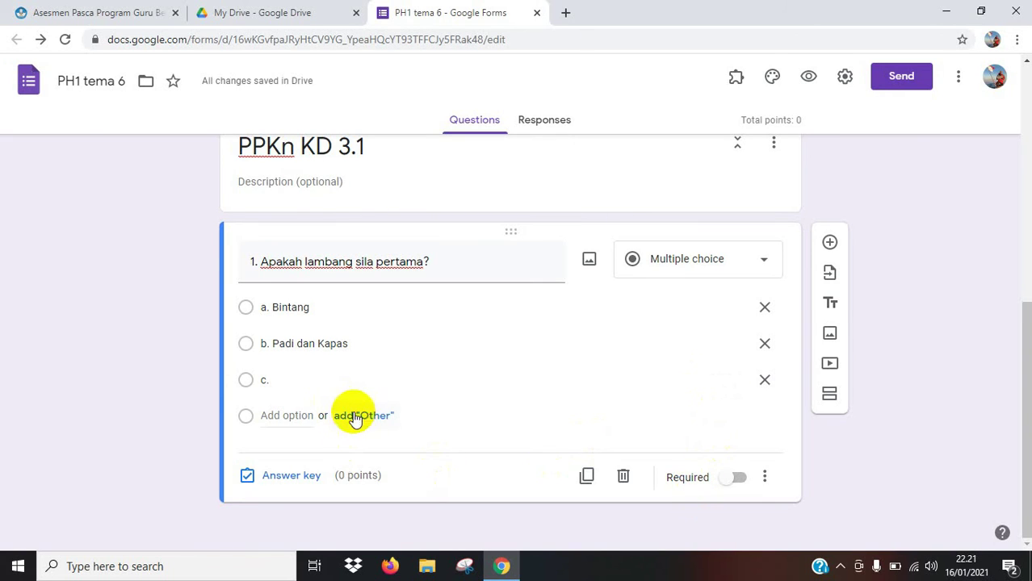
# Set question 1's answer key to 10 points with "a. Bintang" as the correct answer
pyautogui.click(293, 478)
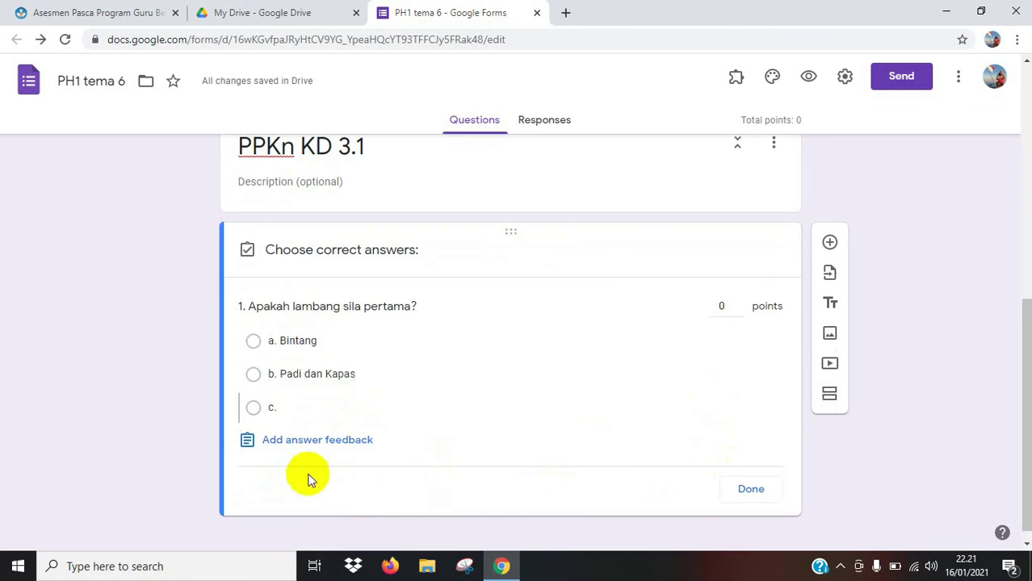
pyautogui.click(724, 305)
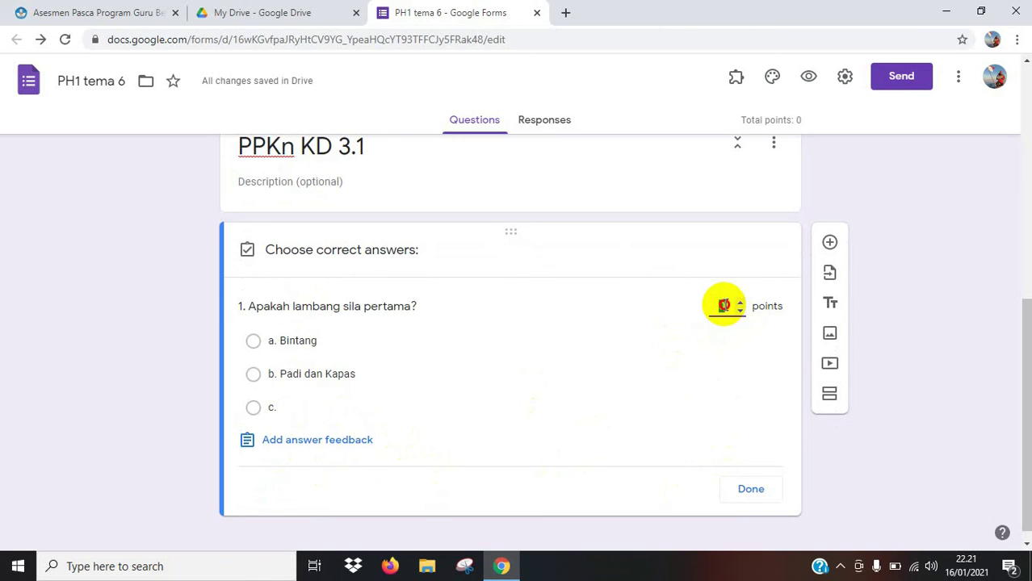
pyautogui.moveTo(724, 305); pyautogui.dragTo(704, 313)
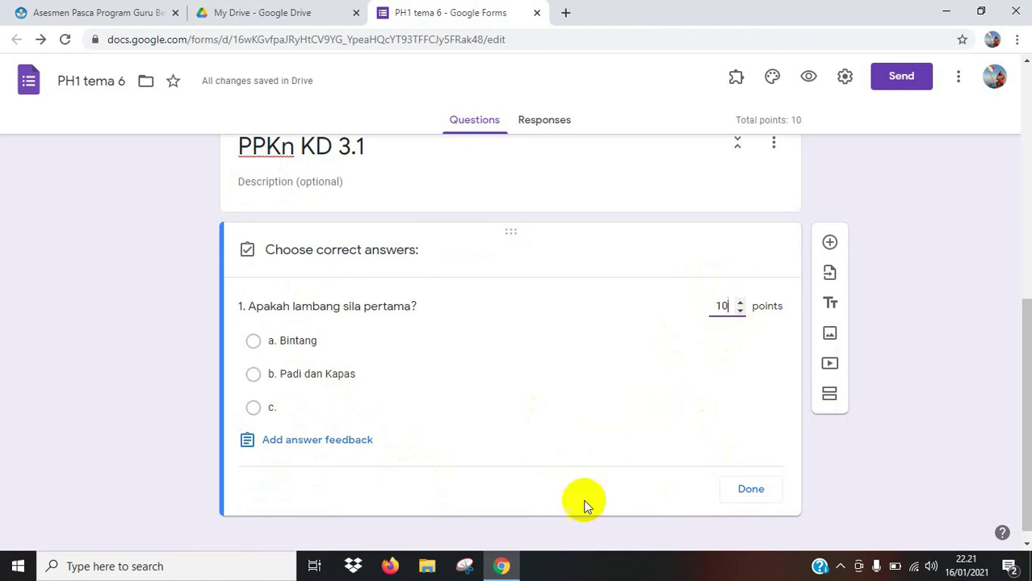
pyautogui.click(252, 342)
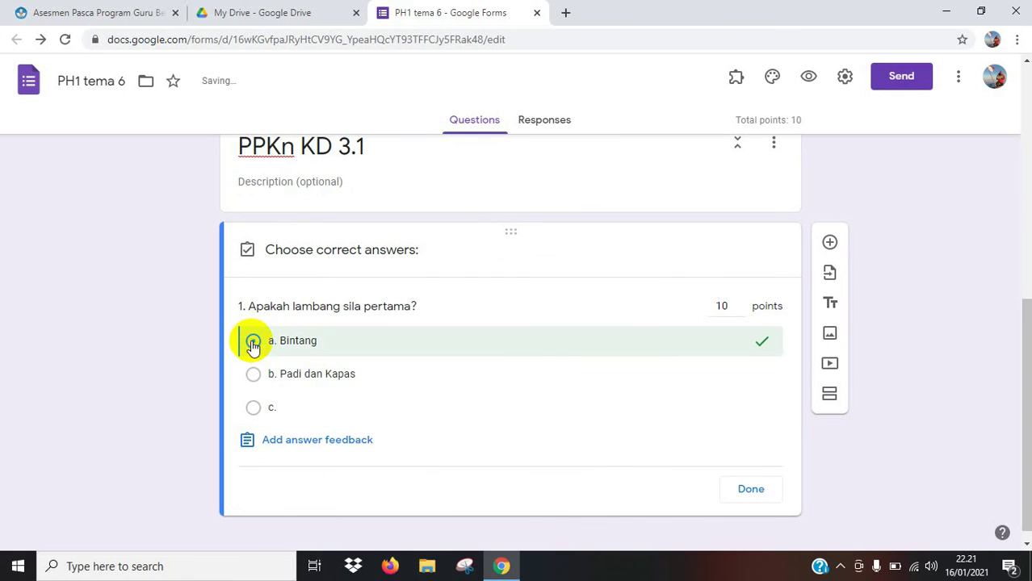
pyautogui.click(747, 498)
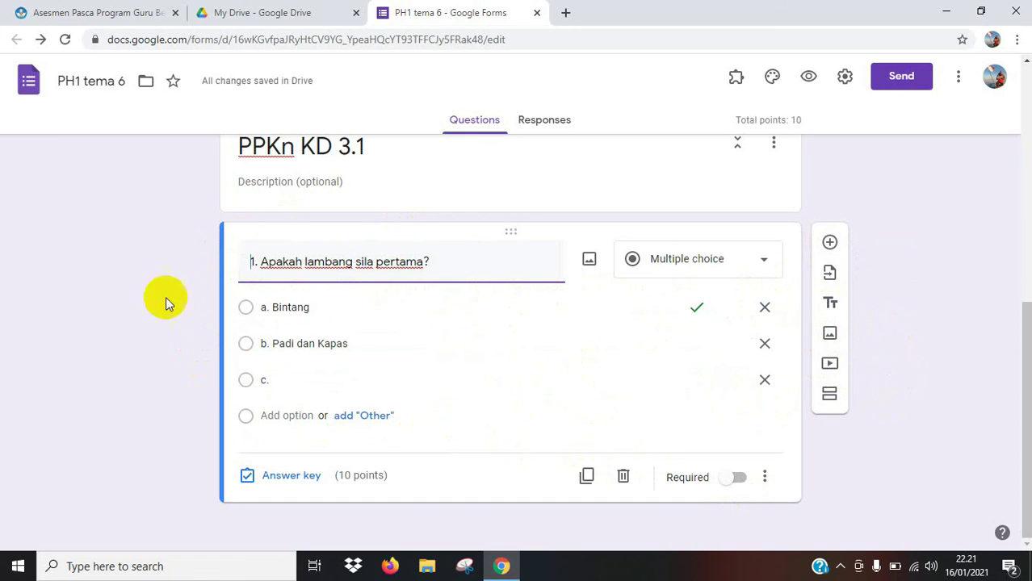
# Add a second multiple-choice question below question 1 with the placeholder text "2. ...."
pyautogui.click(830, 243)
pyautogui.write('2. mm')
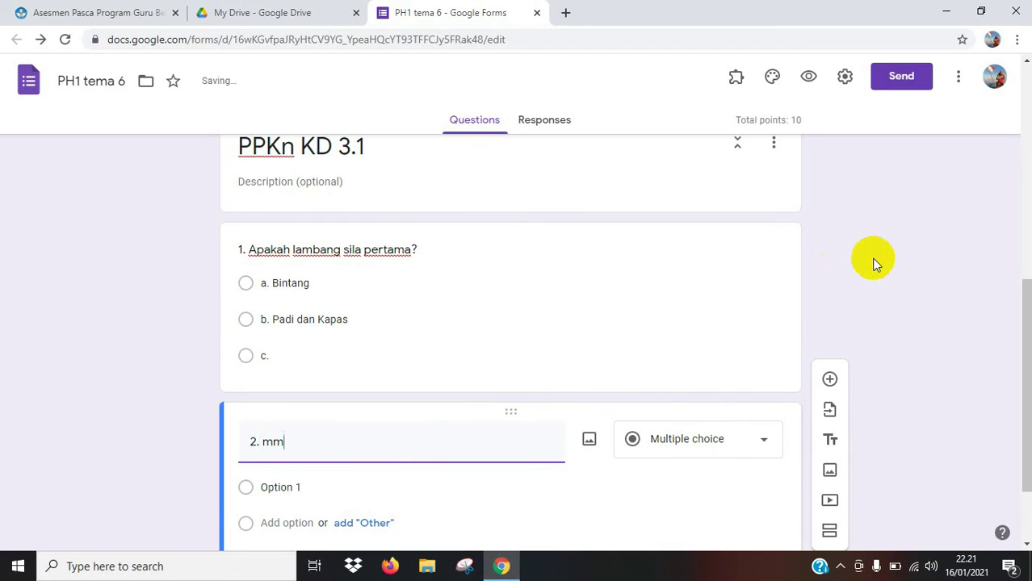
pyautogui.press('BackSpace')
pyautogui.press('BackSpace')
pyautogui.write('....')
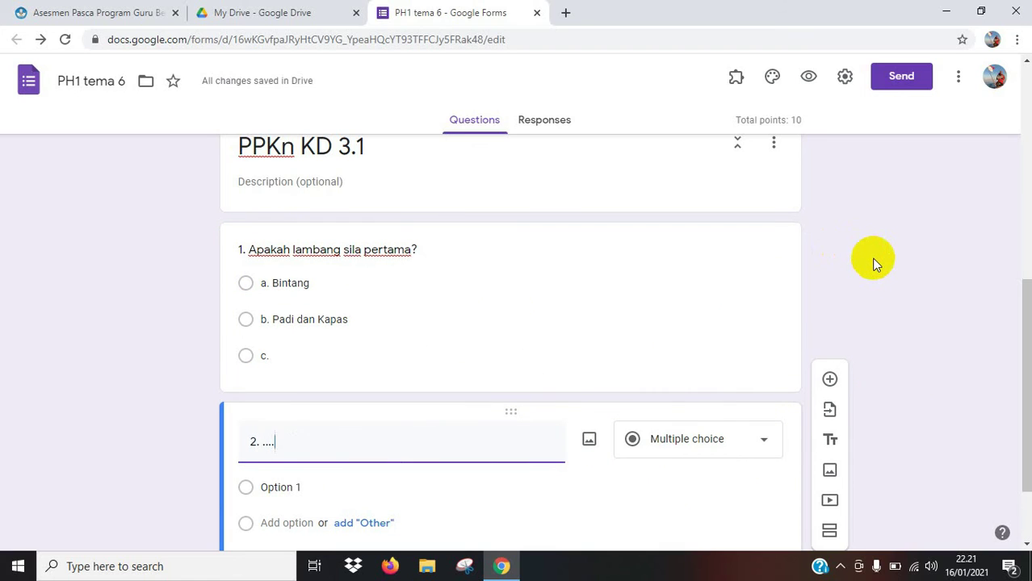
# Enter "a." and "b." as the answer options of question 2
pyautogui.click(280, 489)
pyautogui.write('a.')
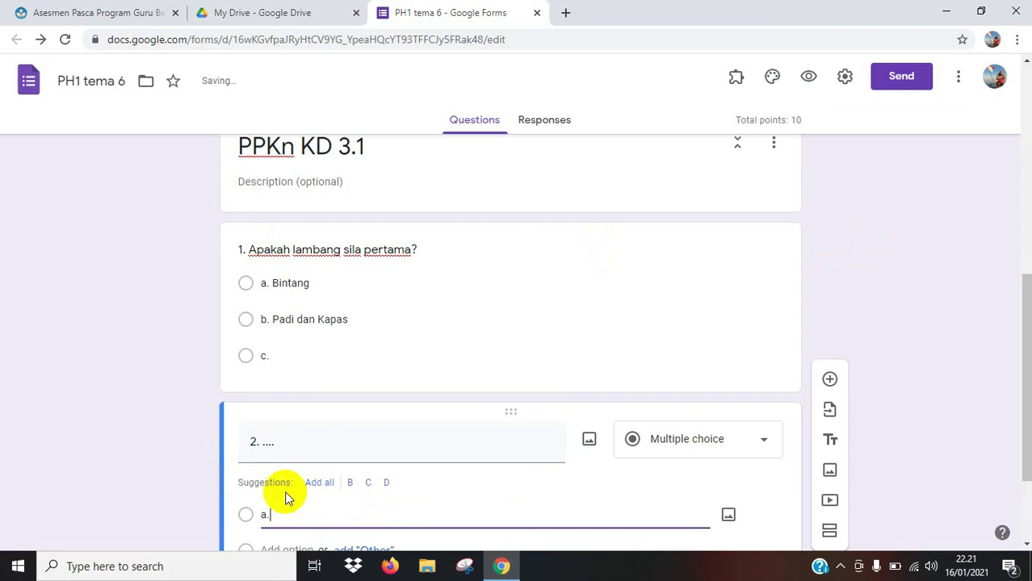
pyautogui.press('Return')
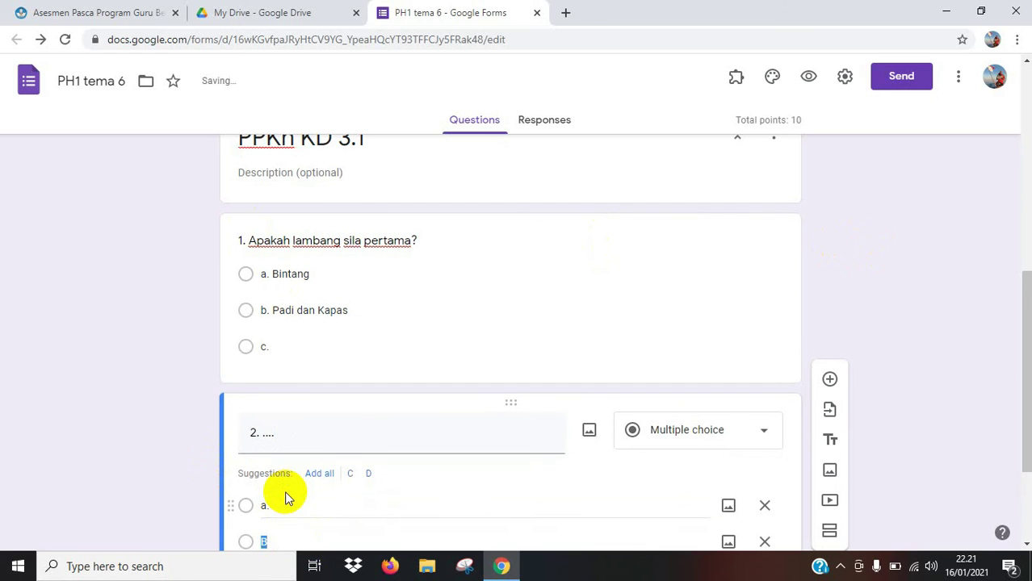
pyautogui.write('b.')
pyautogui.scroll(-2, 458, 346)
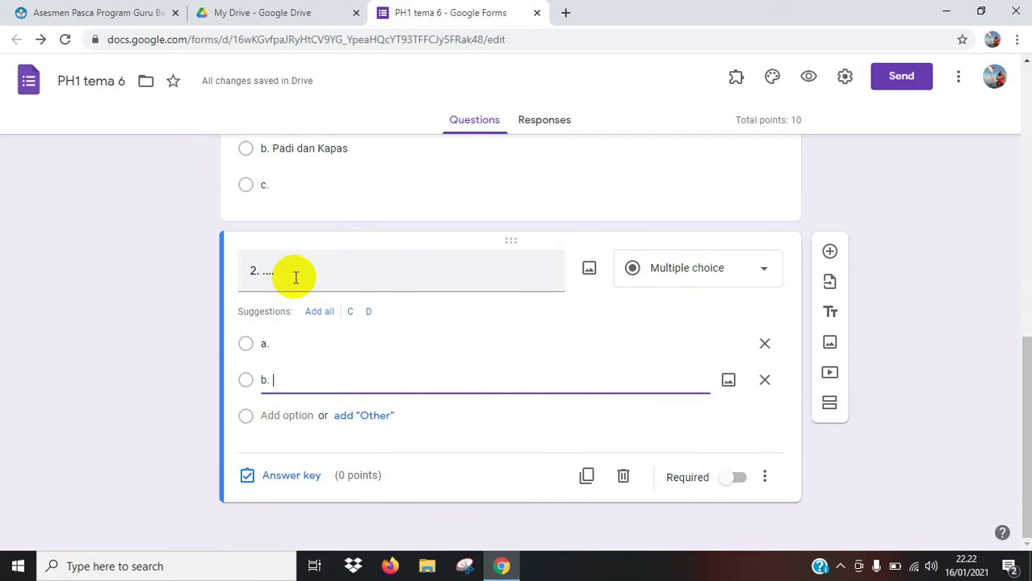
# Insert the picture "t6st1pb4.." from the Pictures folder into question 2
pyautogui.click(595, 275)
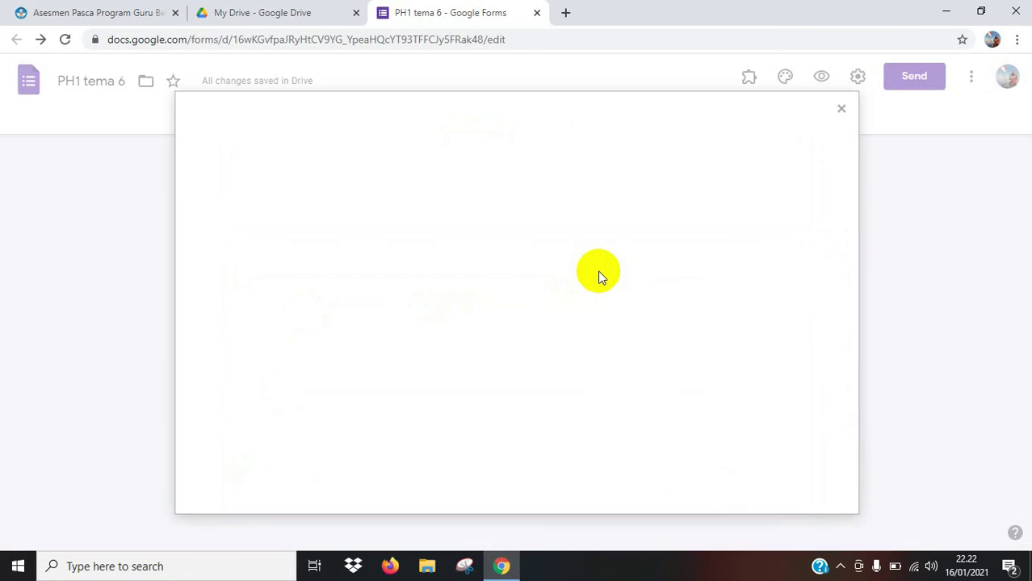
pyautogui.click(535, 395)
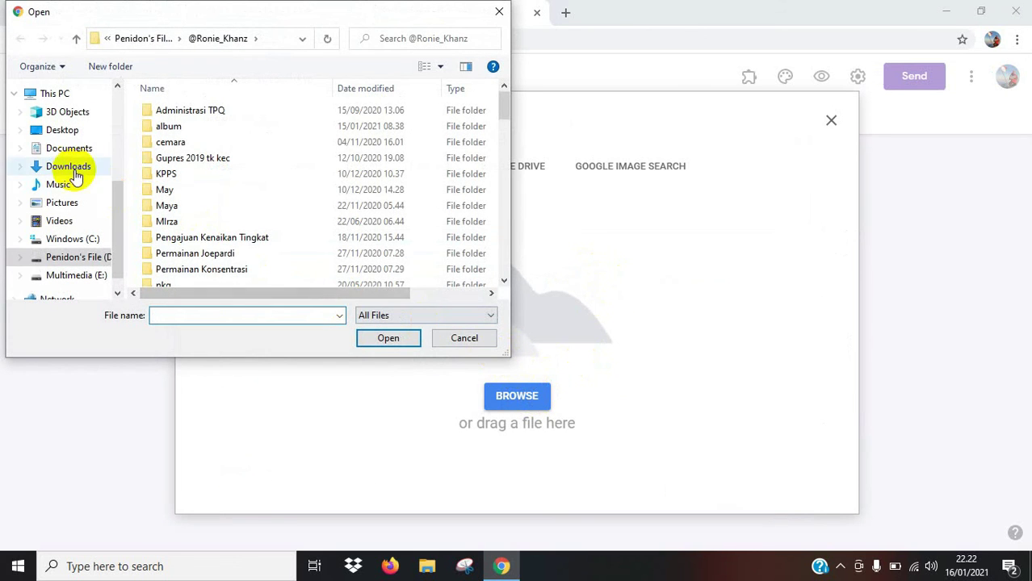
pyautogui.click(71, 204)
pyautogui.scroll(-5, 299, 224)
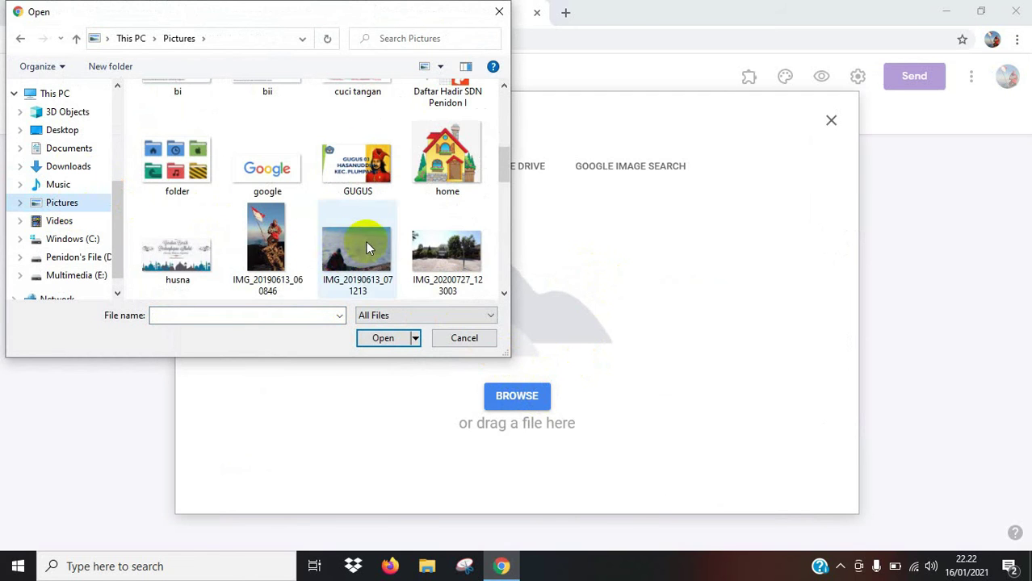
pyautogui.scroll(-3, 366, 241)
pyautogui.scroll(-3, 246, 272)
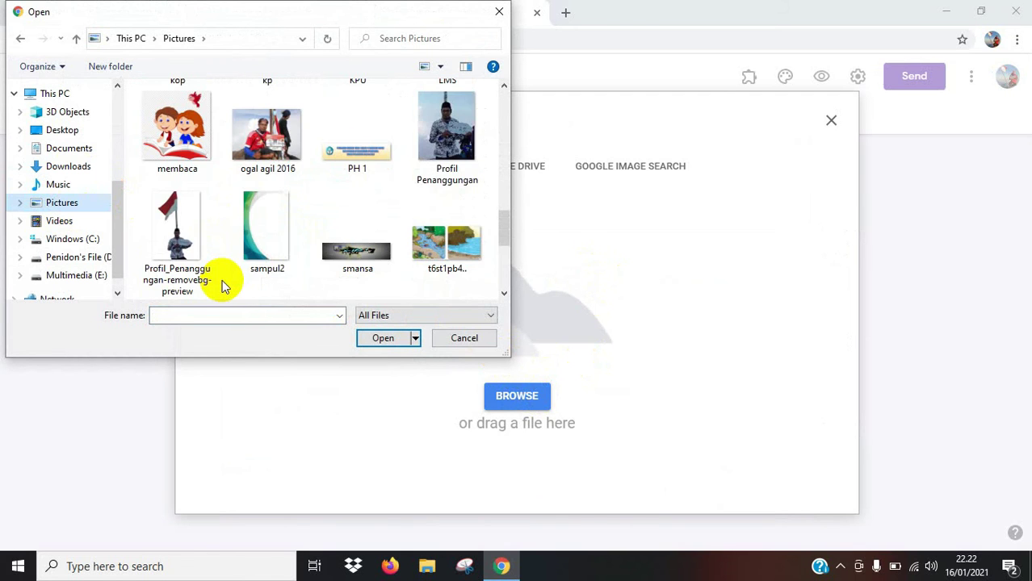
pyautogui.scroll(-1, 222, 279)
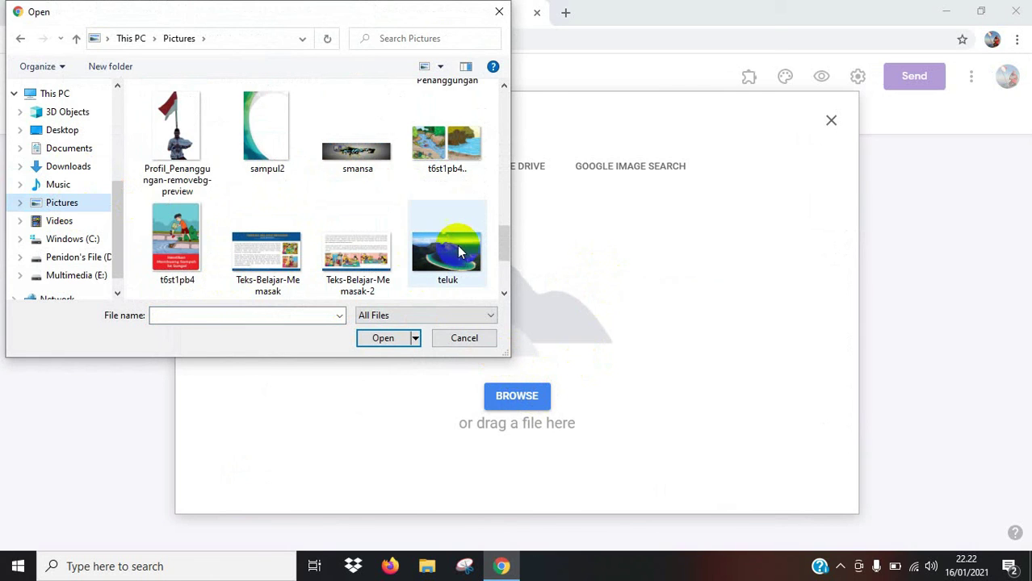
pyautogui.click(446, 144)
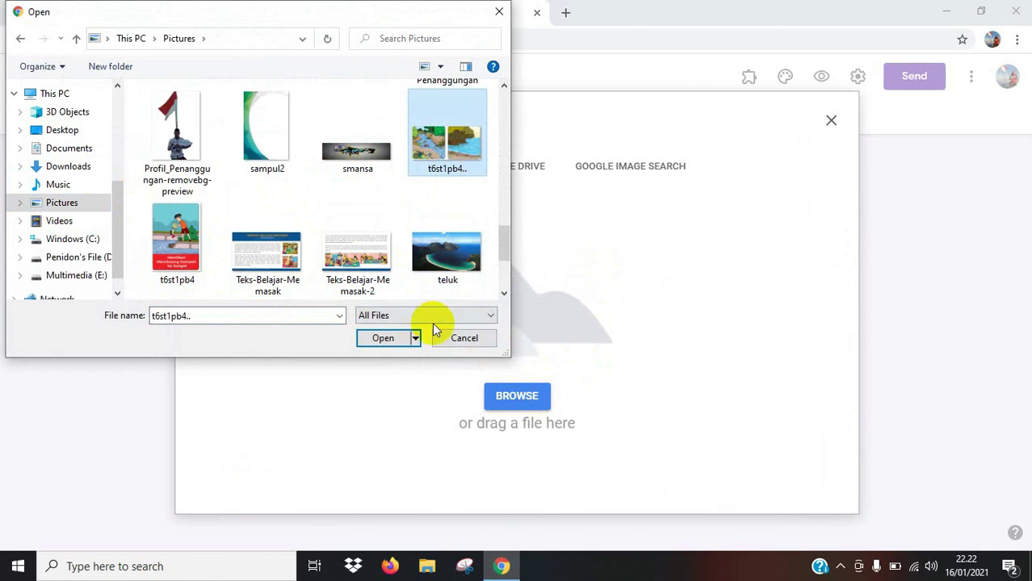
pyautogui.click(396, 338)
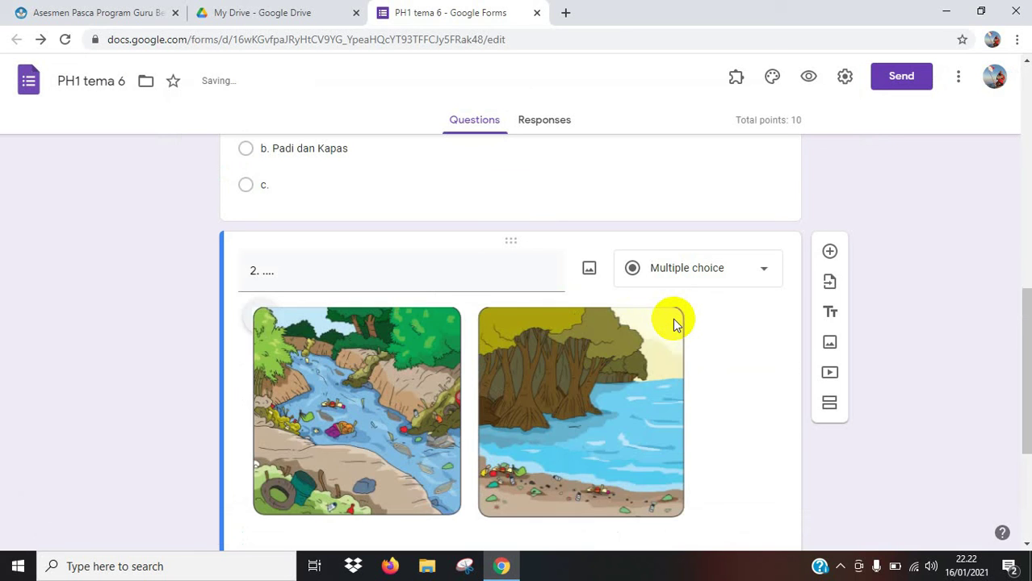
# Shrink question 2's image proportionally to roughly two thirds of its inserted width
pyautogui.scroll(-1, 673, 318)
pyautogui.click(565, 324)
pyautogui.moveTo(682, 440); pyautogui.dragTo(517, 360)
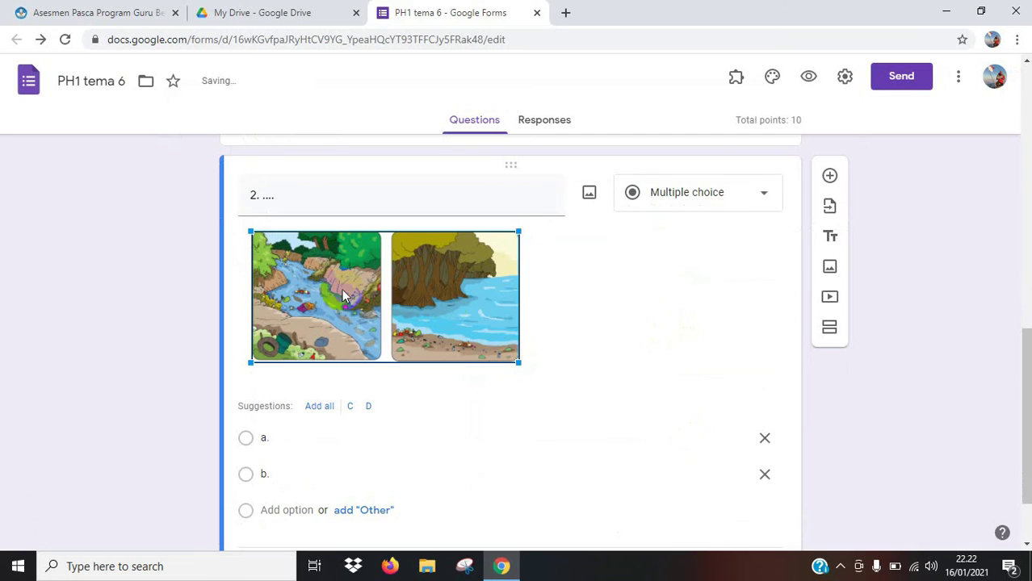
pyautogui.click(451, 269)
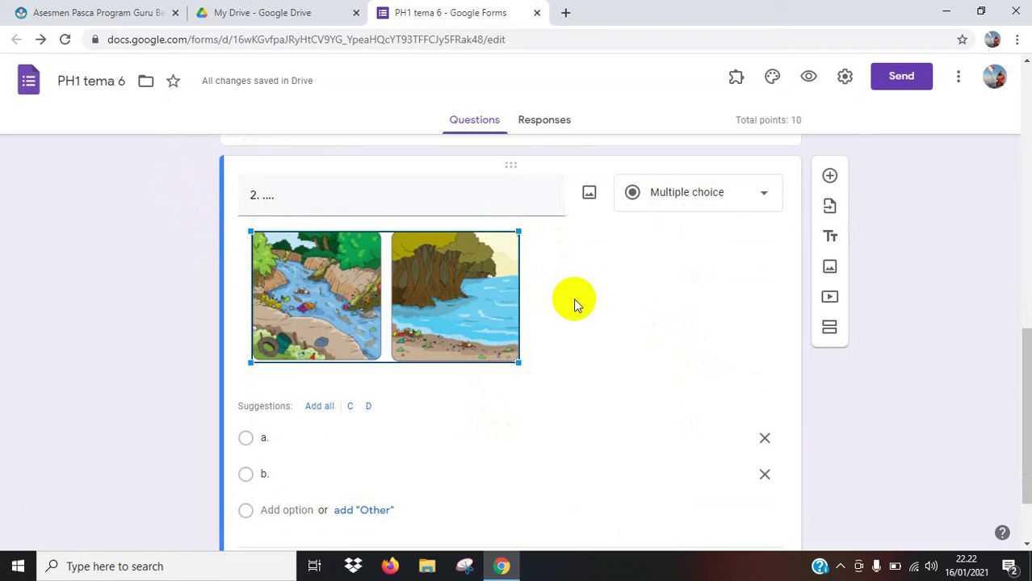
# Examine the image option for answer "a." of question 2 and look over the PPKn KD 3.1 section's questions
pyautogui.click(295, 436)
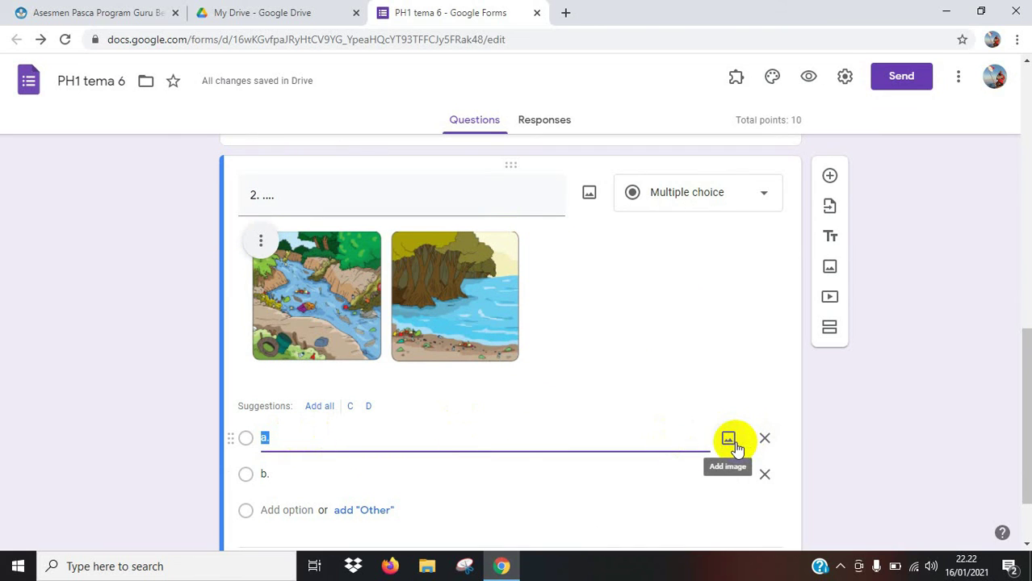
pyautogui.scroll(-2, 688, 401)
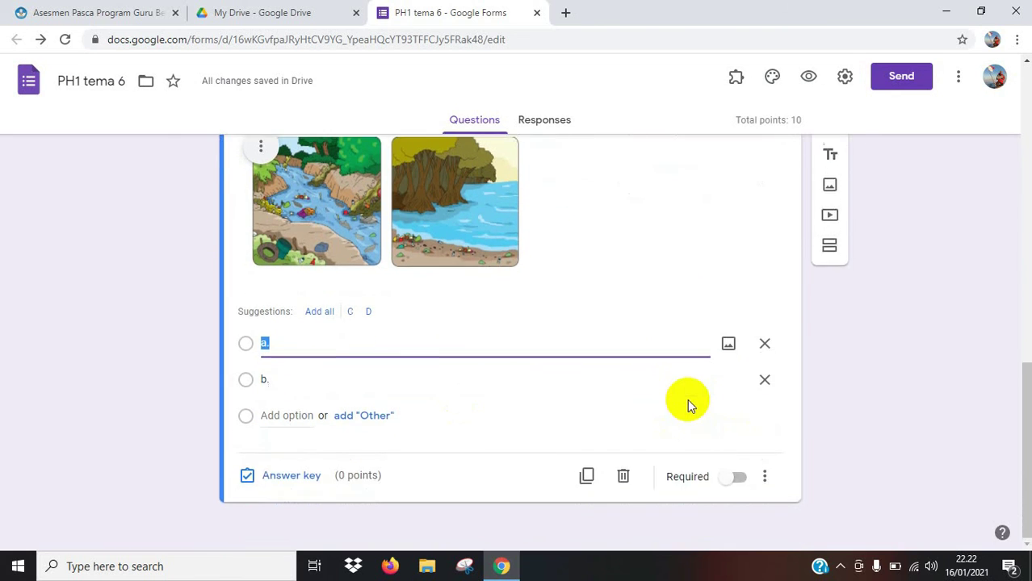
pyautogui.scroll(2, 687, 399)
pyautogui.scroll(-2, 713, 372)
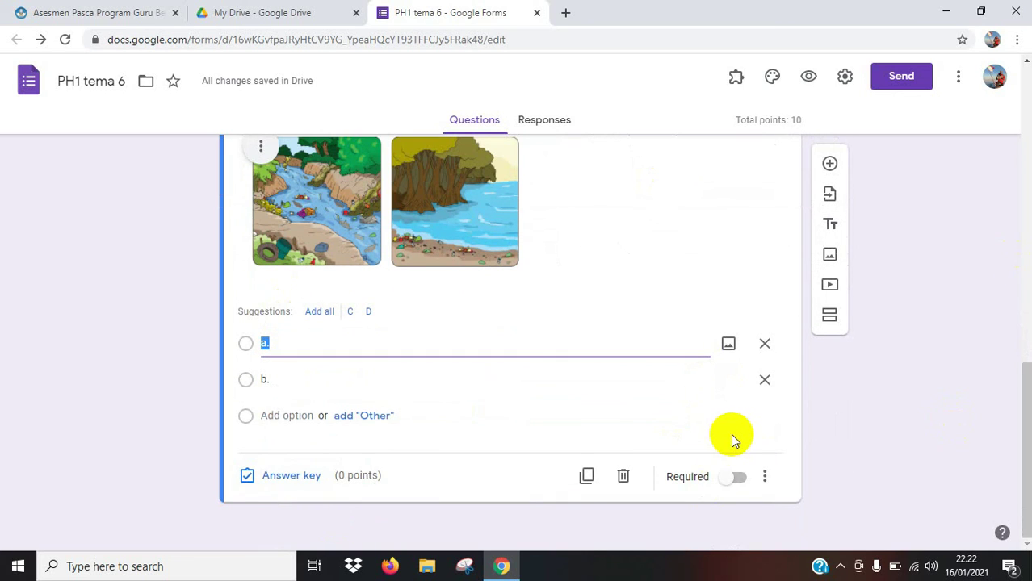
pyautogui.scroll(6, 731, 434)
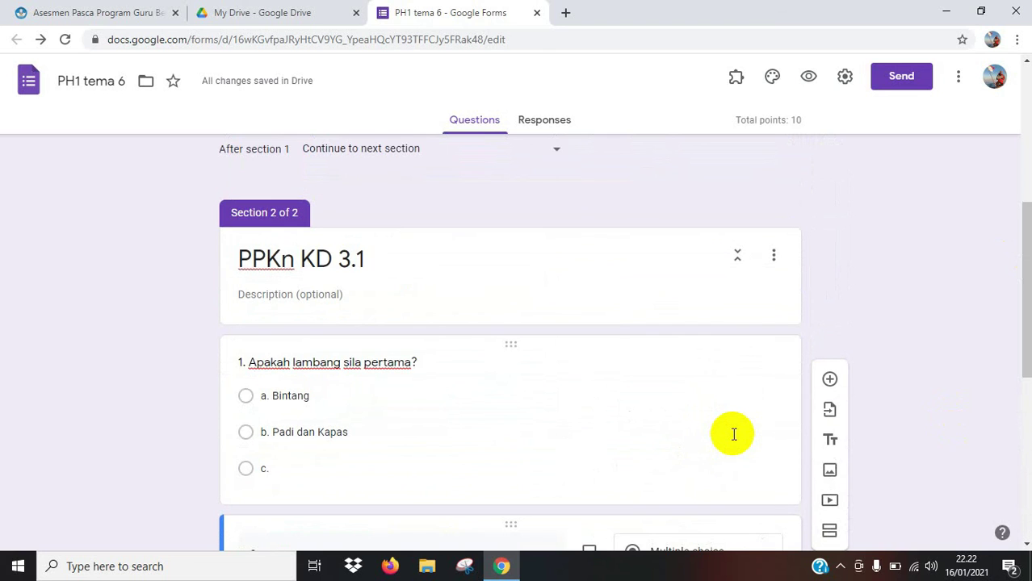
pyautogui.scroll(-2, 731, 434)
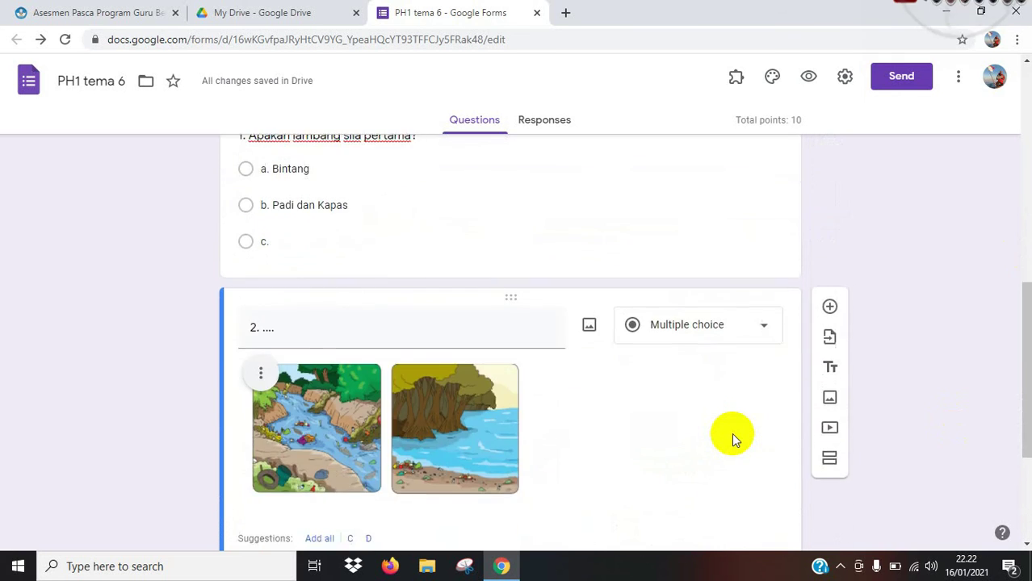
pyautogui.scroll(1, 732, 433)
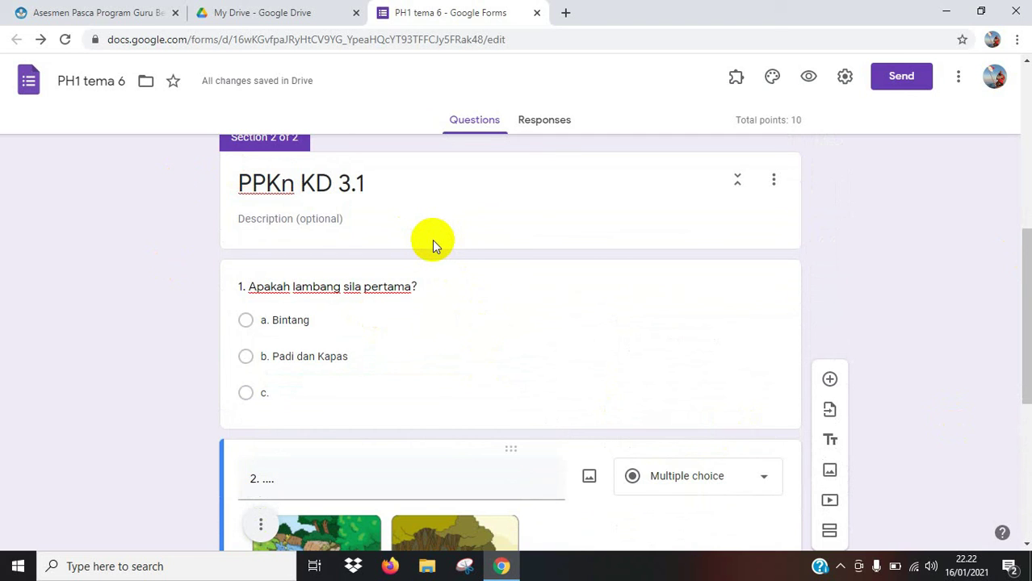
pyautogui.scroll(2, 432, 240)
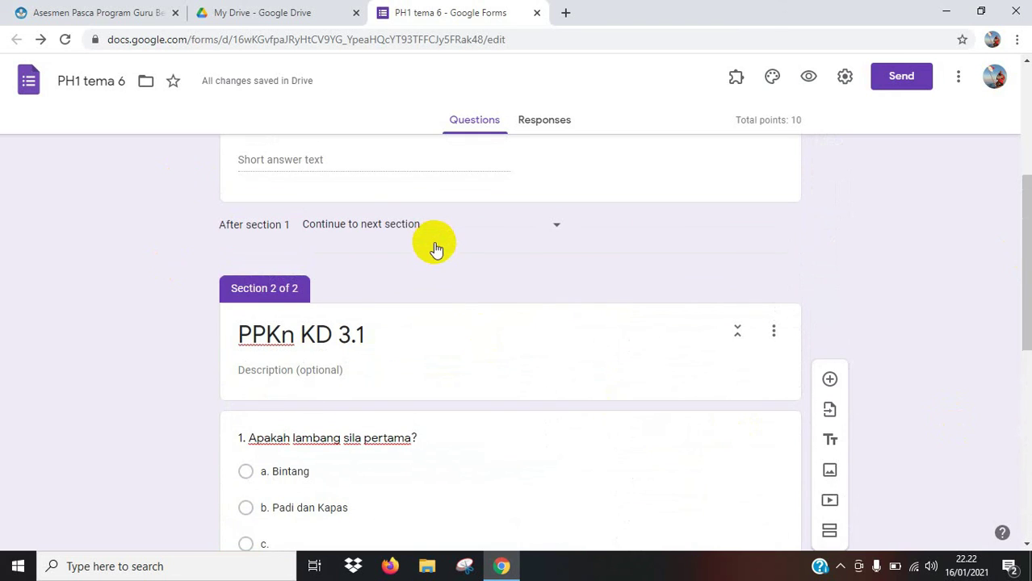
pyautogui.scroll(-7, 279, 300)
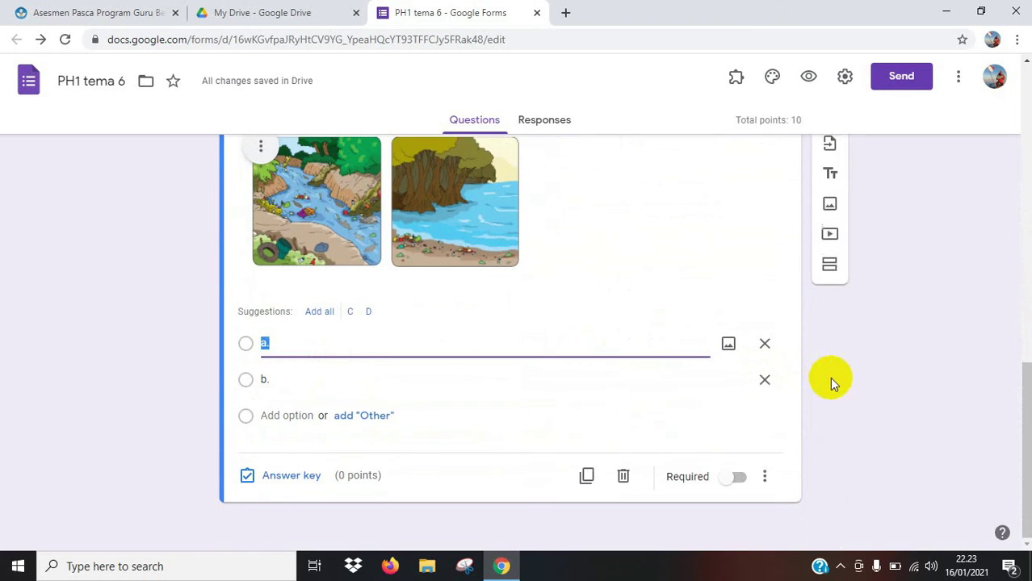
# Add a third section titled "Bahasa Indonesia KD 3.2" containing a multiple-choice question with the text "1. jkskhfaklhf"
pyautogui.click(469, 307)
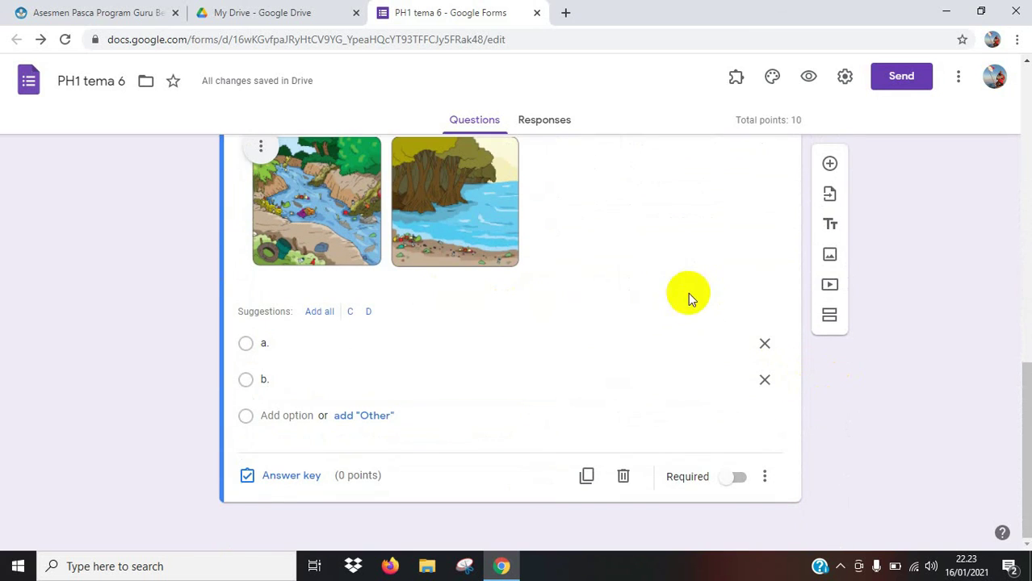
pyautogui.click(831, 320)
pyautogui.tripleClick(291, 425)
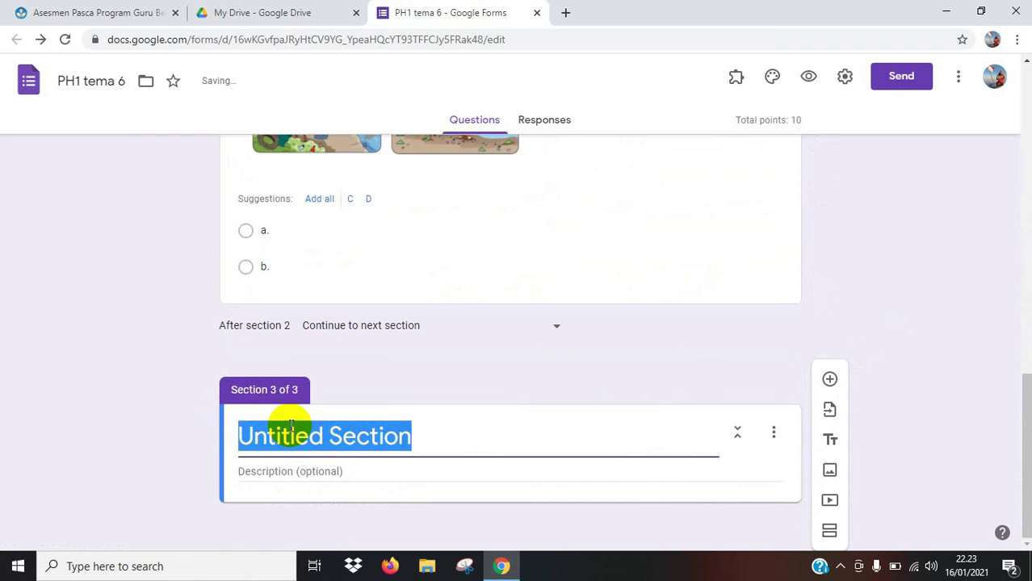
pyautogui.write('Bahasa I')
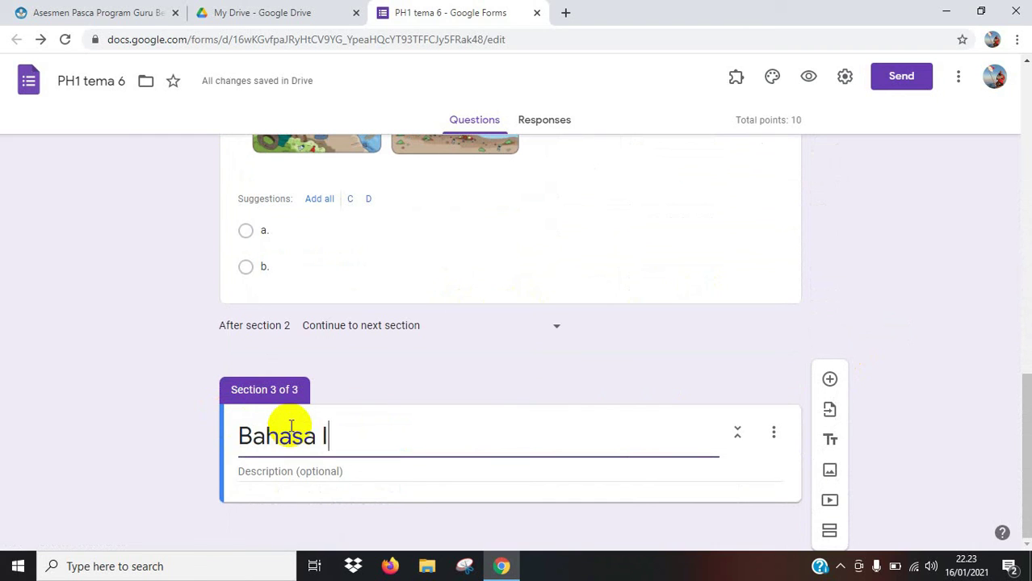
pyautogui.write('ndonesia K')
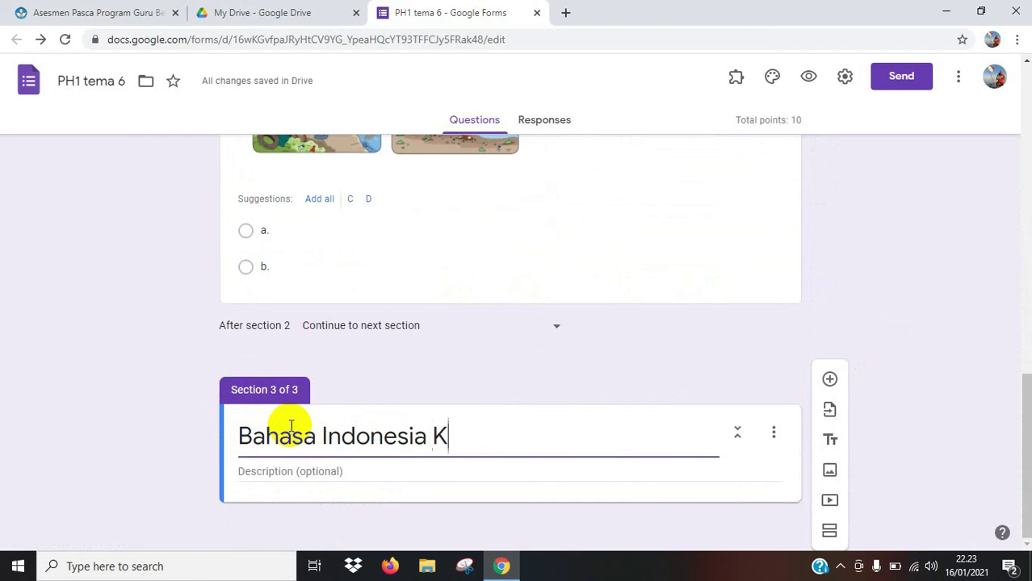
pyautogui.write('D 3.2')
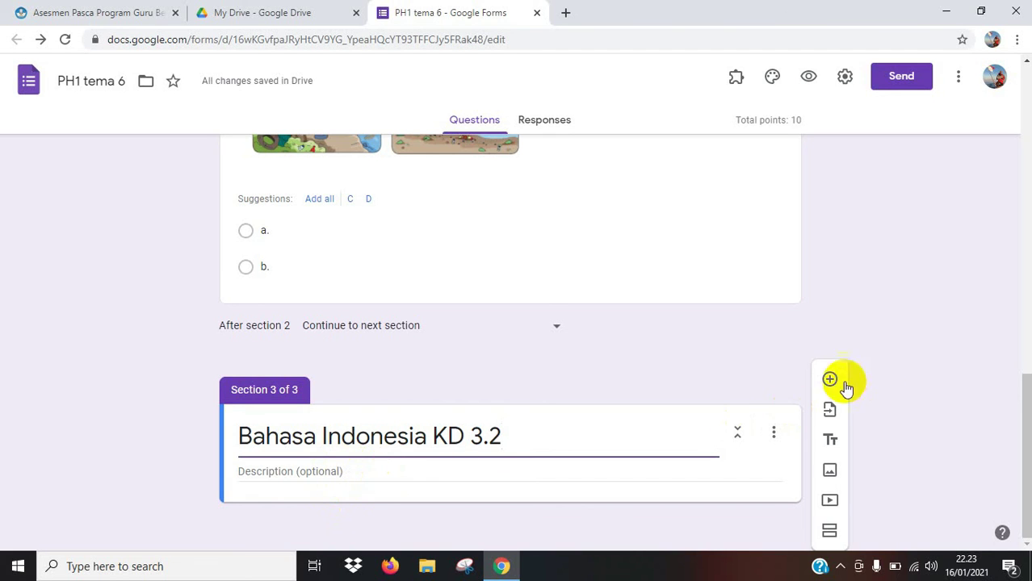
pyautogui.click(828, 379)
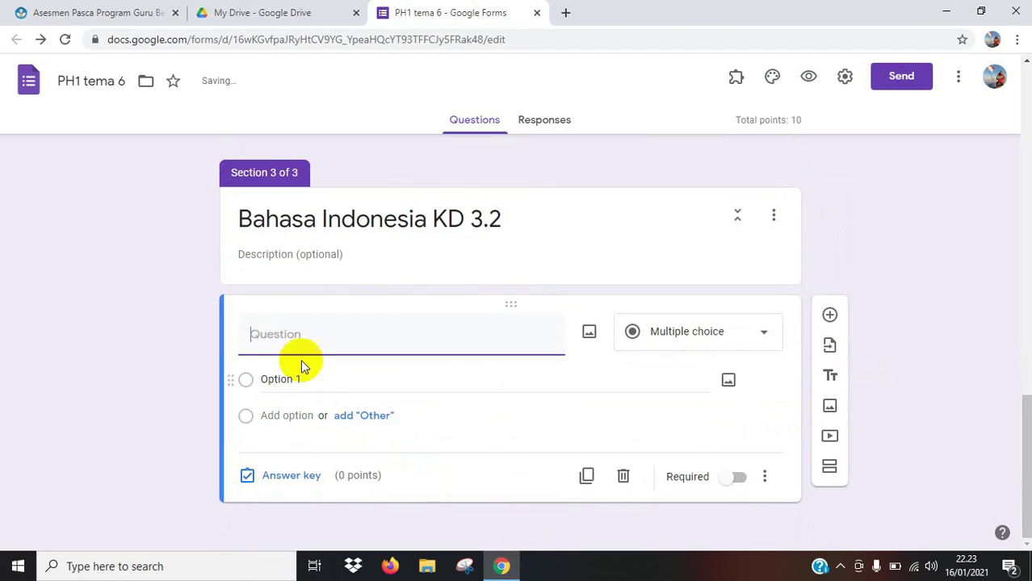
pyautogui.write('1. jkskhfaklhf')
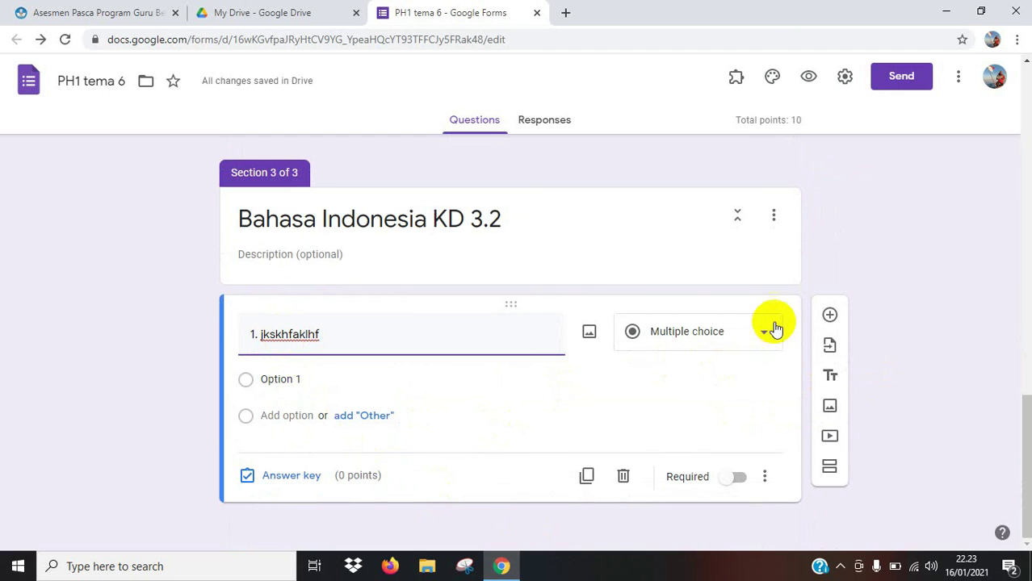
# Generate a shortened sharing link for the form, copy it to the clipboard, and close the send dialog
pyautogui.scroll(4, 573, 265)
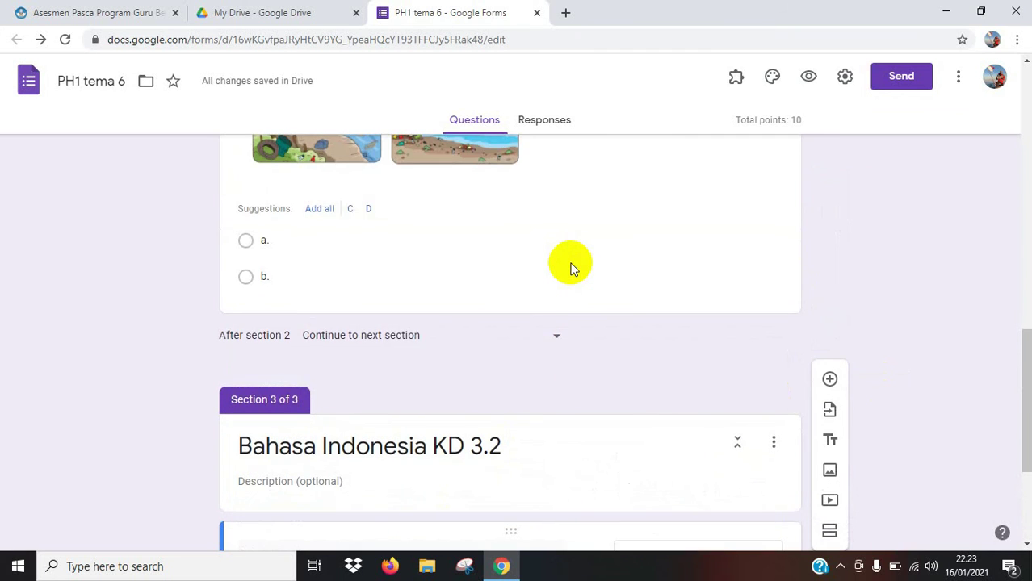
pyautogui.scroll(10, 577, 261)
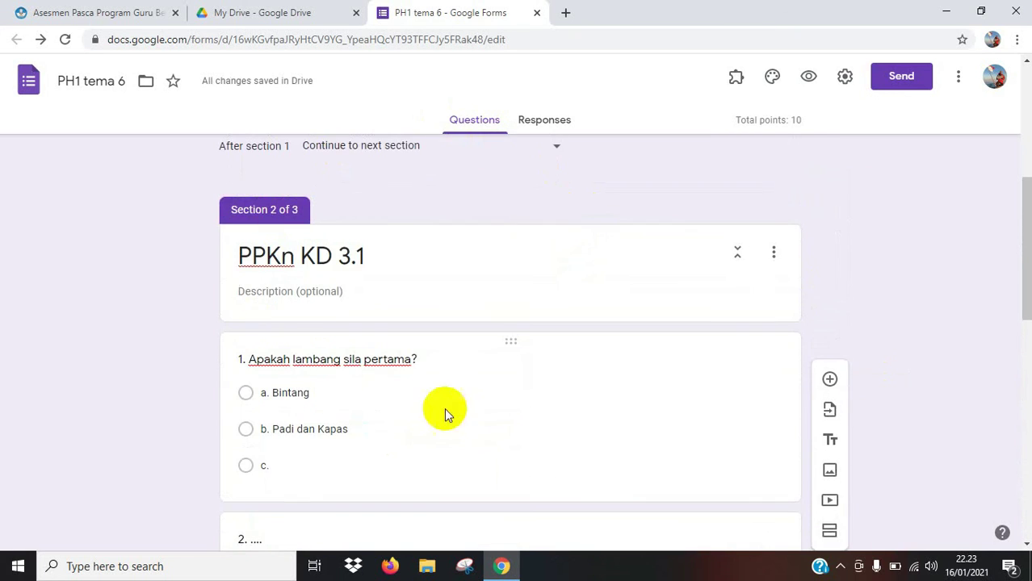
pyautogui.scroll(1, 491, 341)
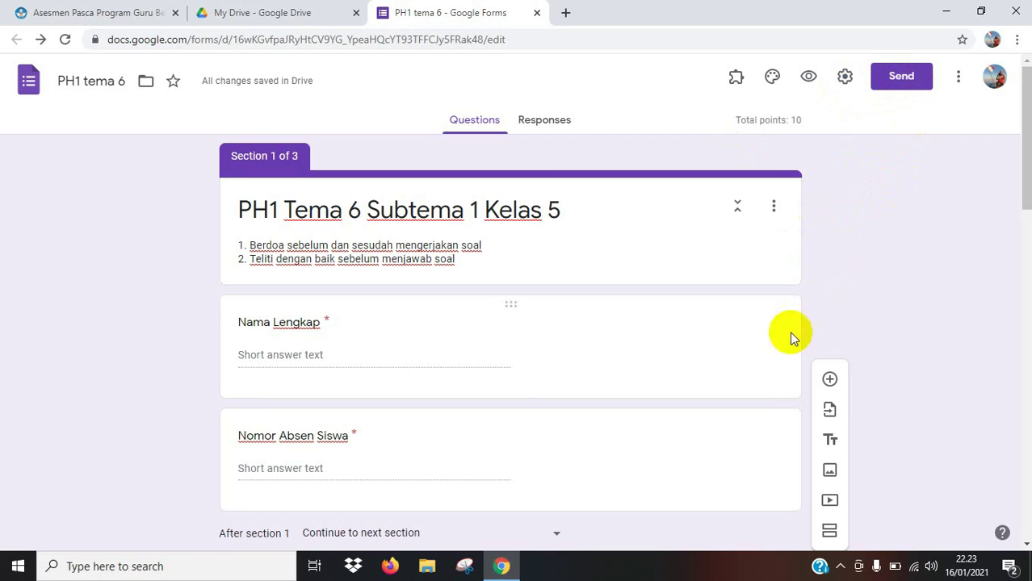
pyautogui.click(904, 79)
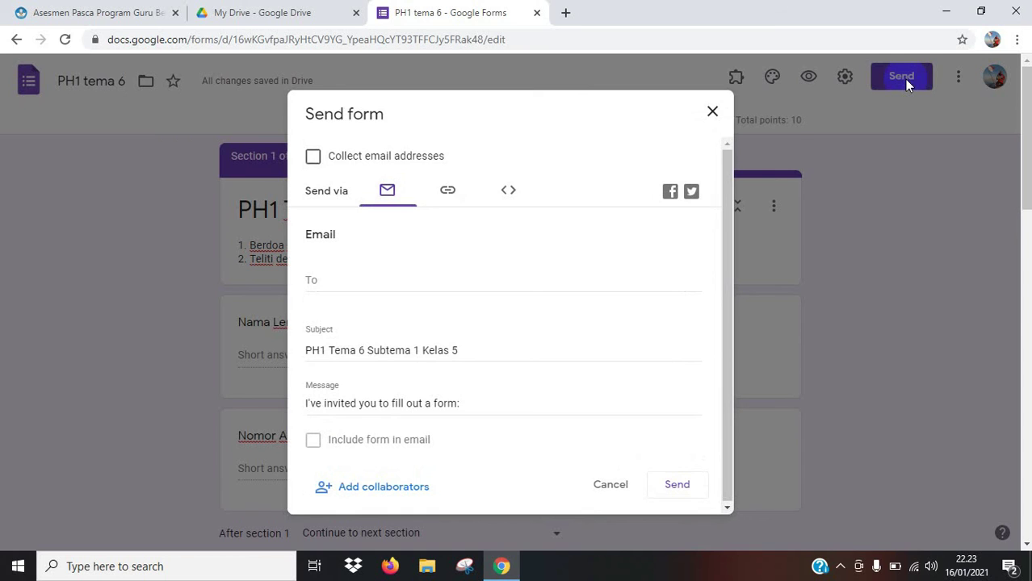
pyautogui.click(450, 194)
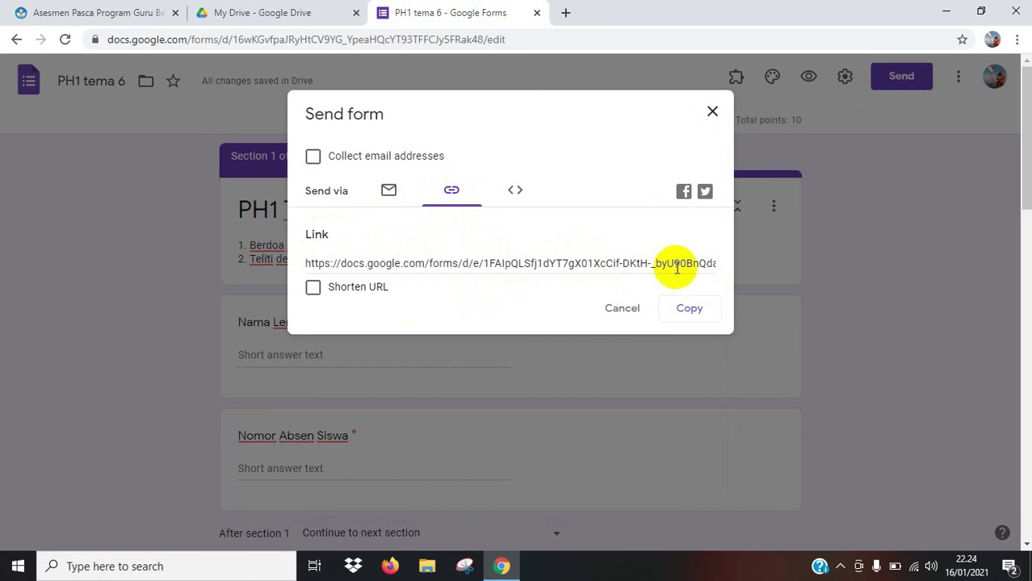
pyautogui.click(312, 289)
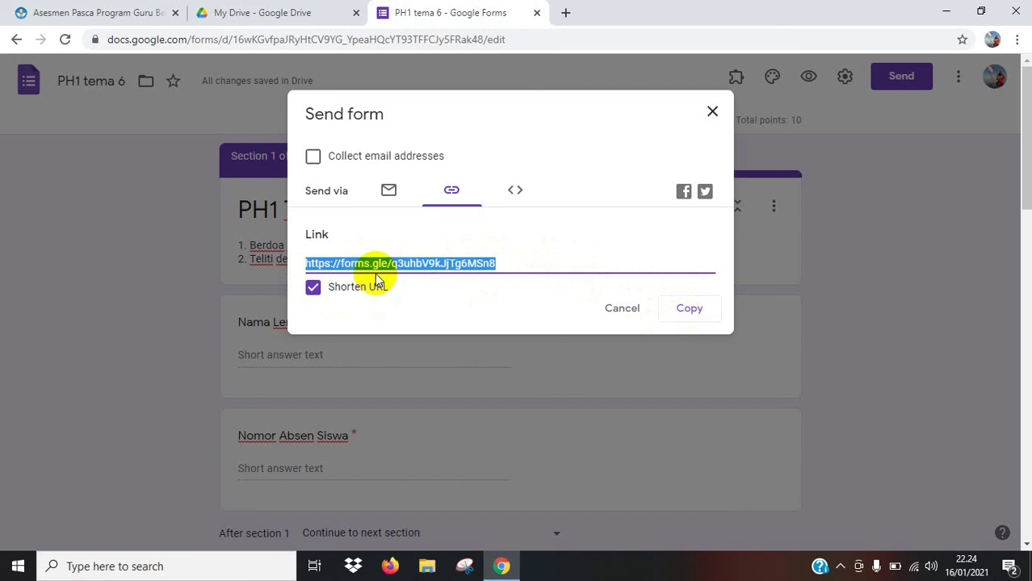
pyautogui.click(690, 311)
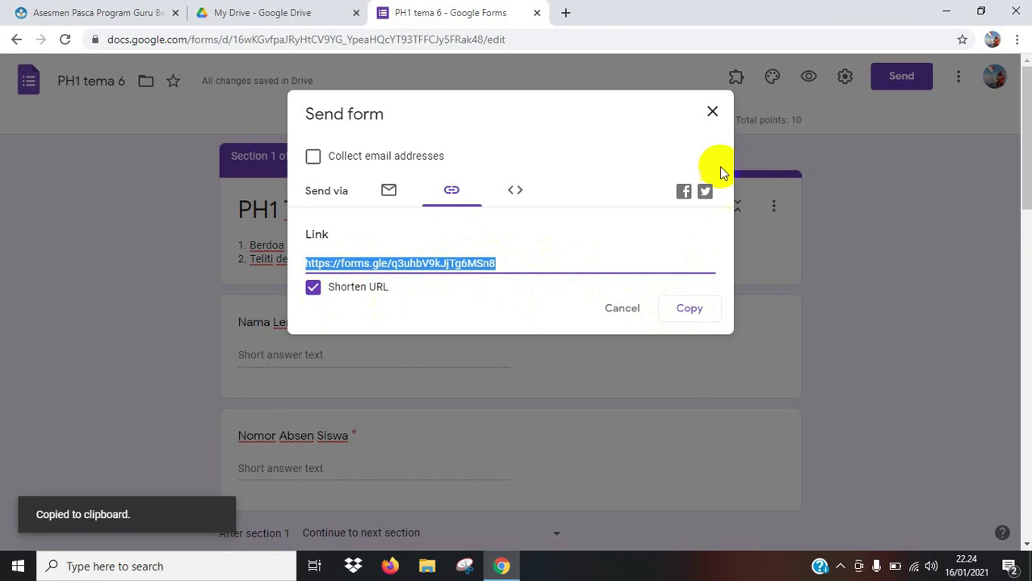
pyautogui.click(712, 111)
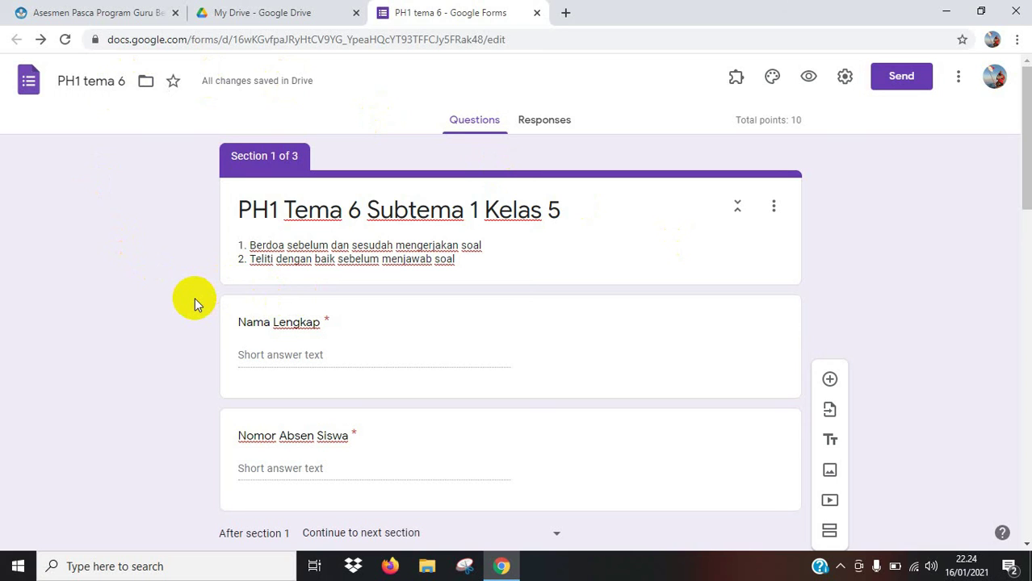
# Open the form's preview and check how the first page with the student identity questions looks to respondents
pyautogui.scroll(-2, 194, 300)
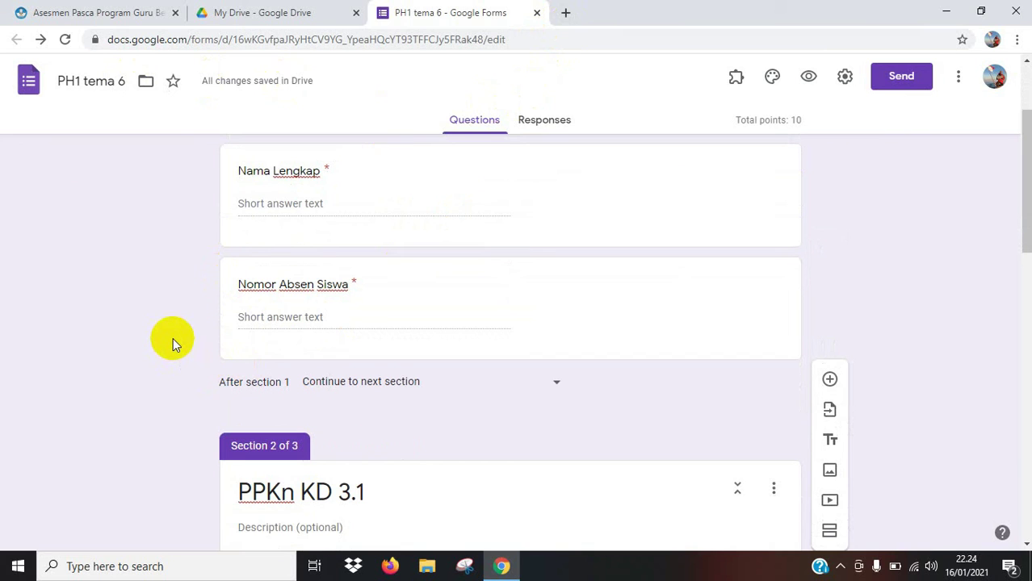
pyautogui.click(809, 77)
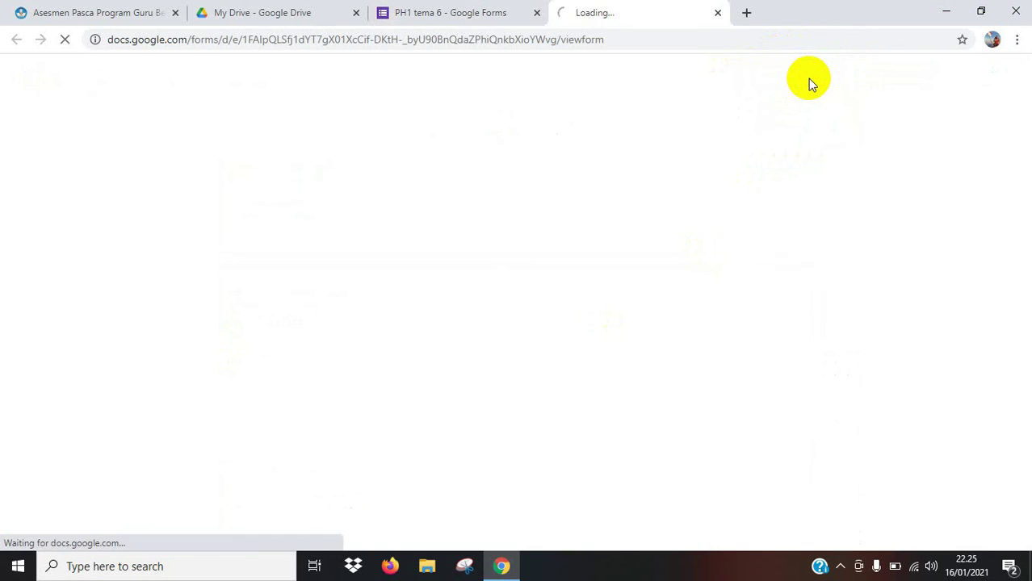
pyautogui.scroll(-1, 649, 282)
pyautogui.scroll(1, 647, 281)
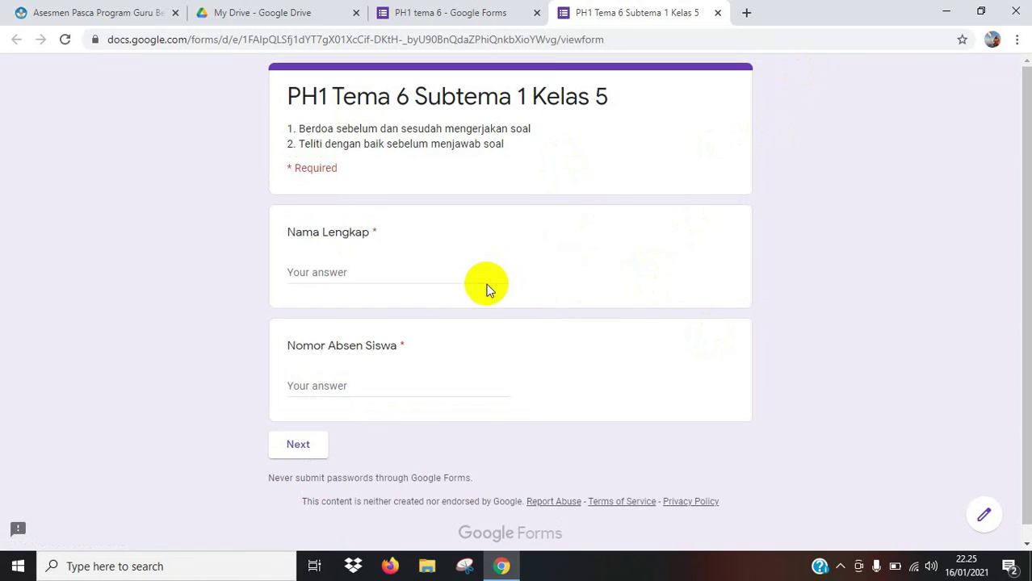
# Fill in the student's full name and try to continue to the following section with Nomor Absen Siswa left empty
pyautogui.click(377, 275)
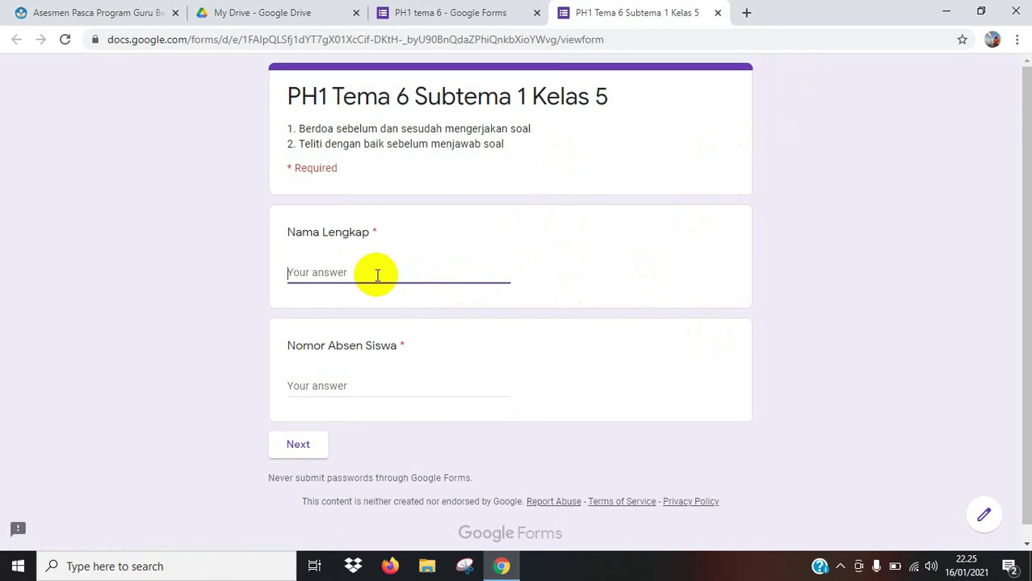
pyautogui.write('Ronie')
pyautogui.click(311, 385)
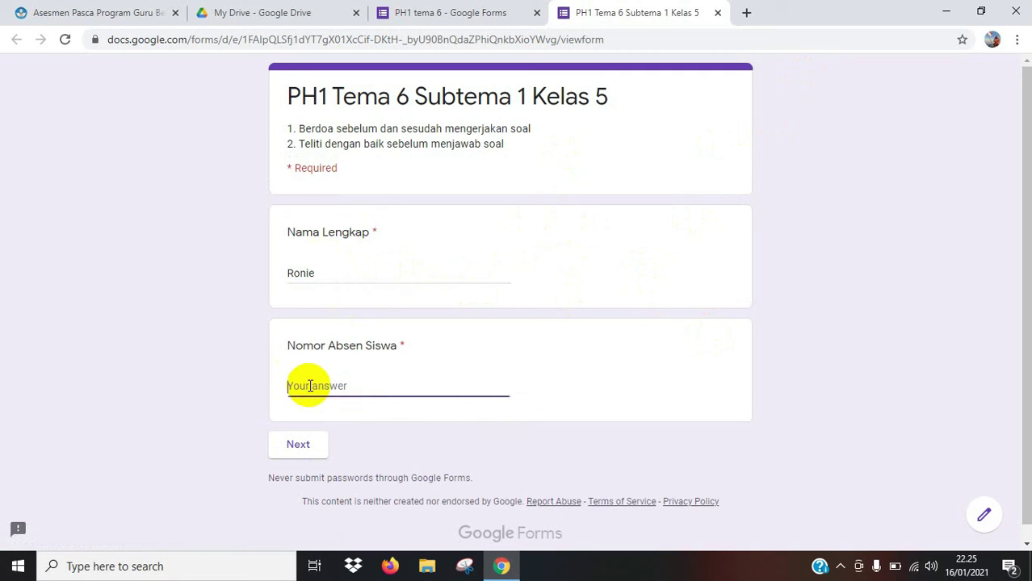
pyautogui.write('1')
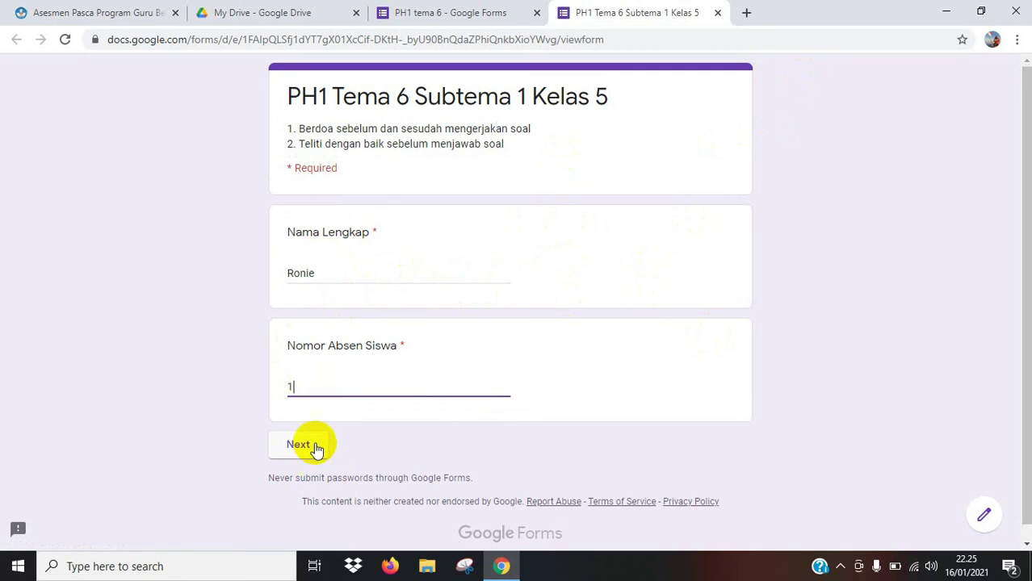
pyautogui.press('BackSpace')
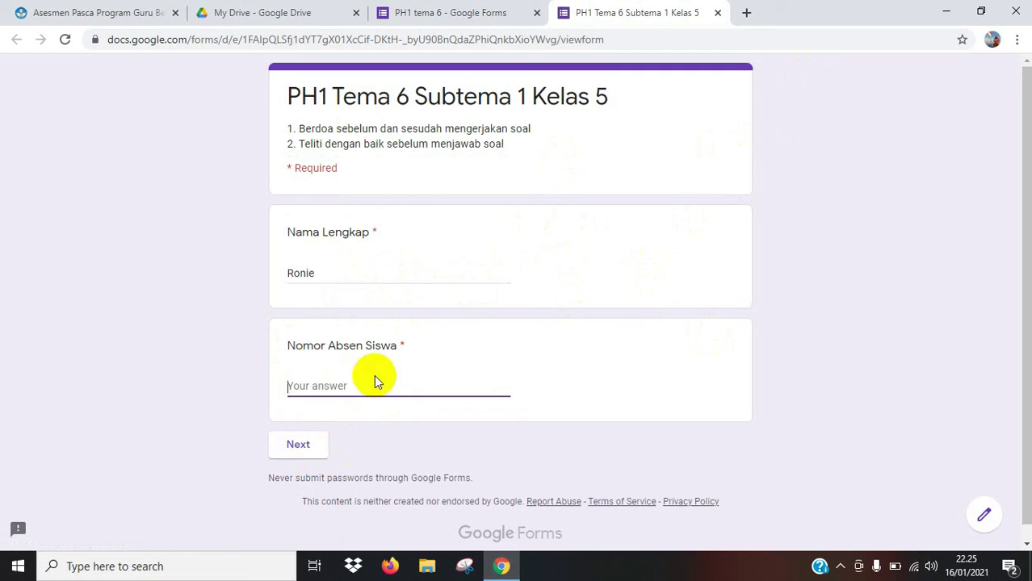
pyautogui.click(305, 444)
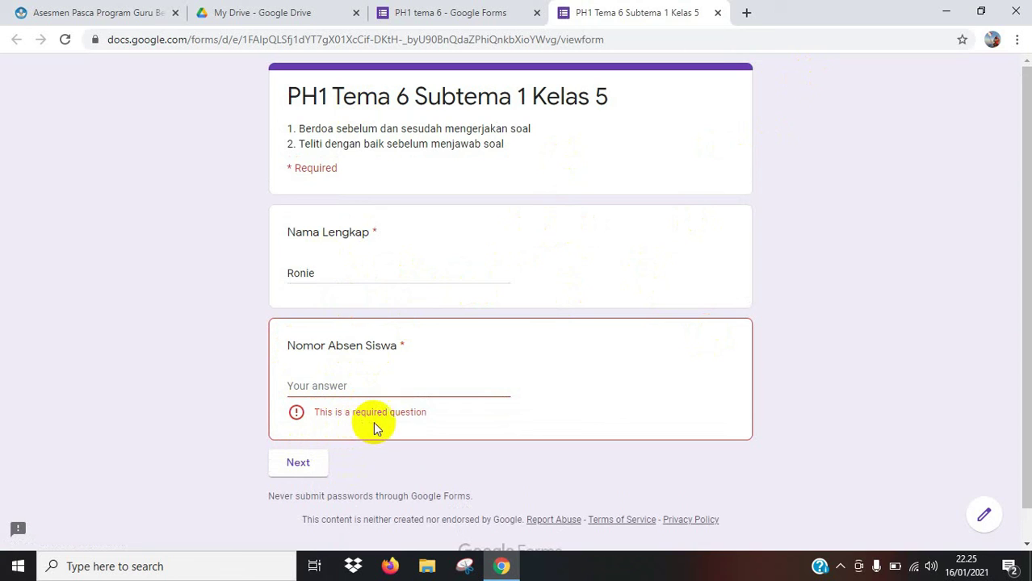
# Enter 1 as Nomor Absen Siswa and continue to the PPKn KD 3.1 section
pyautogui.click(323, 387)
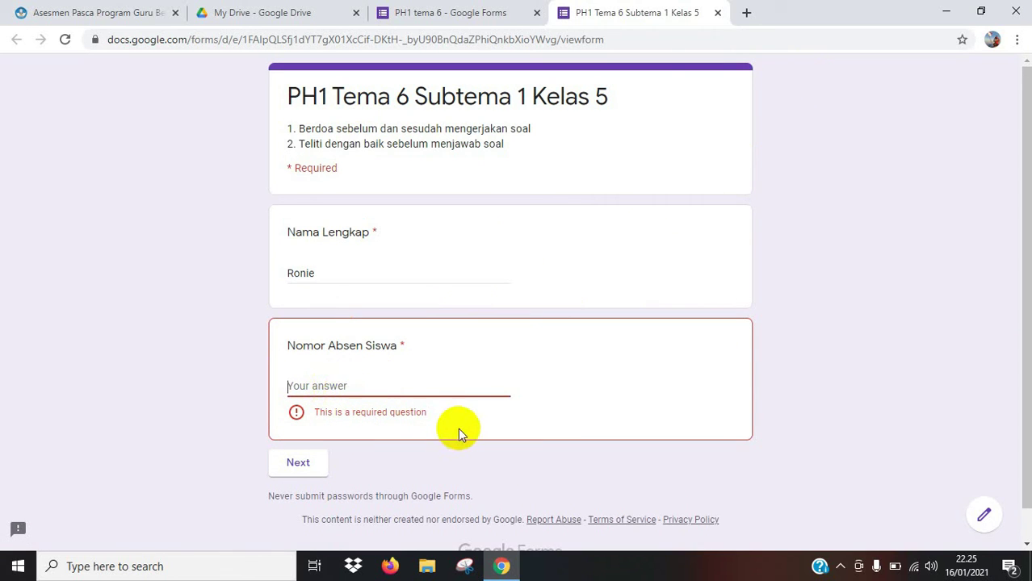
pyautogui.write('1')
pyautogui.click(300, 441)
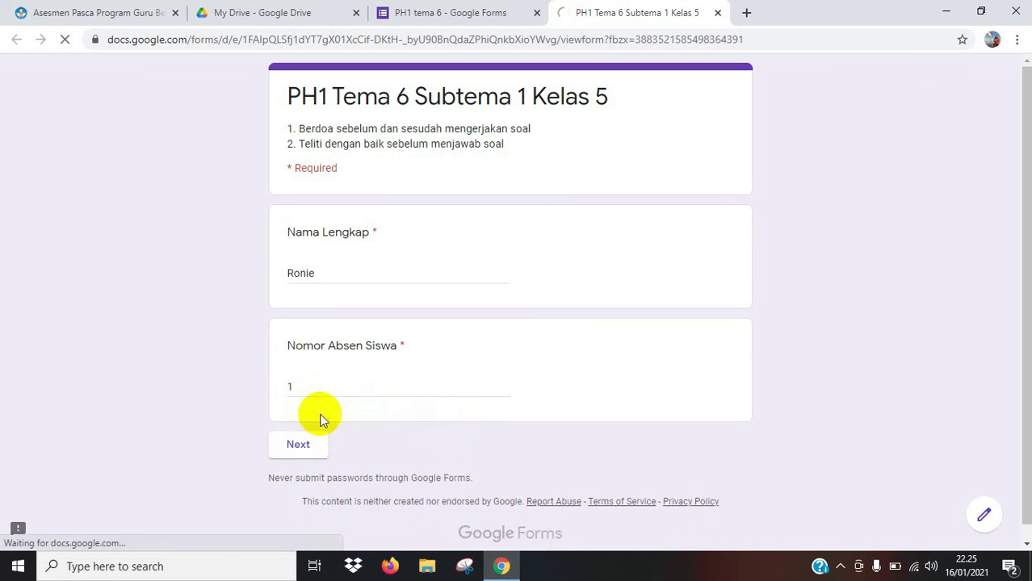
# Look over the PPKn KD 3.1 section and answer question 1 with "a. Bintang" and question 2 with "a."
pyautogui.scroll(-3, 350, 327)
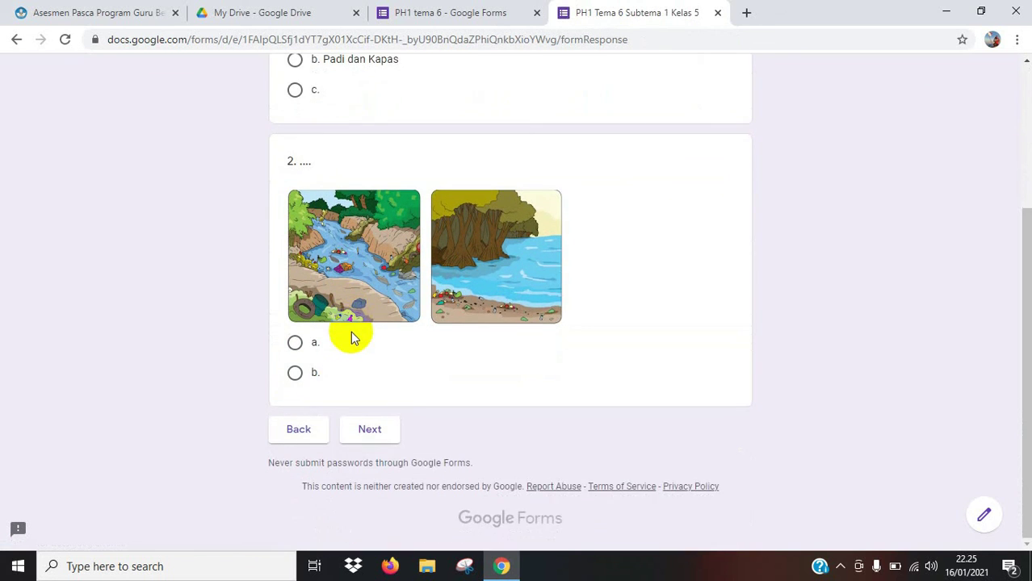
pyautogui.scroll(3, 350, 331)
pyautogui.scroll(-3, 355, 330)
pyautogui.scroll(3, 357, 339)
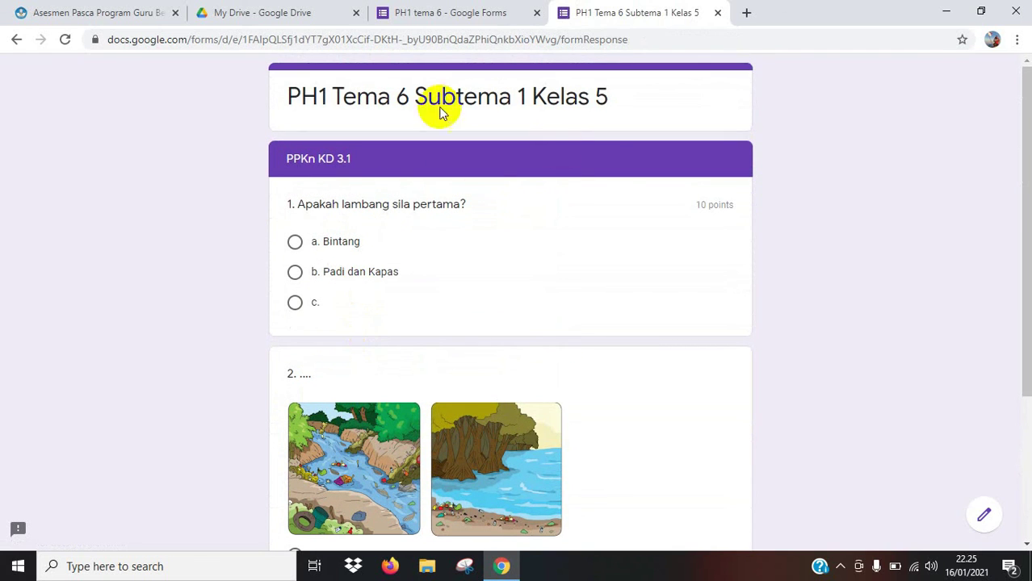
pyautogui.click(295, 241)
pyautogui.scroll(-3, 438, 362)
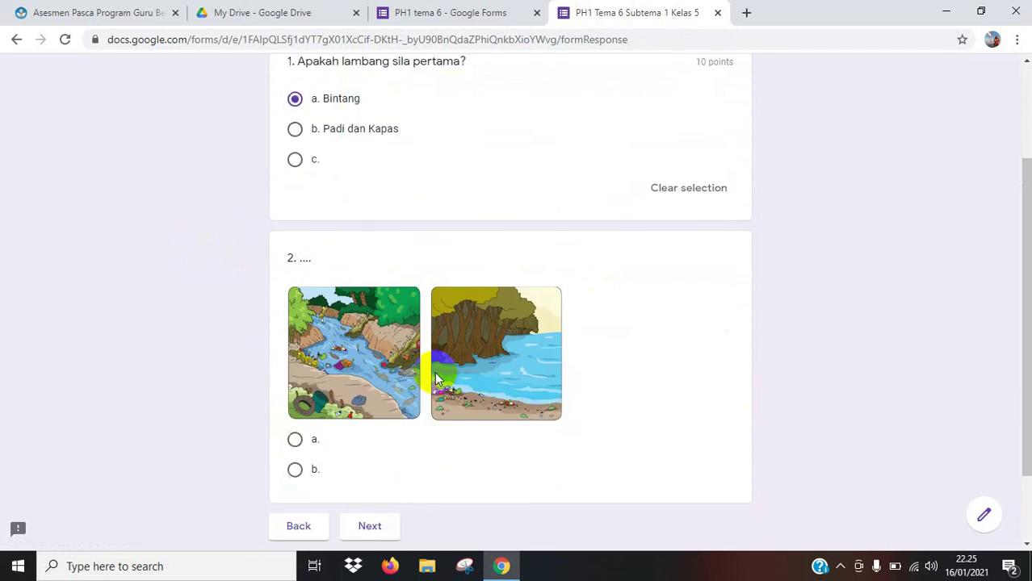
pyautogui.click(295, 342)
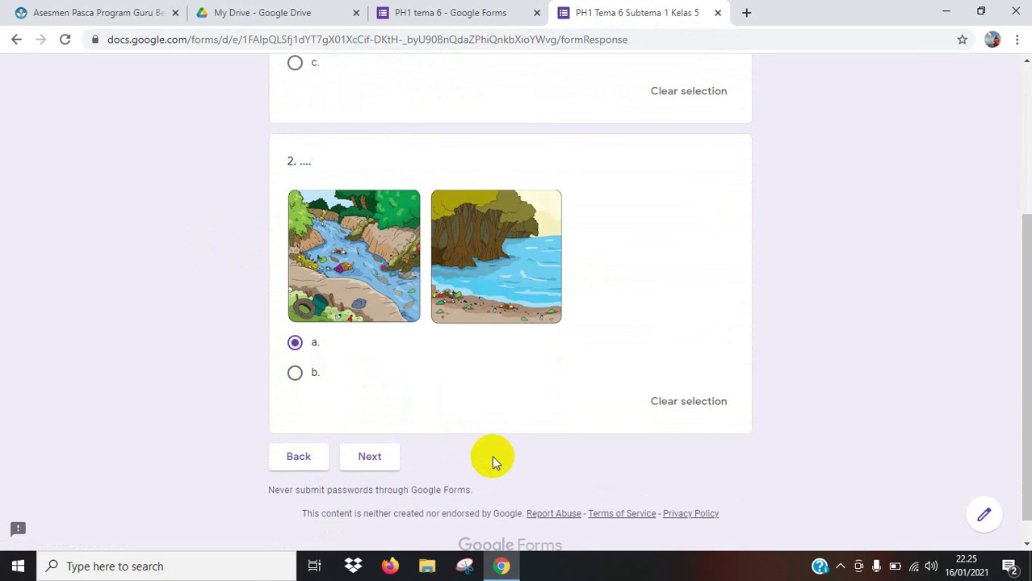
pyautogui.scroll(3, 435, 387)
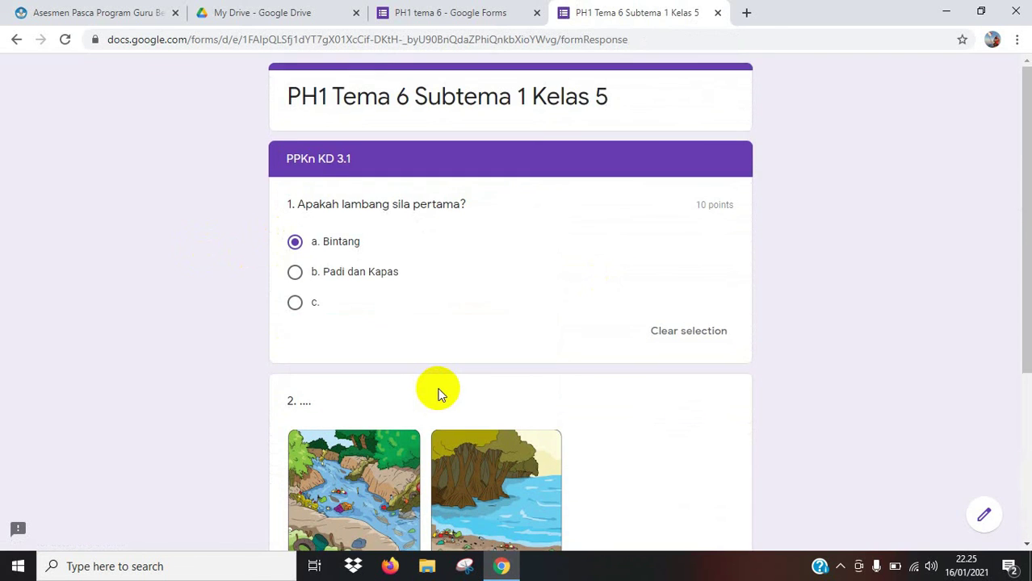
pyautogui.scroll(-3, 437, 395)
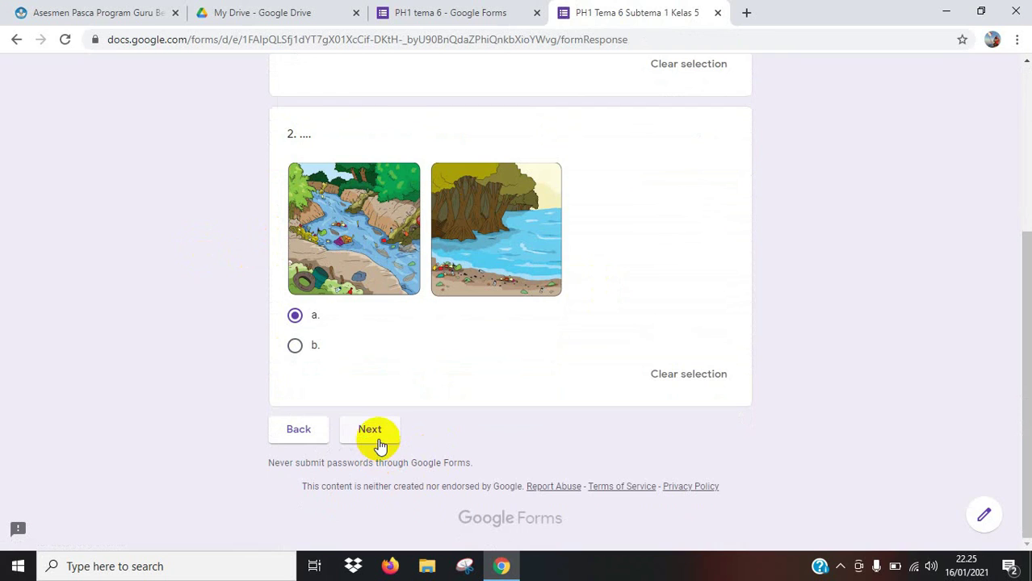
# Answer the Bahasa Indonesia KD 3.2 section's question with Option 1 and submit the response
pyautogui.click(381, 436)
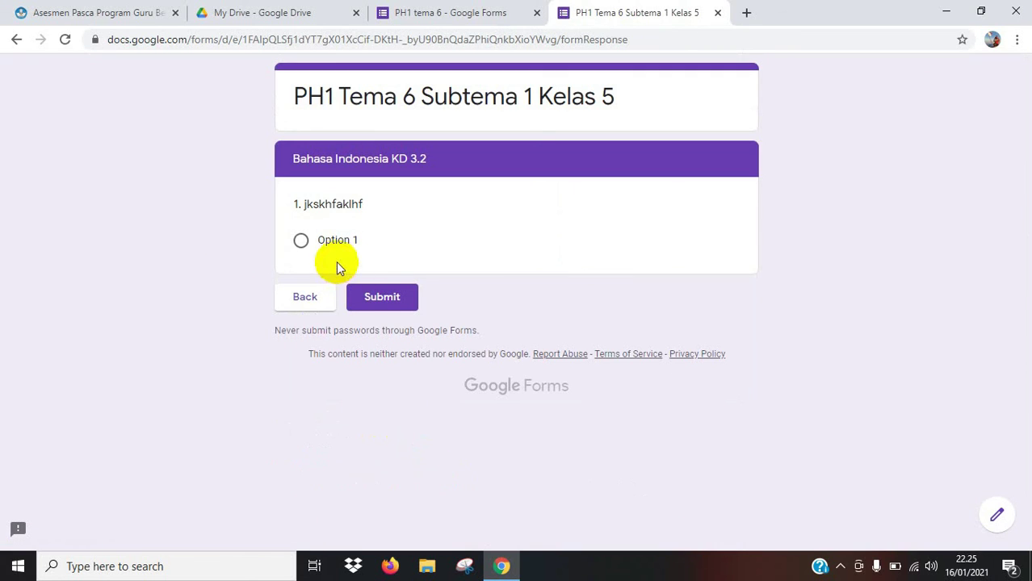
pyautogui.click(301, 243)
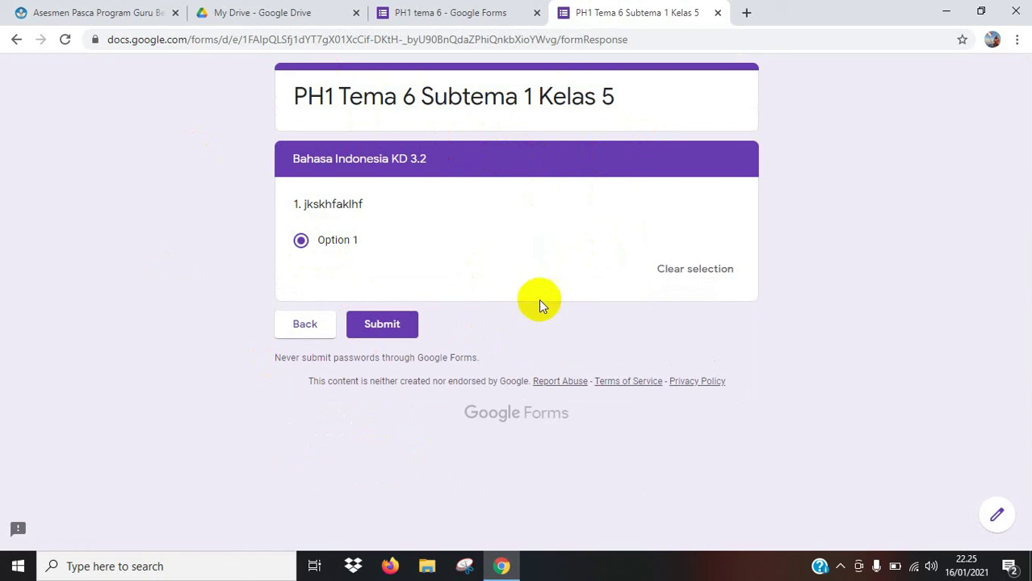
pyautogui.click(395, 331)
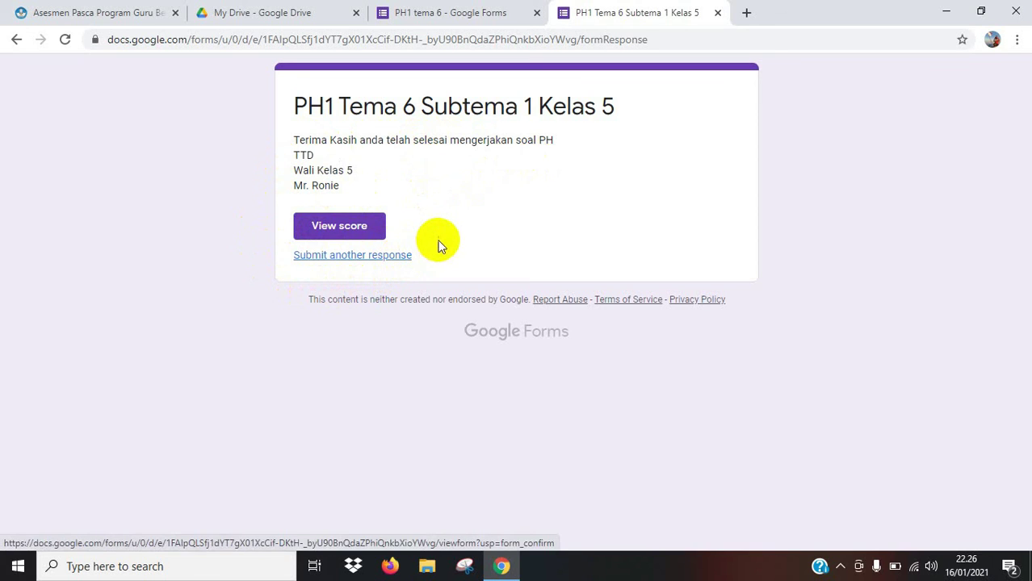
# View the submitted response's score, examine the points awarded per section and question, and return to the form editor
pyautogui.click(350, 231)
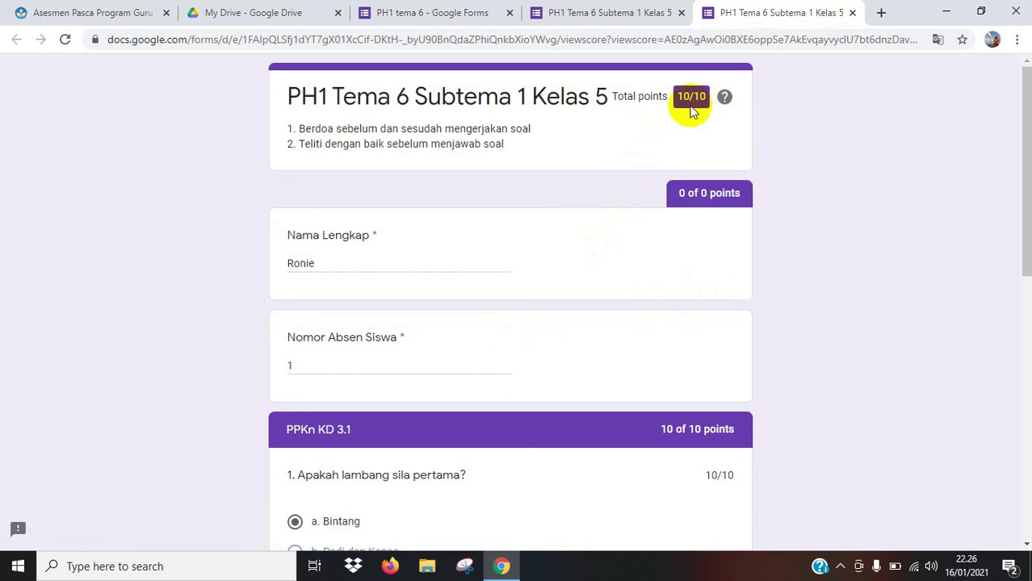
pyautogui.scroll(-6, 470, 386)
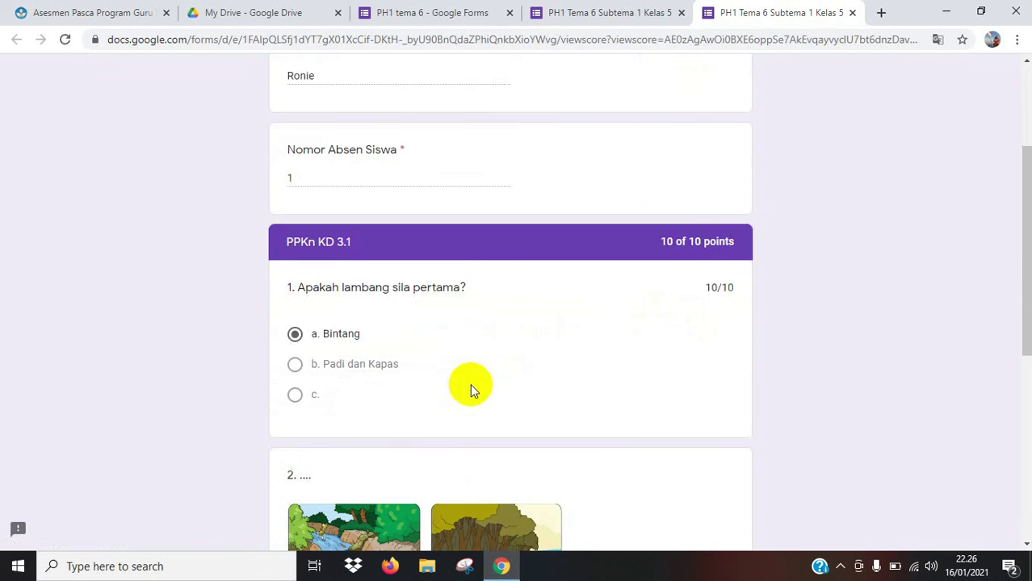
pyautogui.scroll(-2, 329, 386)
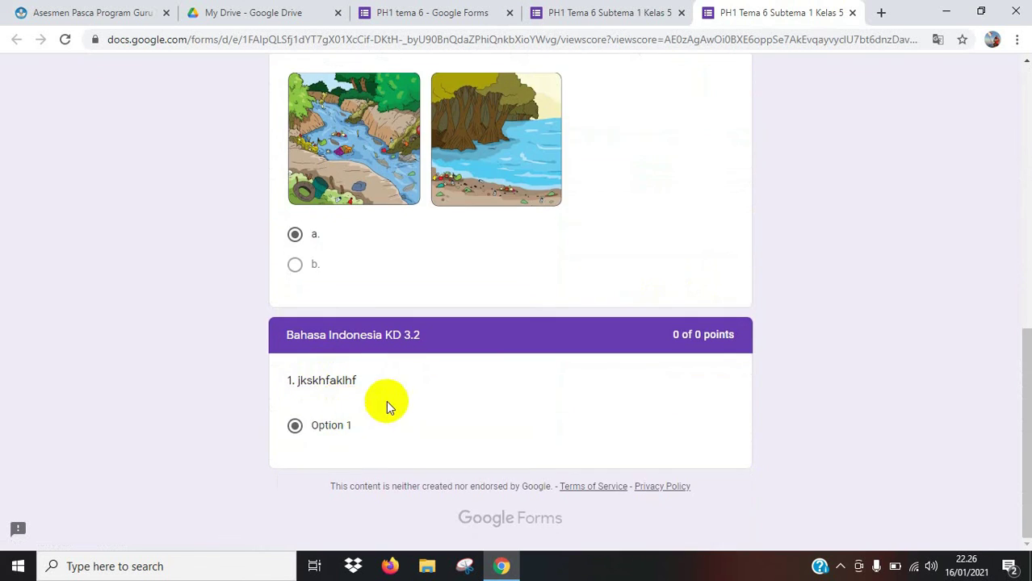
pyautogui.scroll(8, 322, 394)
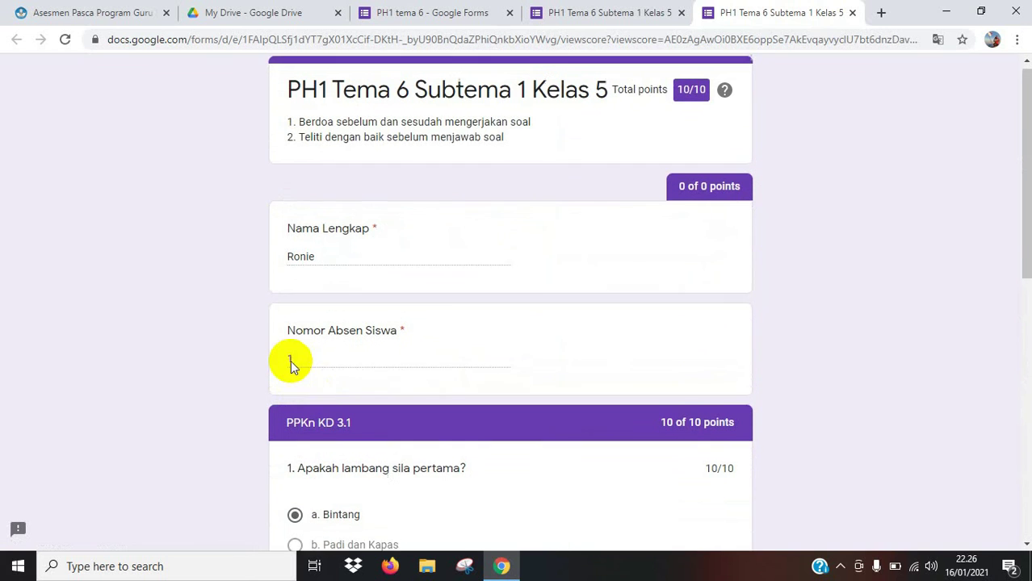
pyautogui.scroll(-1, 412, 260)
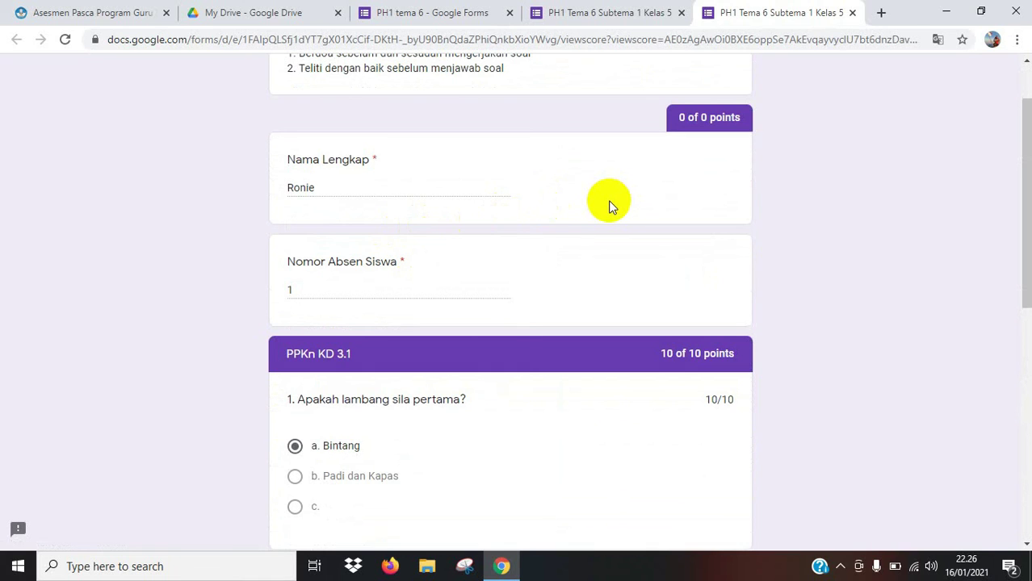
pyautogui.scroll(1, 804, 208)
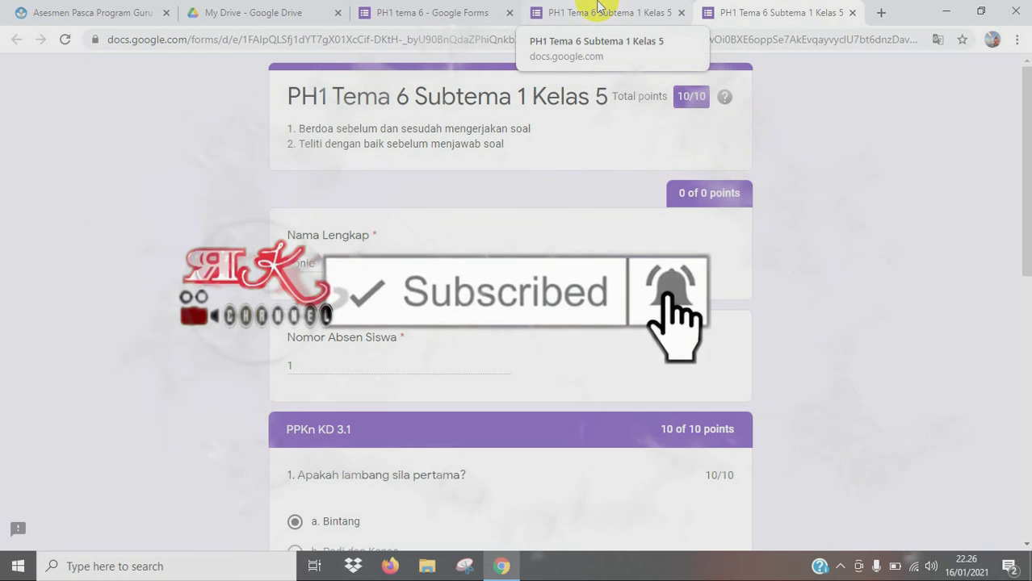
pyautogui.click(598, 8)
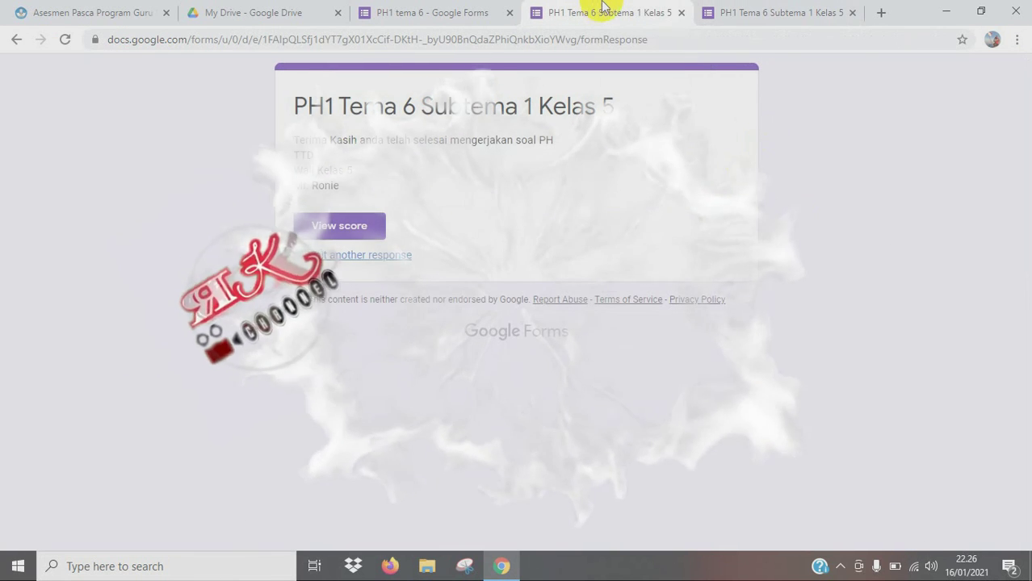
pyautogui.click(436, 8)
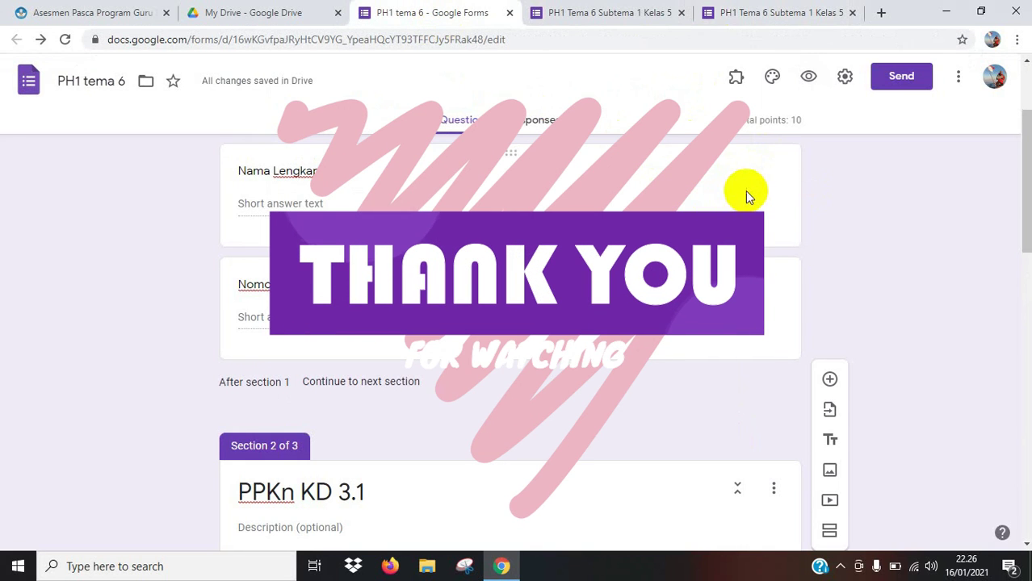